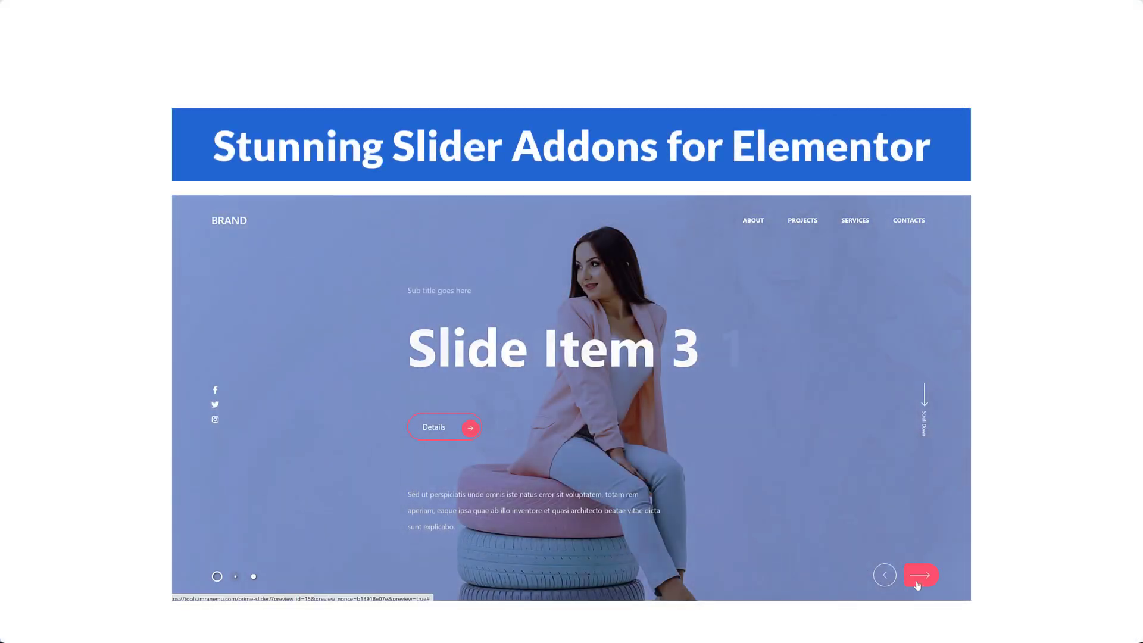
# - Advance the demo slider forward through Slide Item 1 and Slide Item 2
pyautogui.click(917, 585)
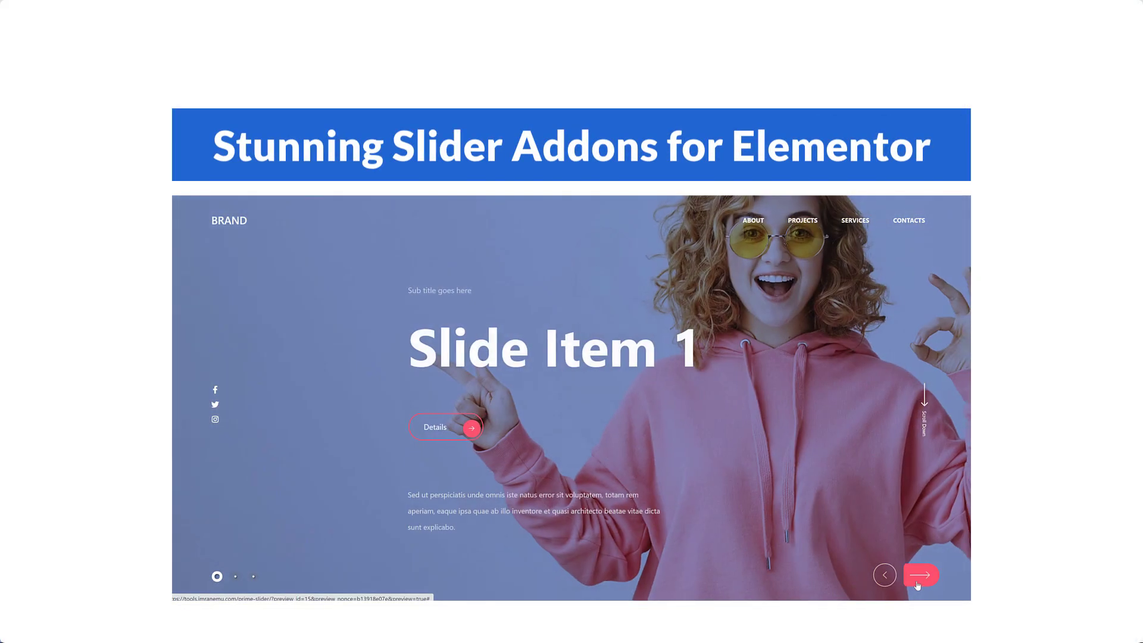
pyautogui.click(917, 585)
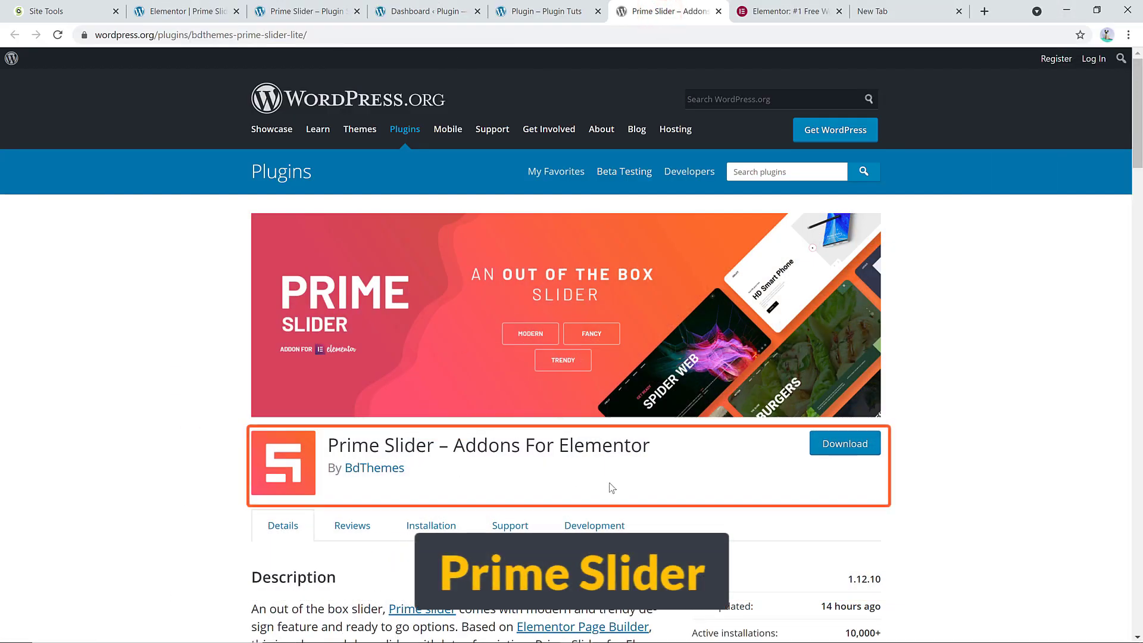
pyautogui.click(294, 12)
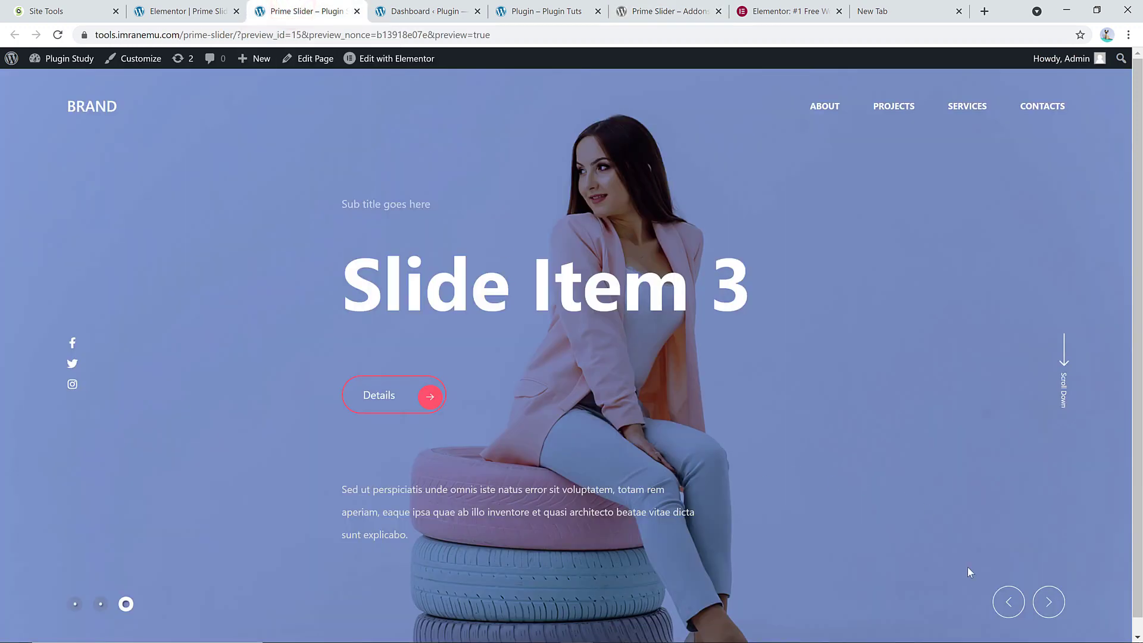
pyautogui.click(1051, 616)
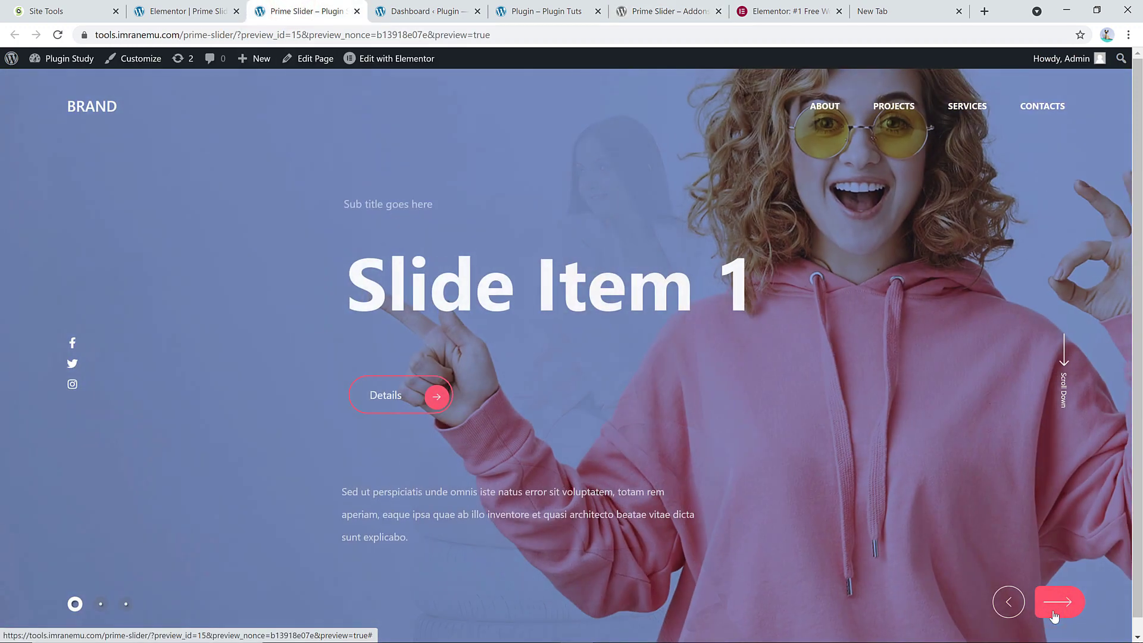
pyautogui.click(1053, 617)
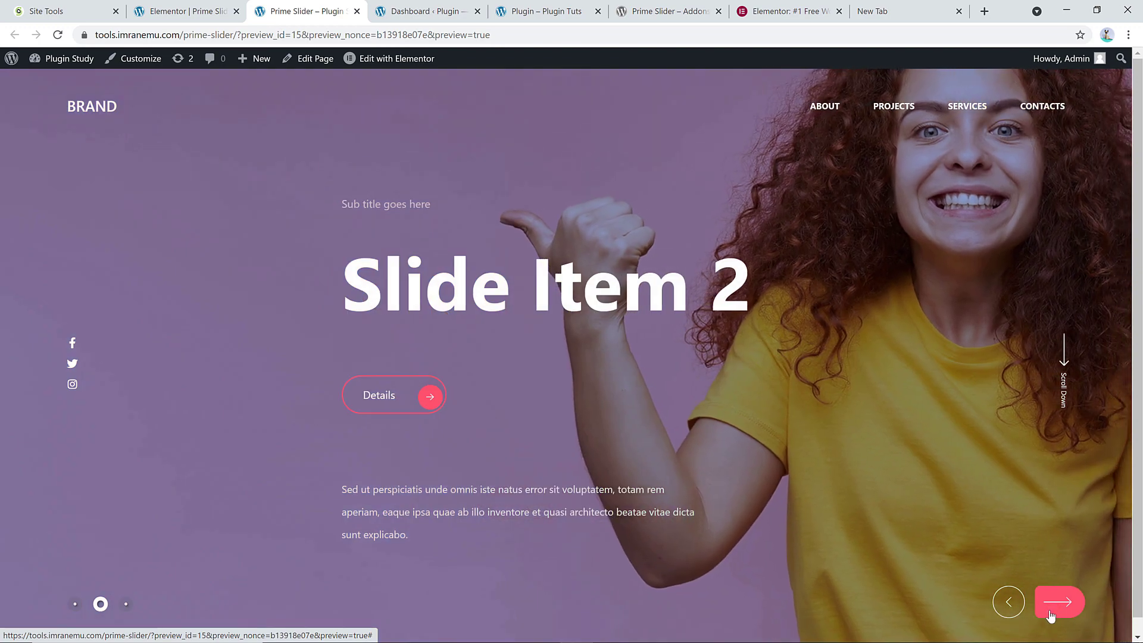
# - Step back through the slides, jump to the third, then view Prime Slider's WordPress.org page
pyautogui.click(1012, 607)
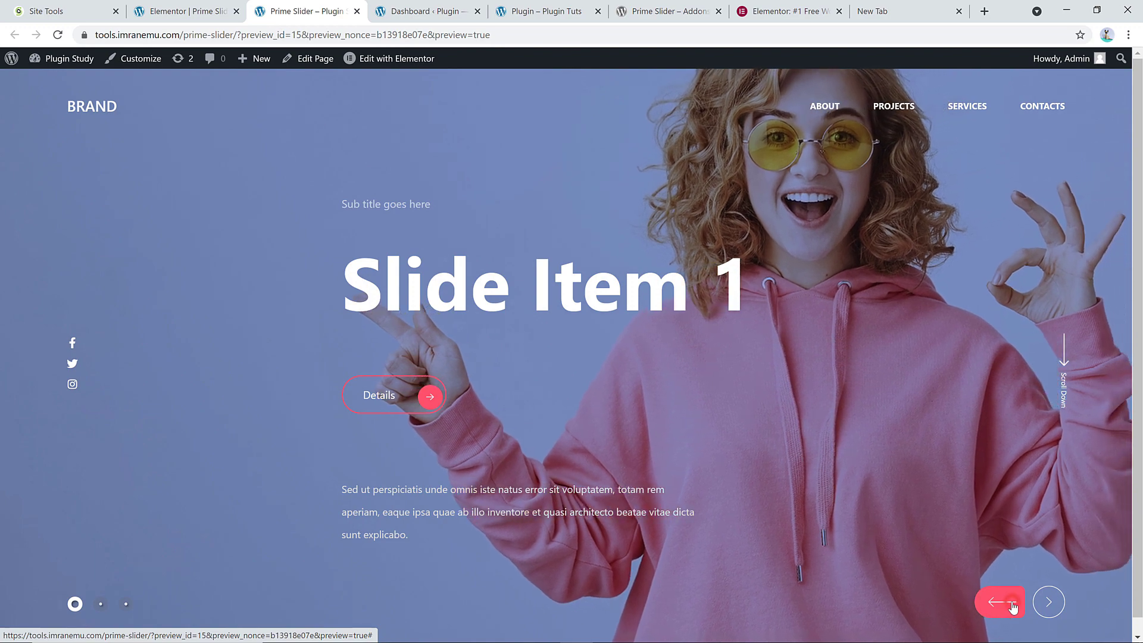
pyautogui.click(1012, 607)
pyautogui.click(1011, 607)
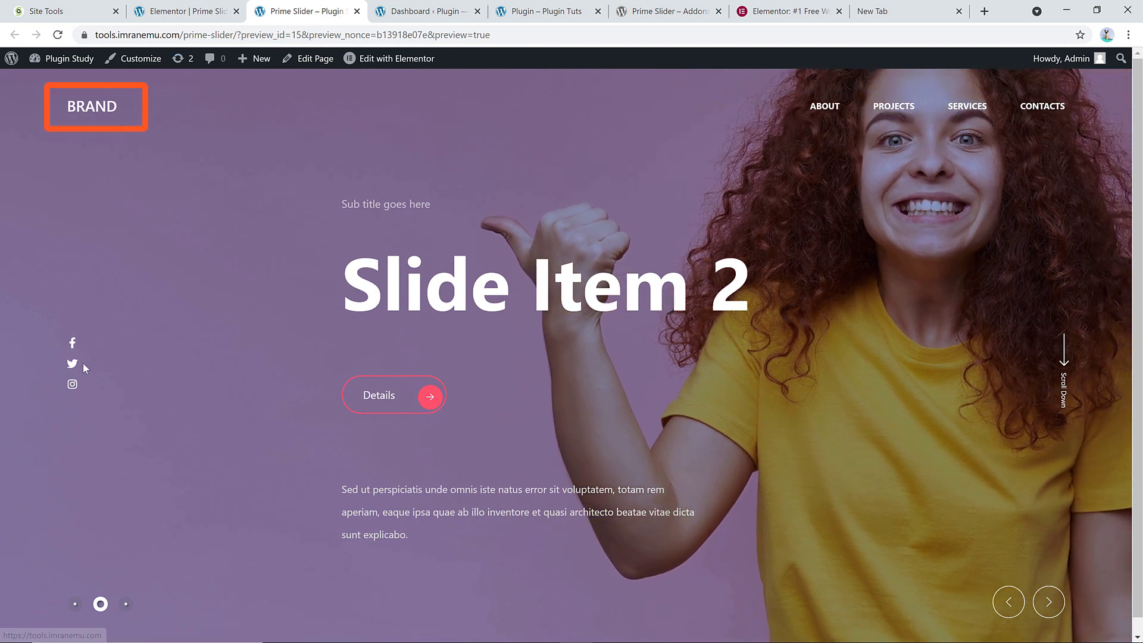
pyautogui.click(126, 604)
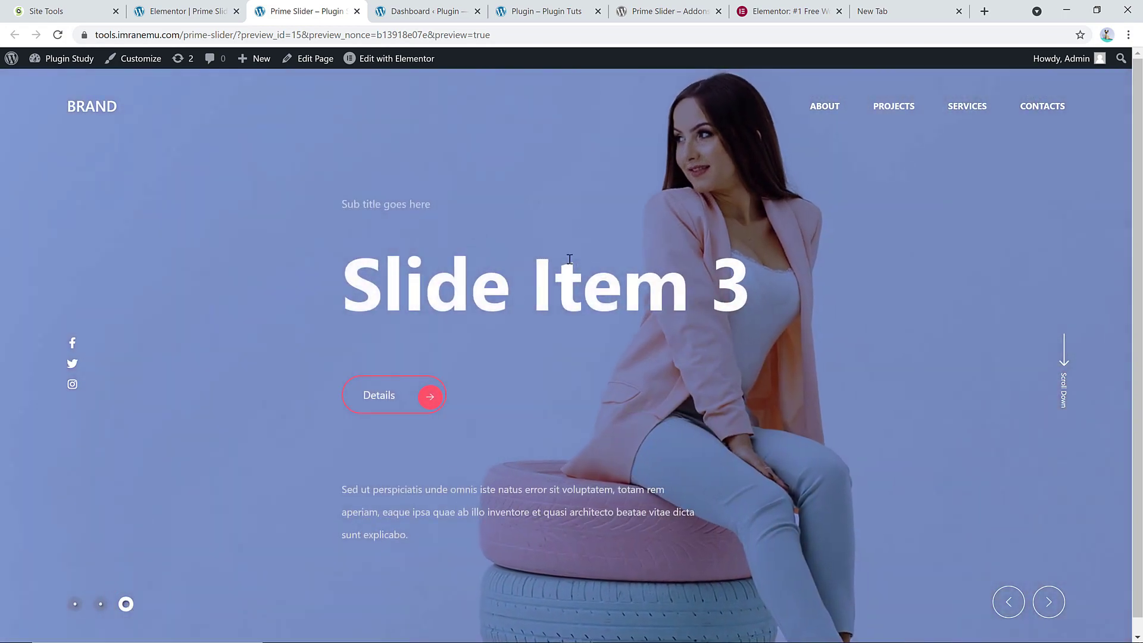
pyautogui.click(672, 7)
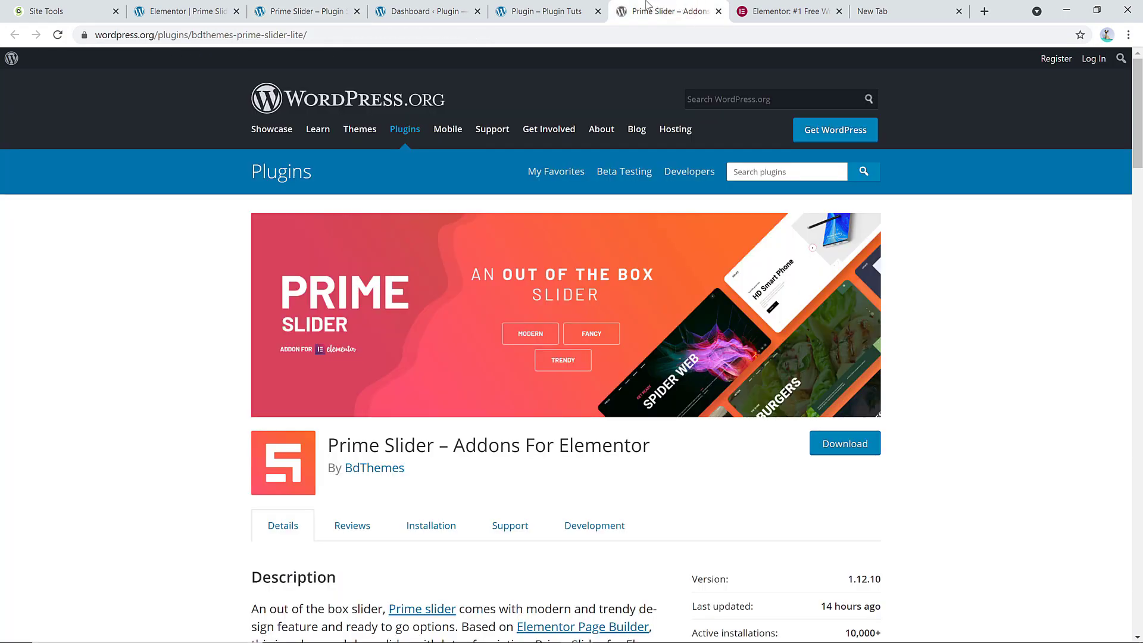
# - Go from the WordPress admin dashboard to Plugins > Add New
pyautogui.click(445, 7)
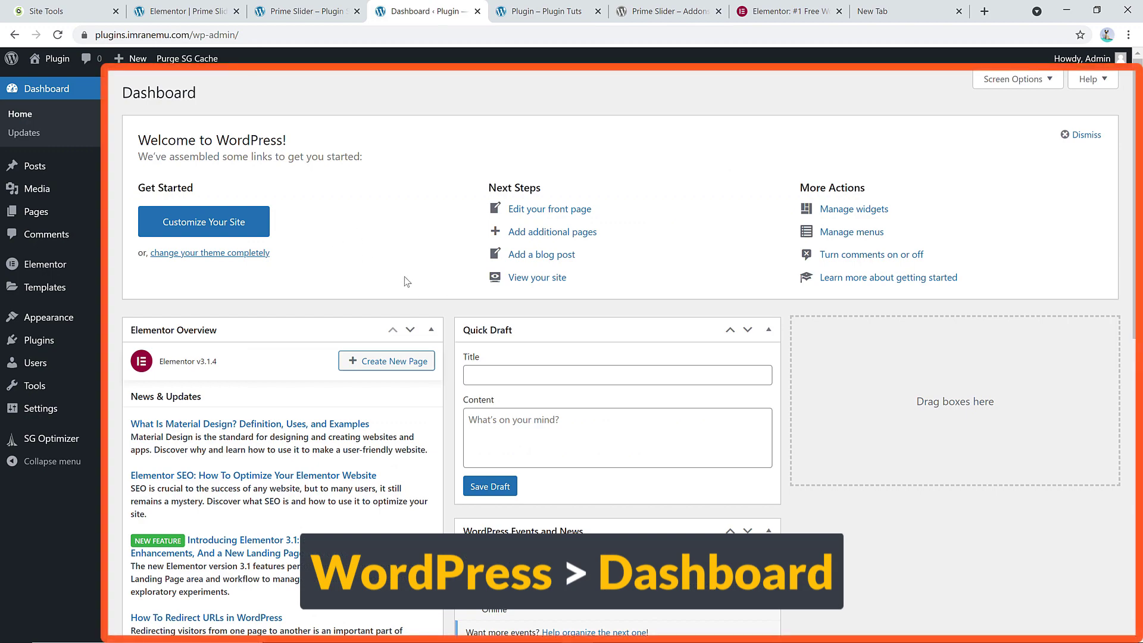
pyautogui.moveTo(47, 268)
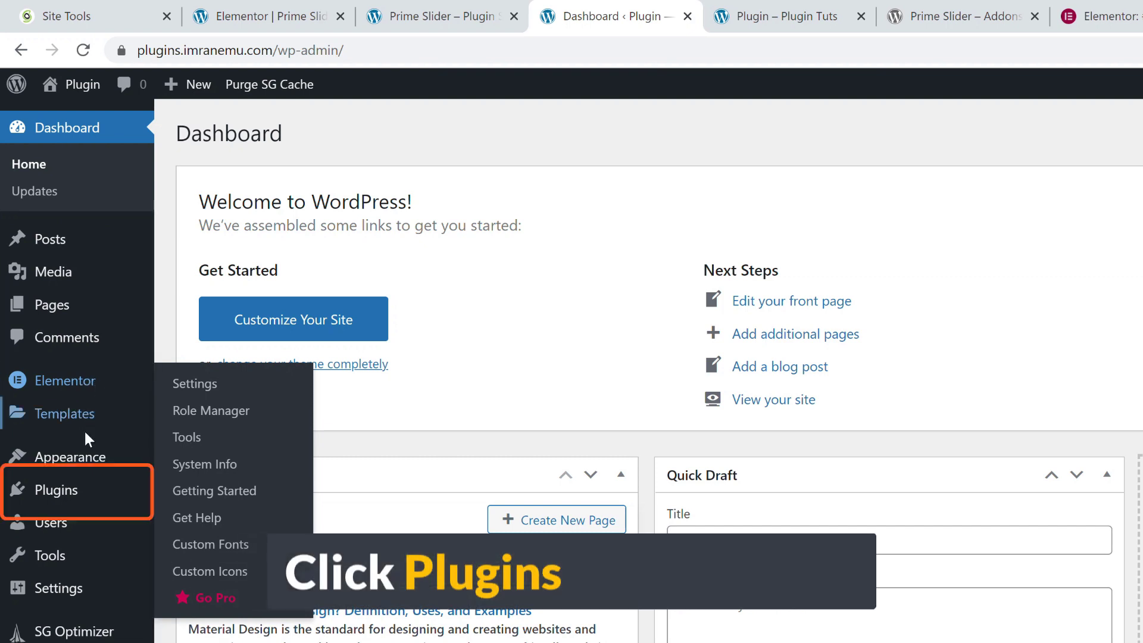
pyautogui.moveTo(71, 495)
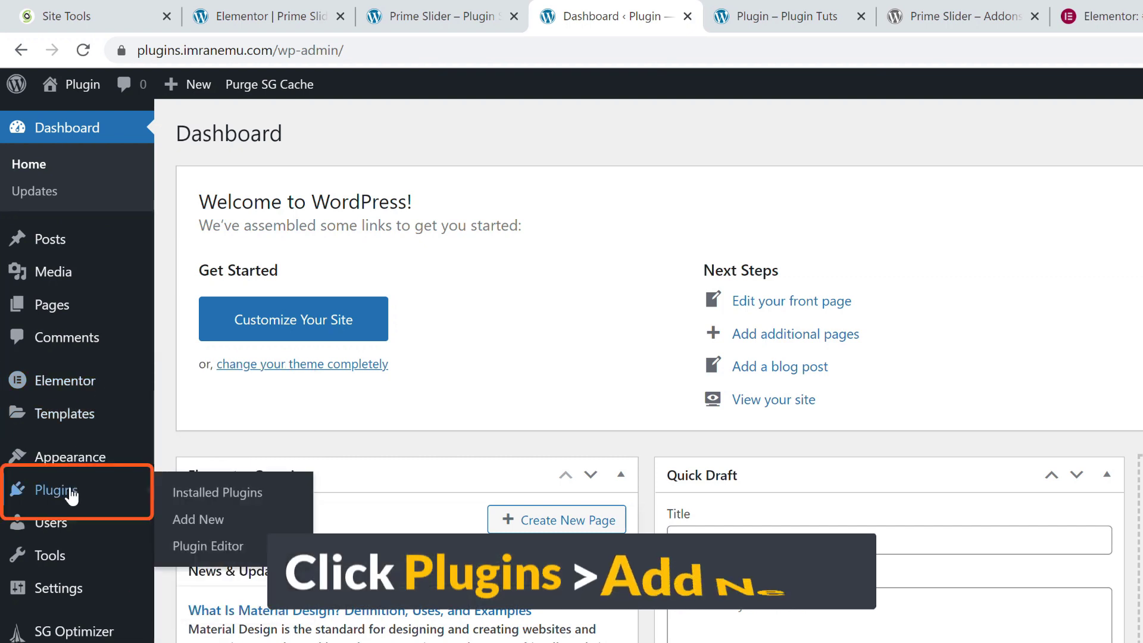
pyautogui.click(215, 524)
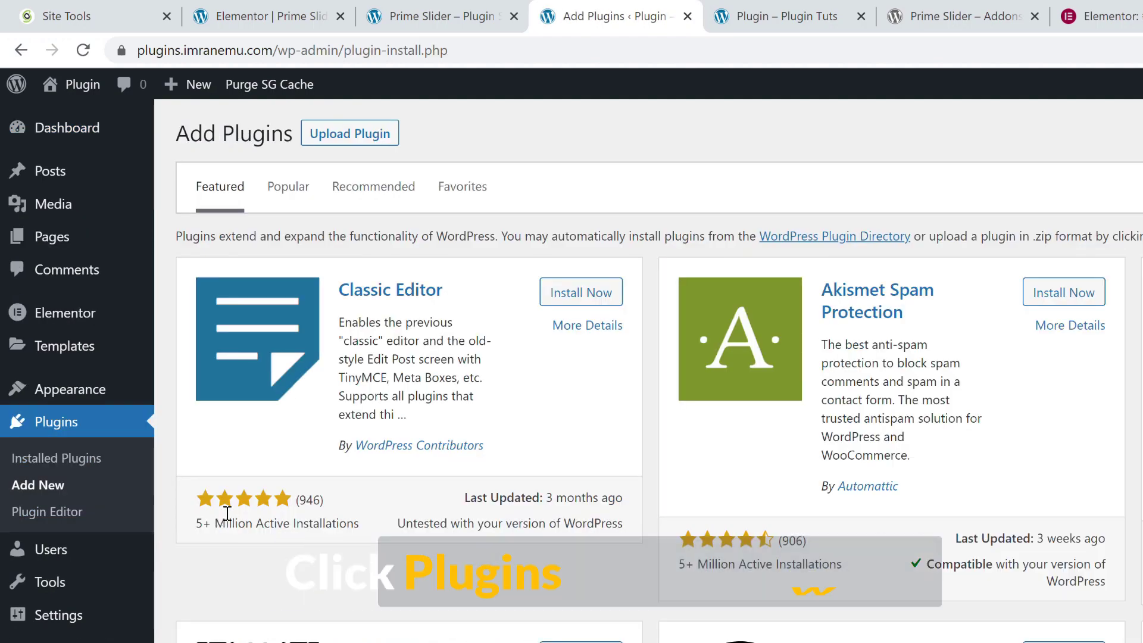
# - Search plugins for 'prime', then install and activate Prime Slider – Addons For Elementor
pyautogui.click(947, 130)
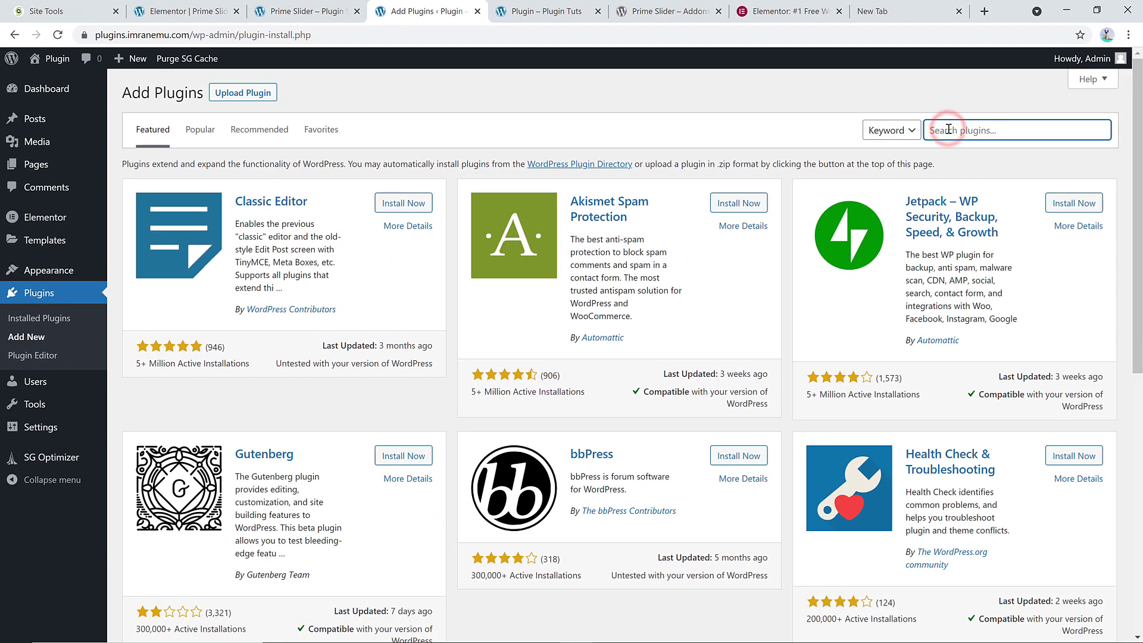
pyautogui.write('prime')
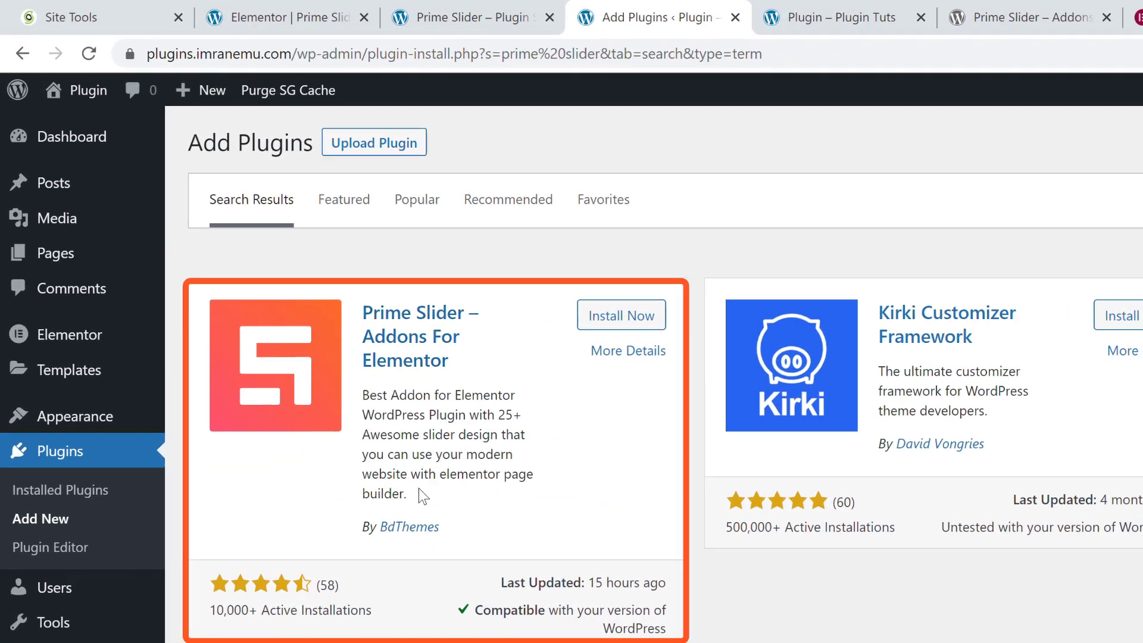
pyautogui.click(623, 315)
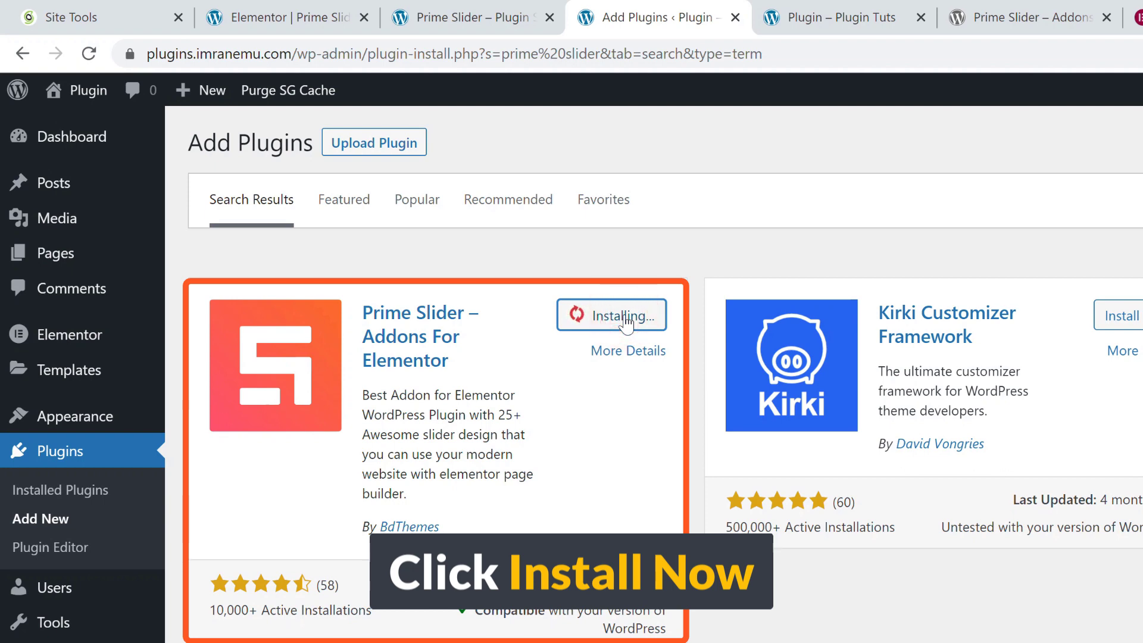
pyautogui.click(630, 318)
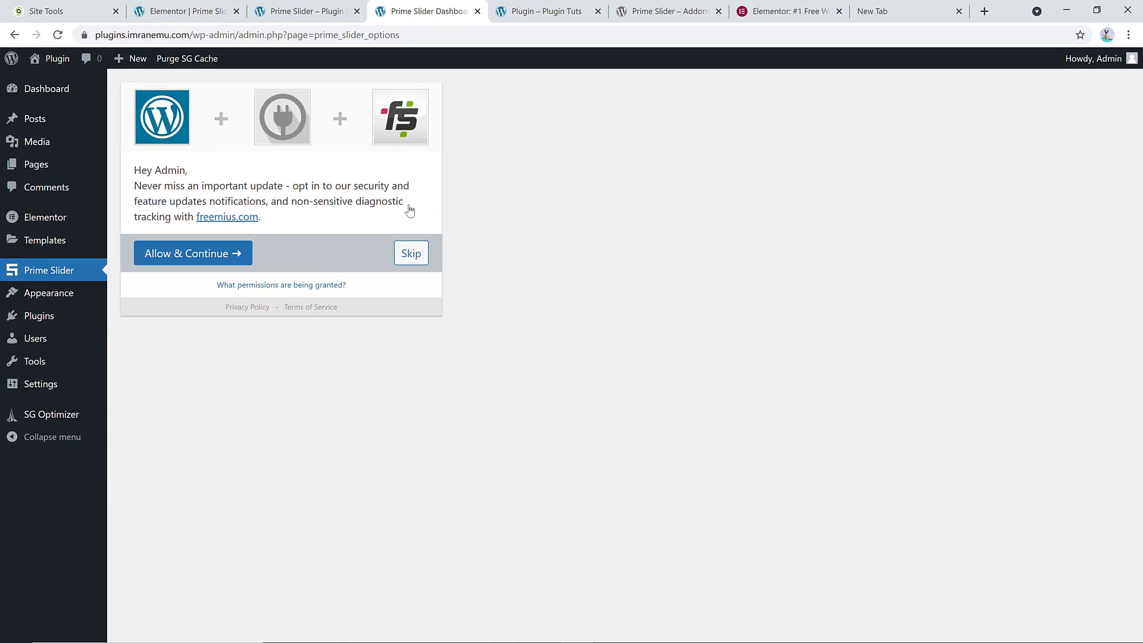
# - Skip the Freemius update and tracking opt-in notice
pyautogui.click(408, 254)
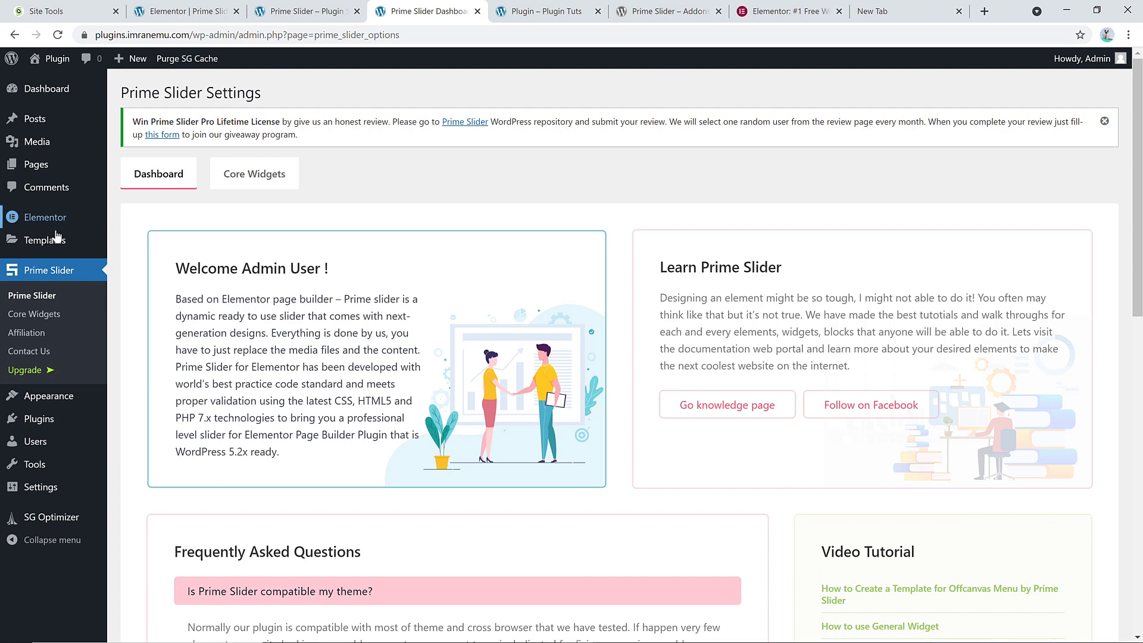
pyautogui.moveTo(64, 219)
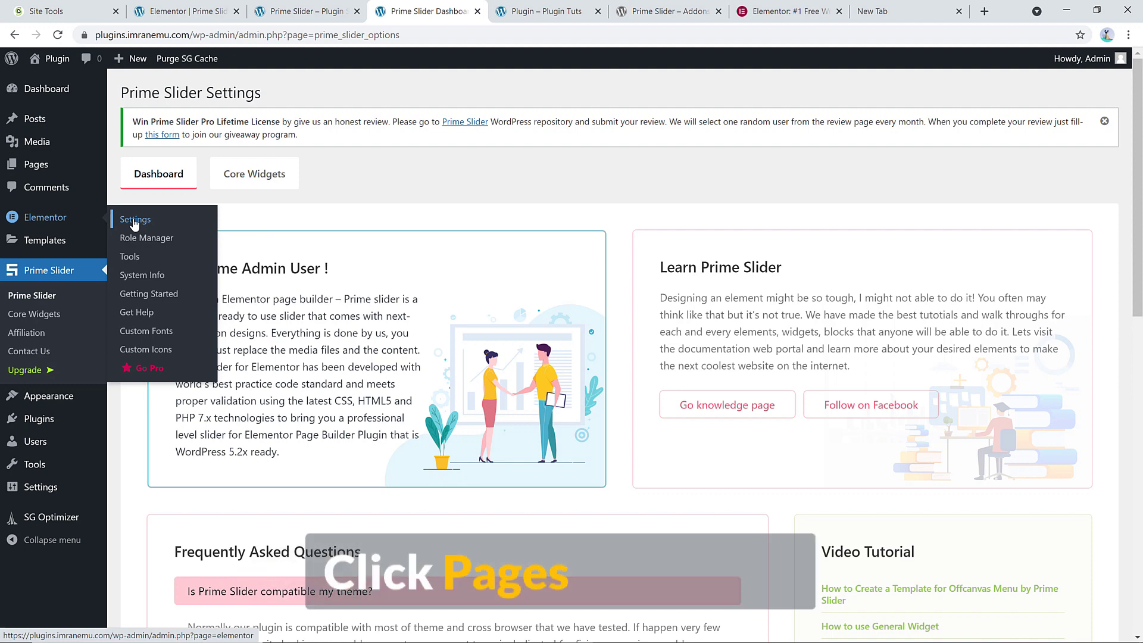
# - Open the Home page from Pages > All Pages and launch it with Elementor
pyautogui.moveTo(43, 172)
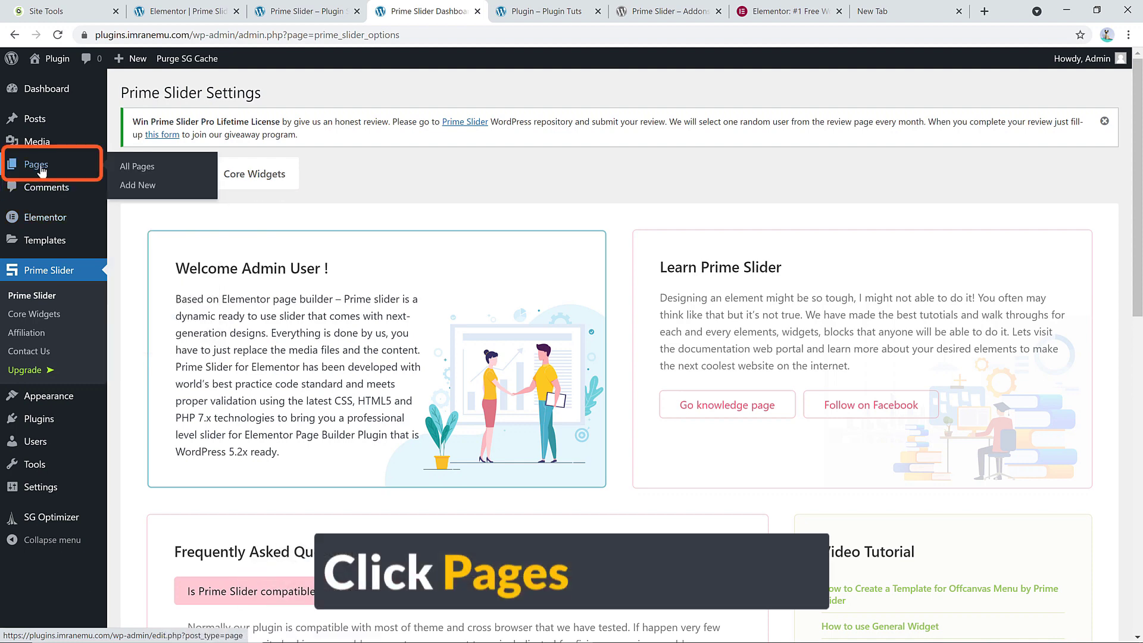
pyautogui.click(135, 173)
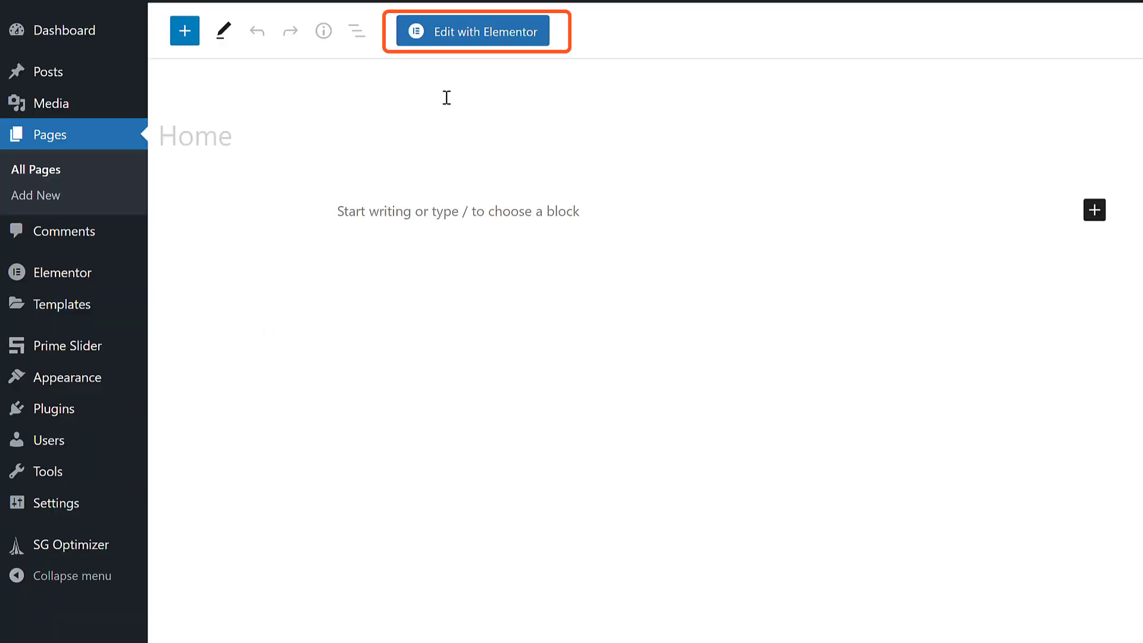
pyautogui.click(489, 39)
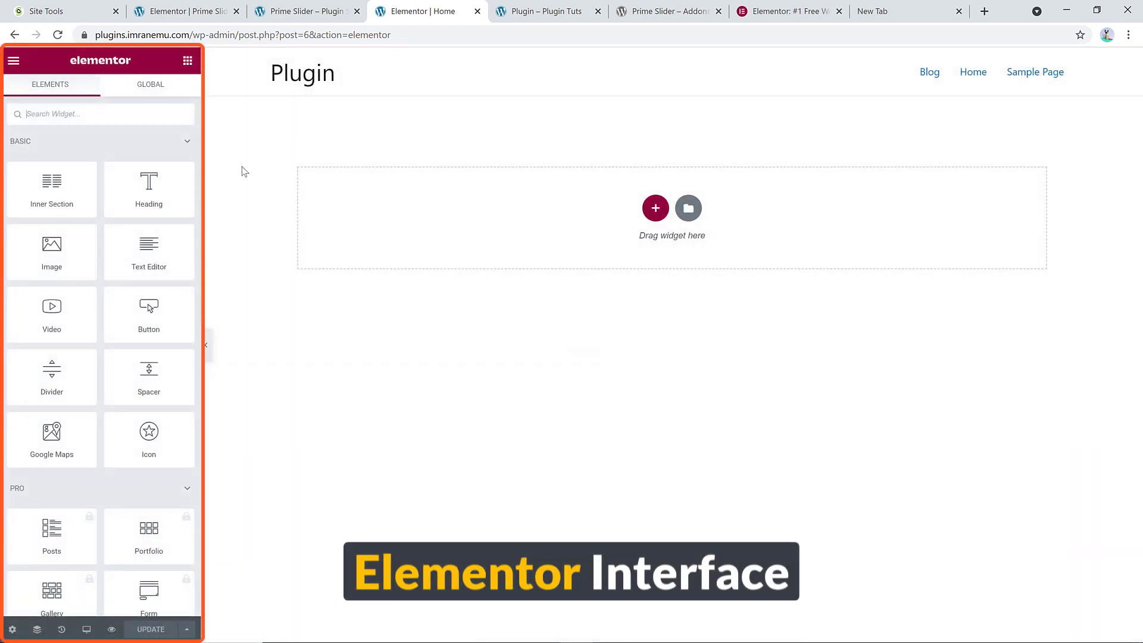
# - Collapse the BASIC, PRO and GENERAL widget categories to reach PRIME SLIDER
pyautogui.click(187, 141)
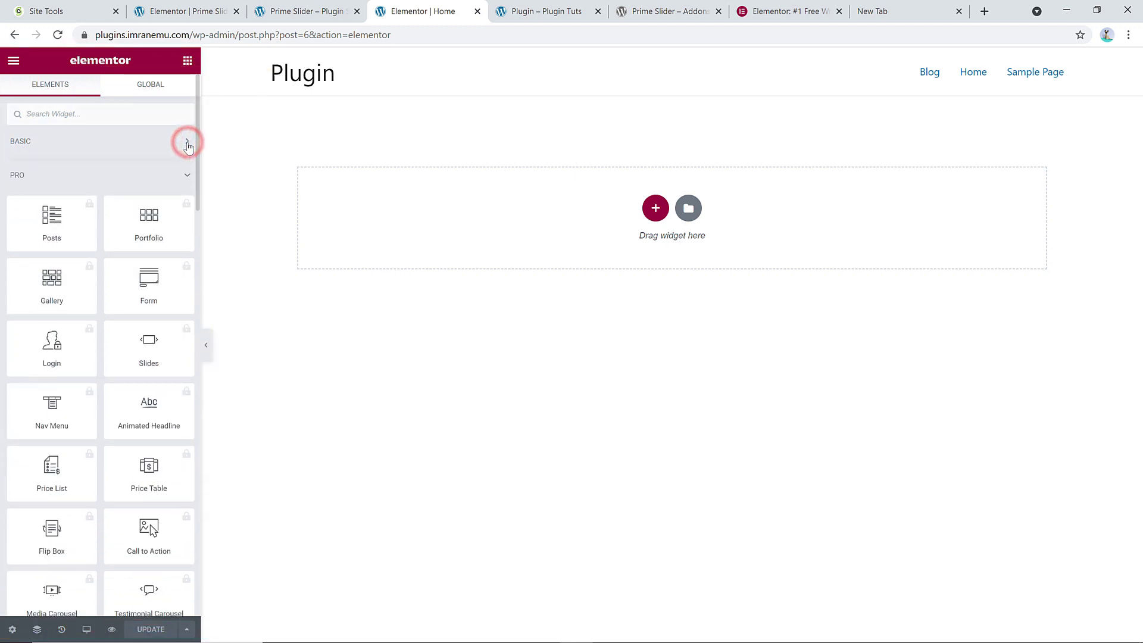
pyautogui.click(183, 178)
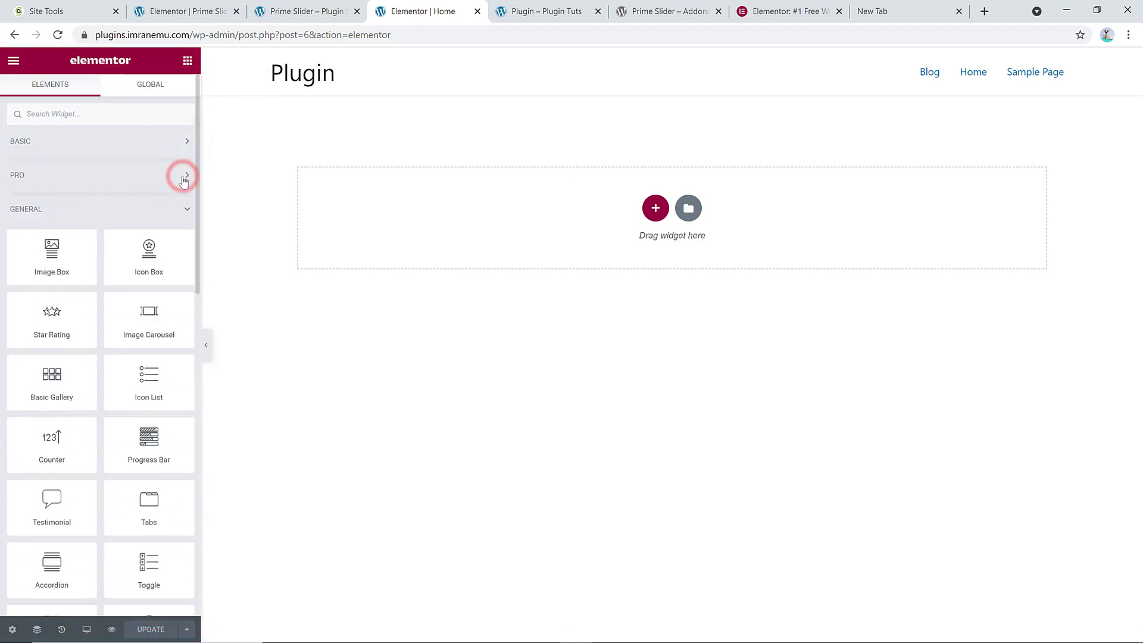
pyautogui.click(185, 209)
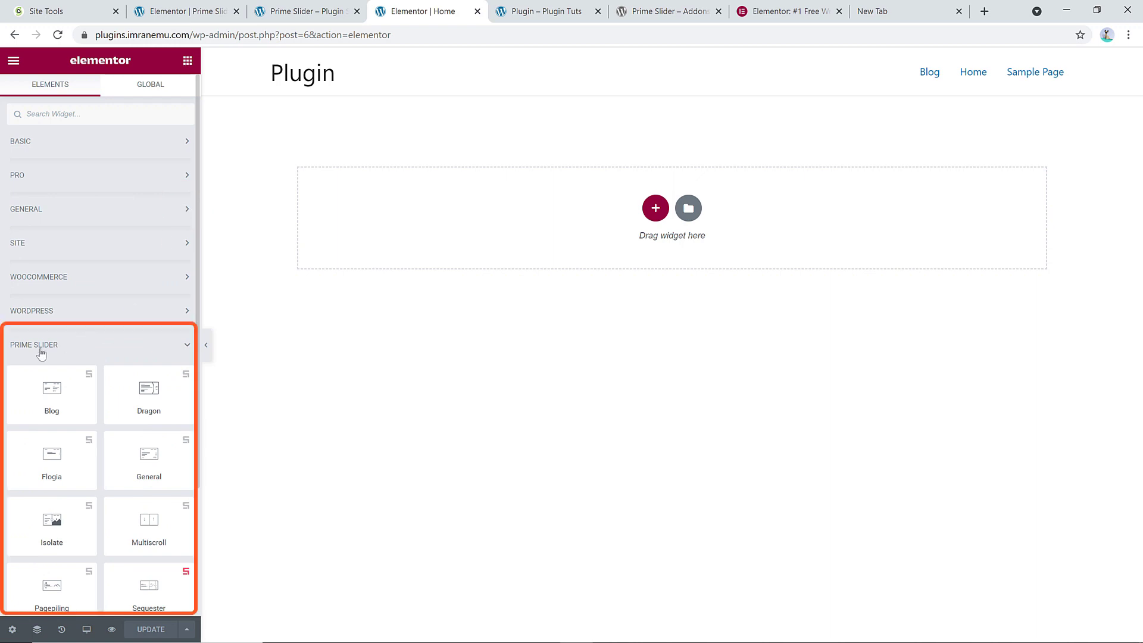
pyautogui.scroll(-3, 104, 319)
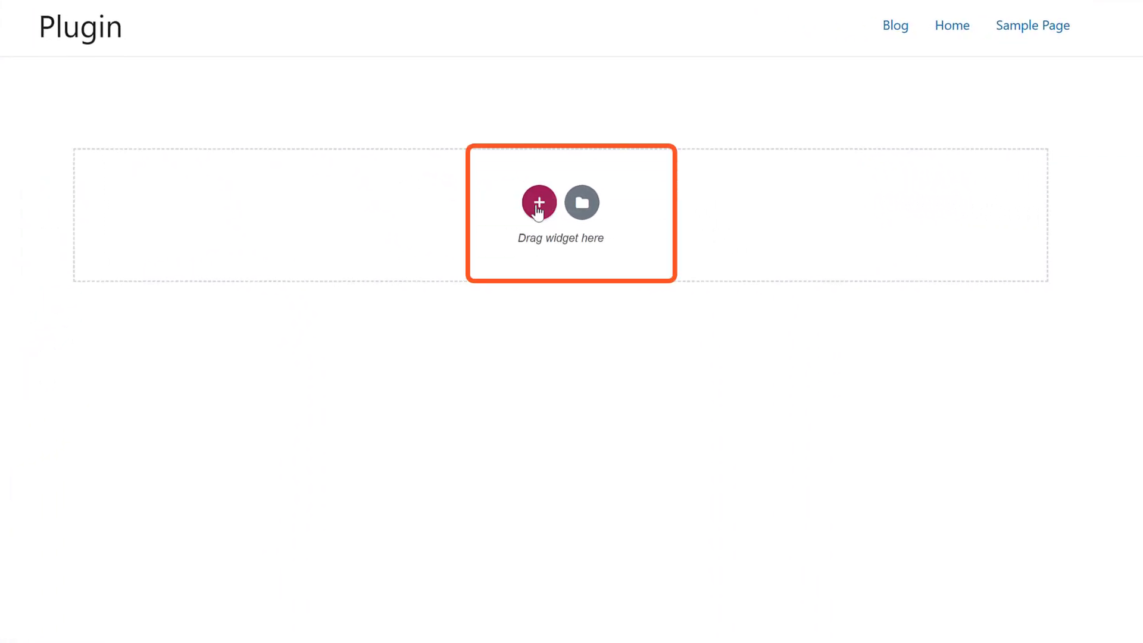
# - Add a single-column section and drop the Prime Slider General widget into it
pyautogui.click(539, 205)
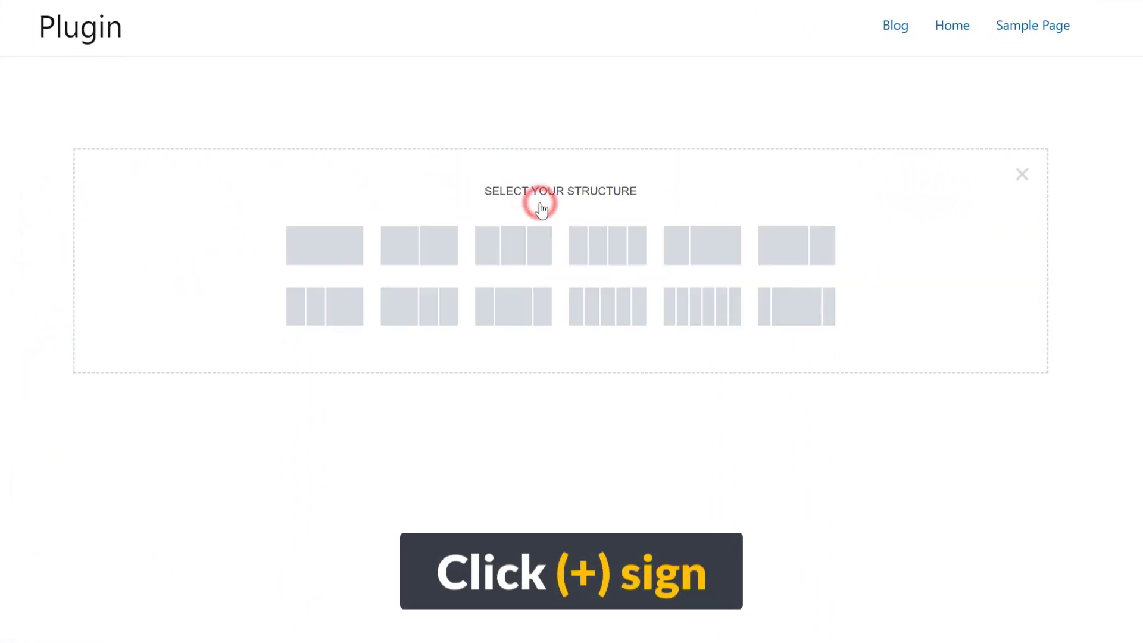
pyautogui.click(327, 255)
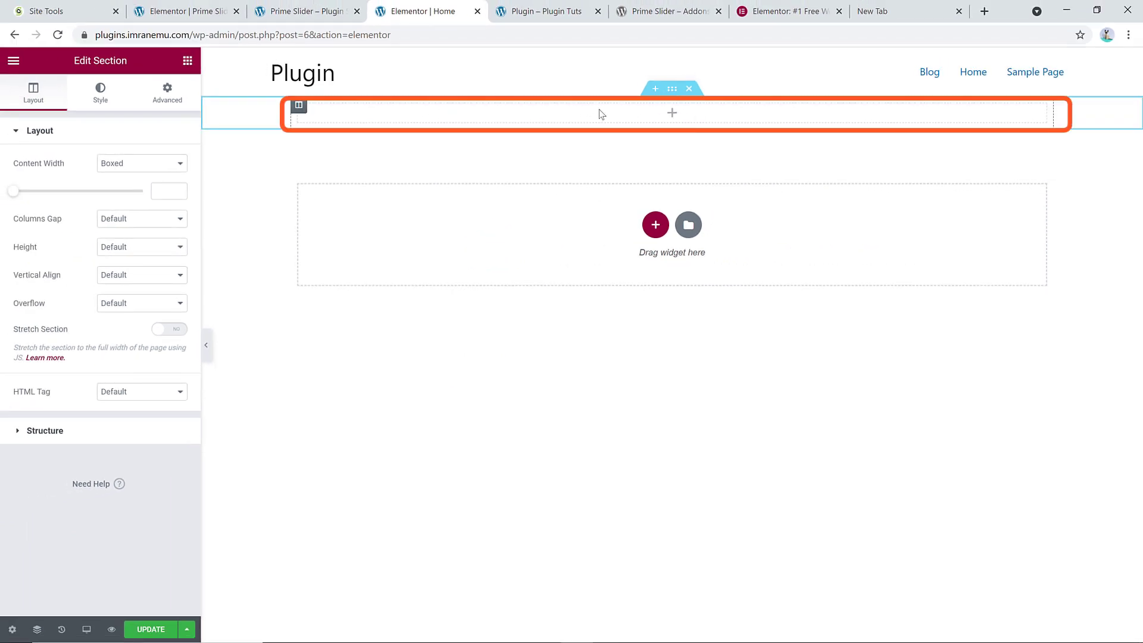
pyautogui.click(187, 60)
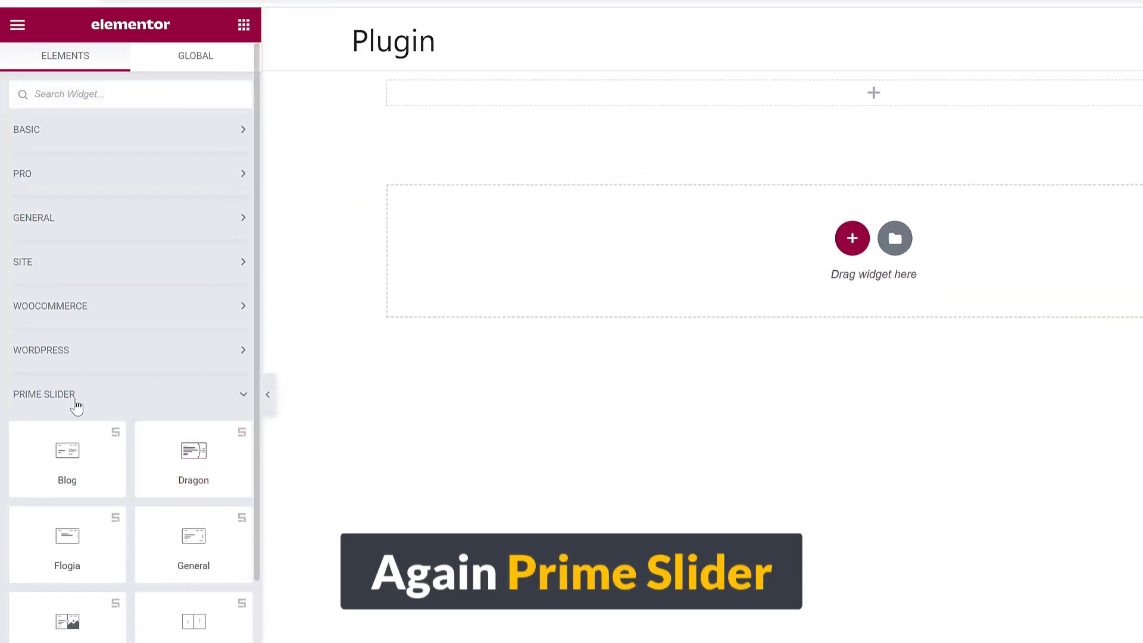
pyautogui.scroll(-4, 72, 405)
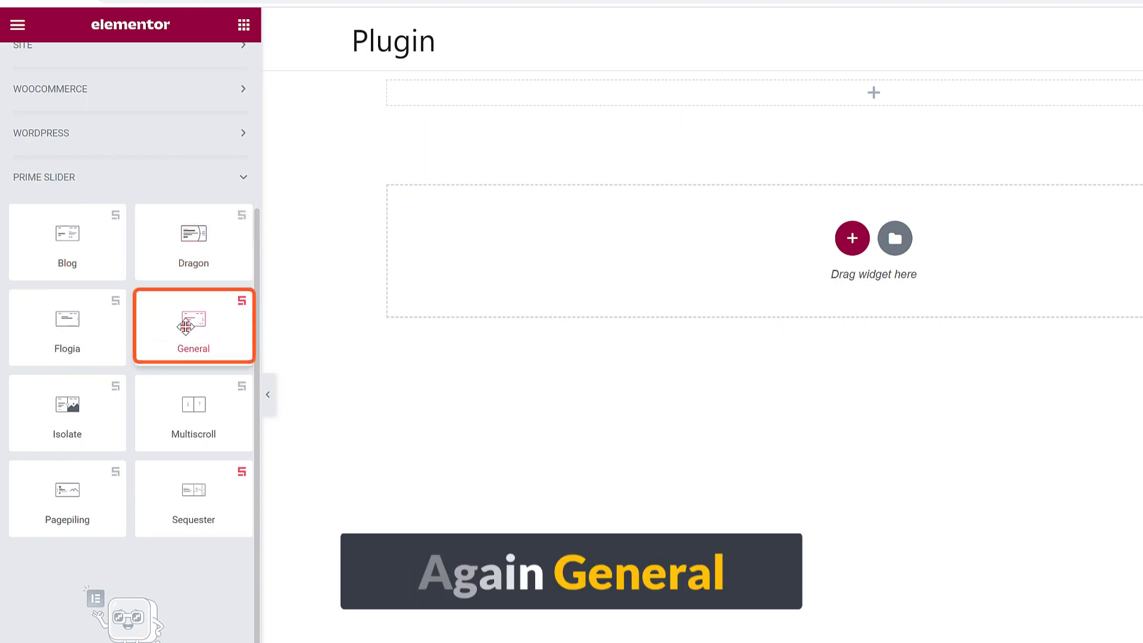
pyautogui.moveTo(183, 324); pyautogui.dragTo(808, 77)
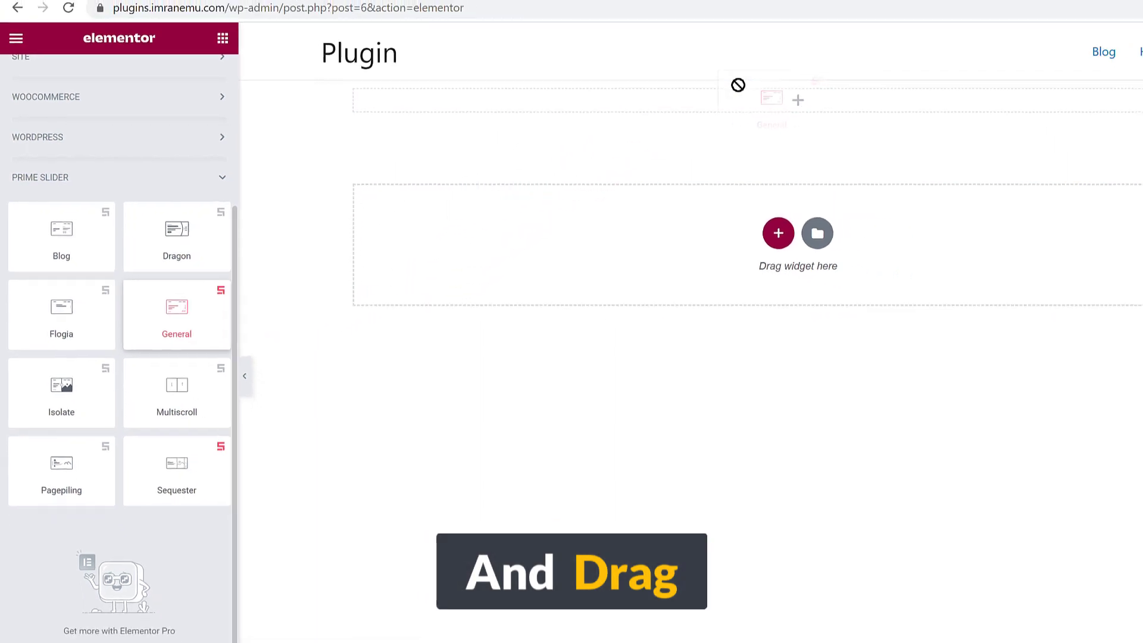
pyautogui.moveTo(738, 85)
pyautogui.mouseDown()
pyautogui.moveTo(758, 104)
pyautogui.moveTo(748, 102)
pyautogui.mouseUp()
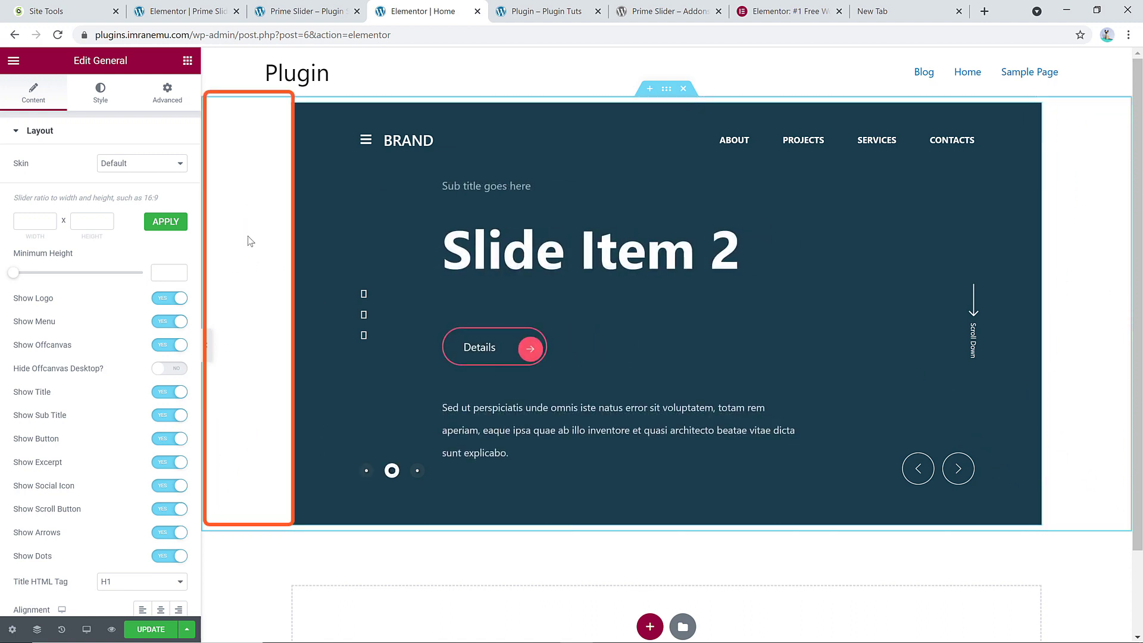
# - Open the Home page's Page Settings and expand the Page Layout dropdown
pyautogui.scroll(-2, 249, 240)
pyautogui.scroll(2, 249, 240)
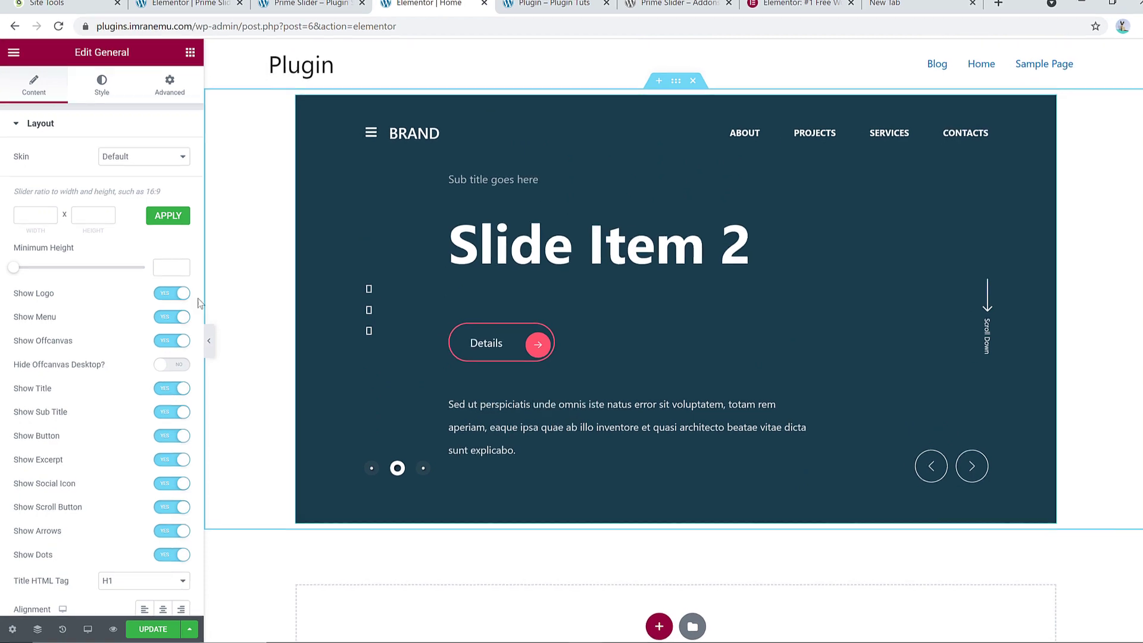
pyautogui.scroll(-5, 67, 487)
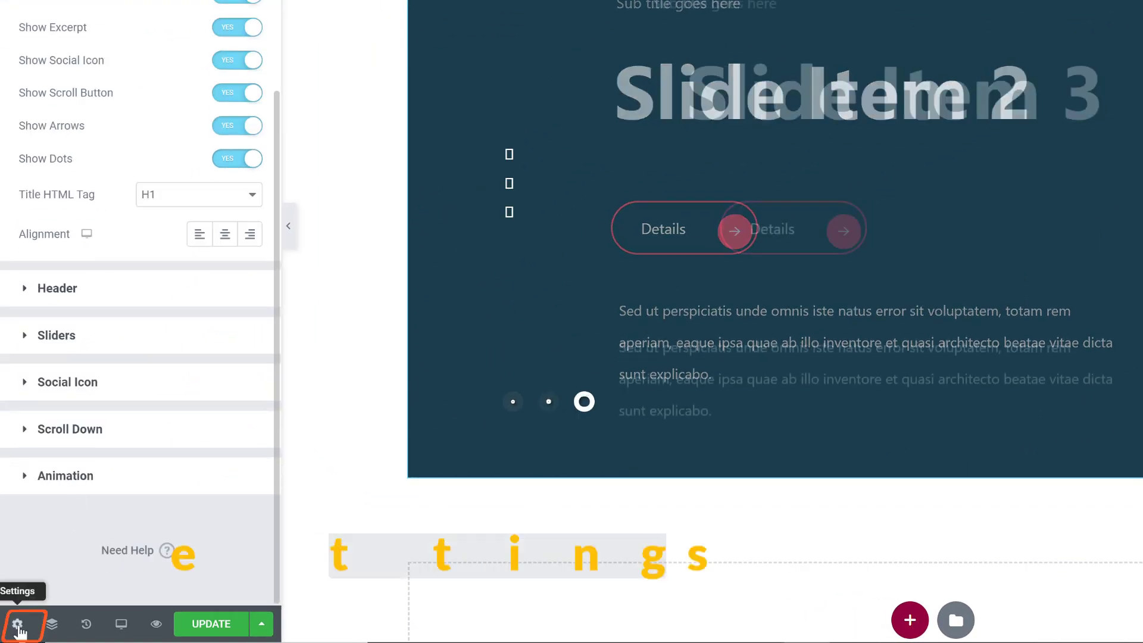
pyautogui.click(16, 623)
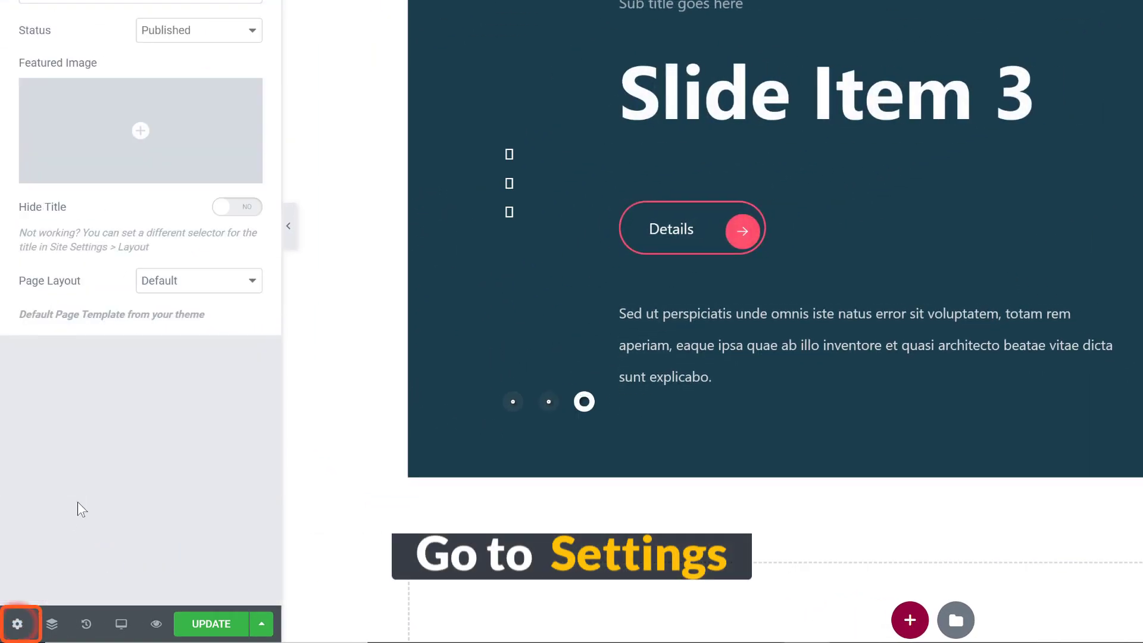
pyautogui.click(161, 286)
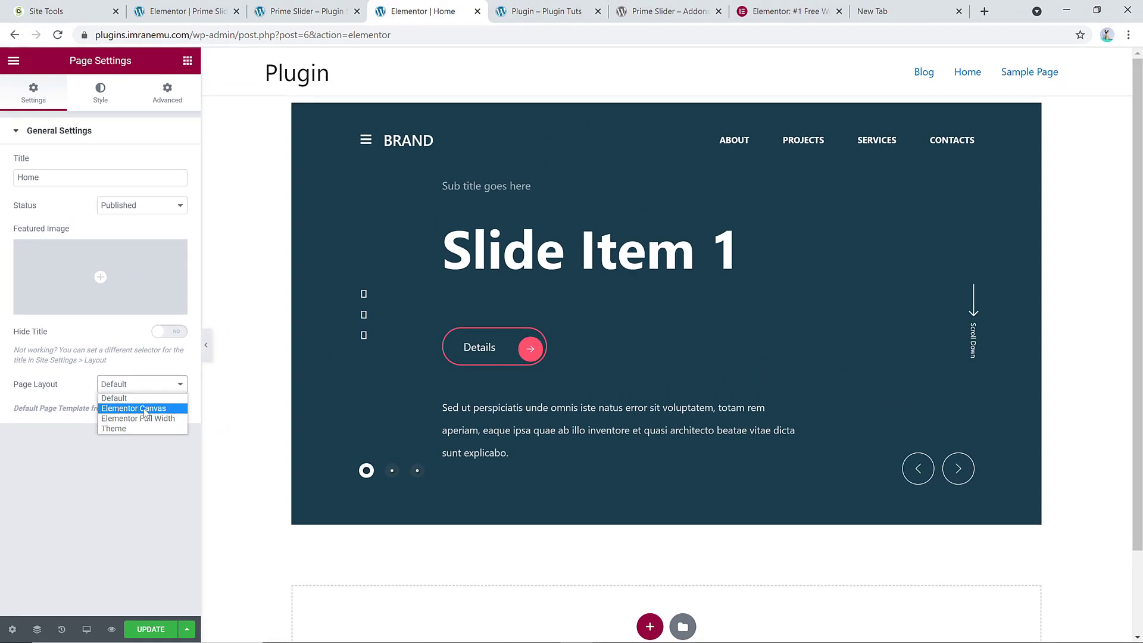
# - Set Page Layout to Elementor Canvas and select the slider's section
pyautogui.click(145, 409)
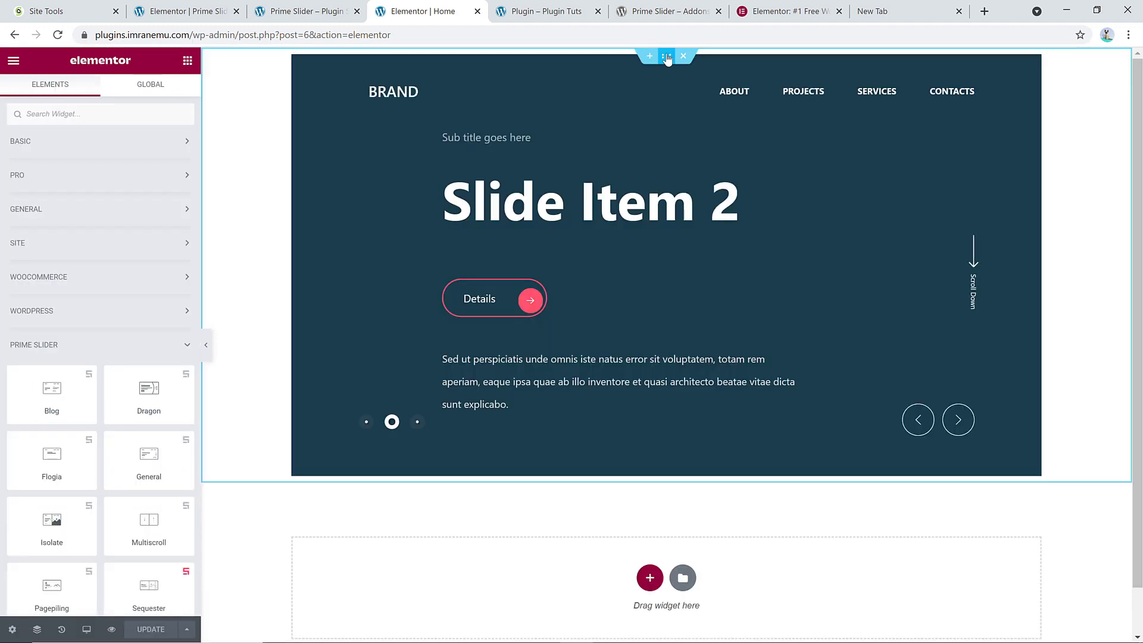
pyautogui.click(666, 55)
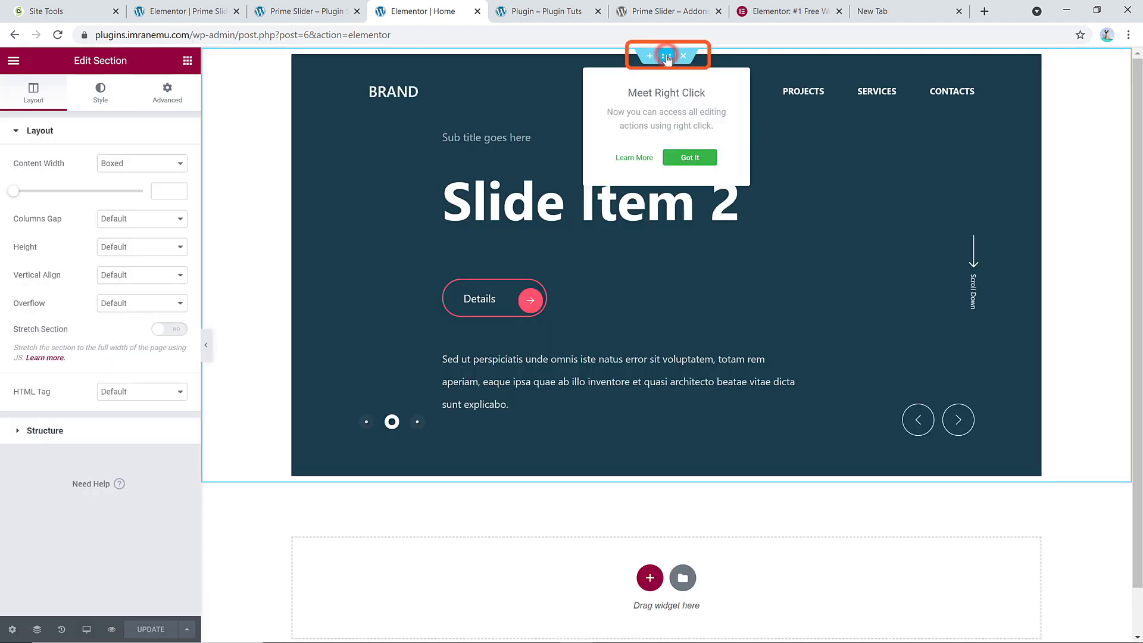
pyautogui.click(690, 157)
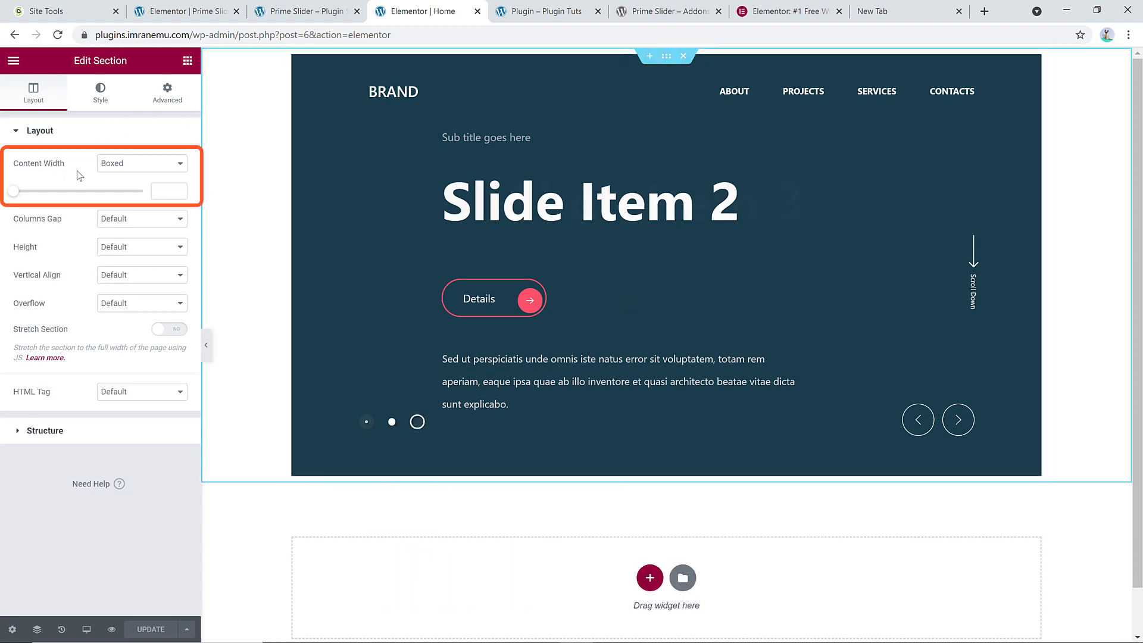
# - Set the section's Content Width to Full Width and save the page with Update
pyautogui.click(144, 165)
pyautogui.click(143, 187)
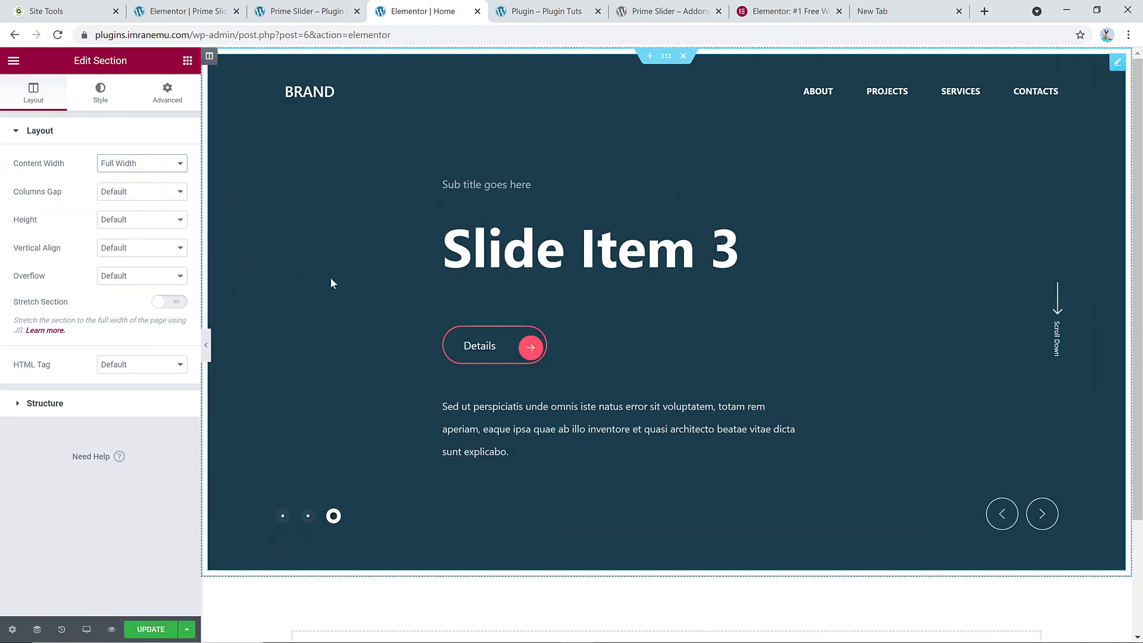
pyautogui.click(156, 631)
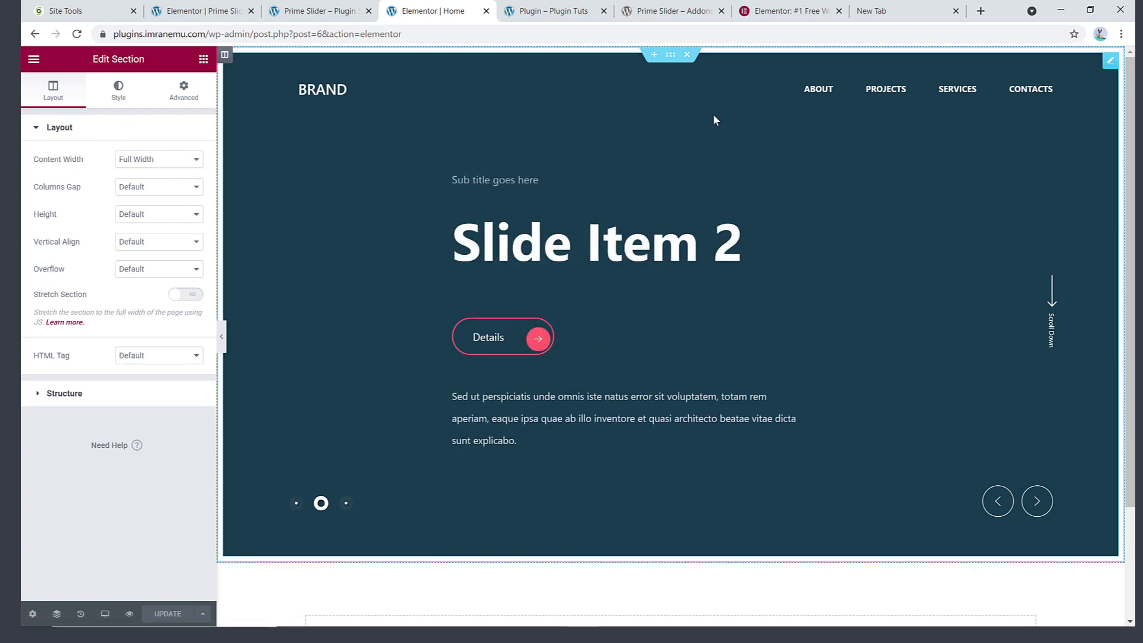
pyautogui.click(681, 90)
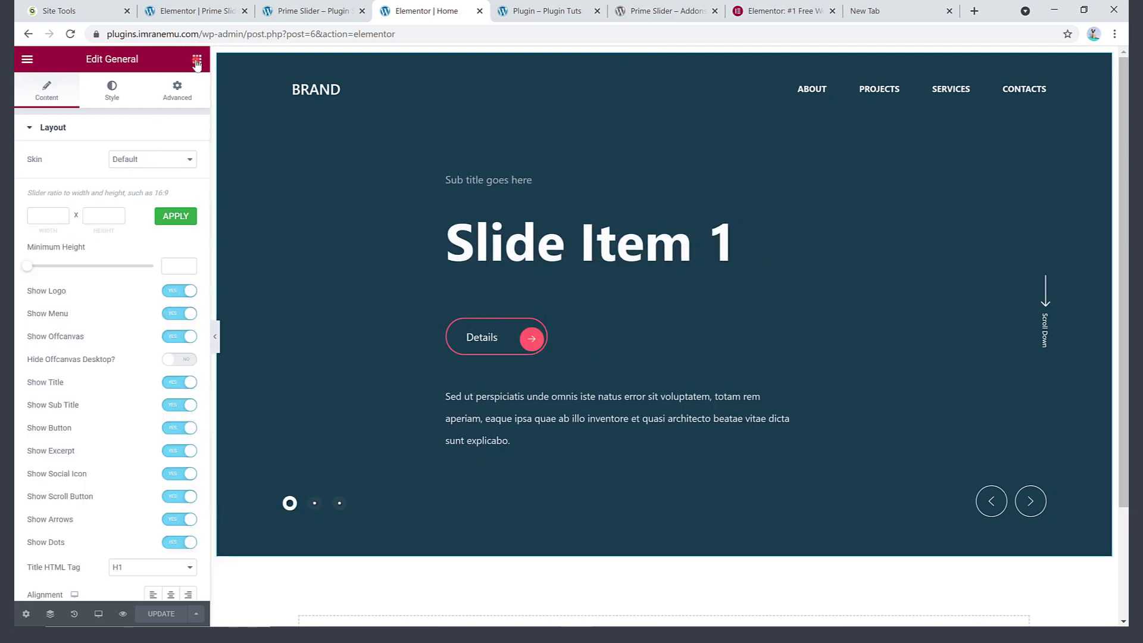
pyautogui.click(196, 59)
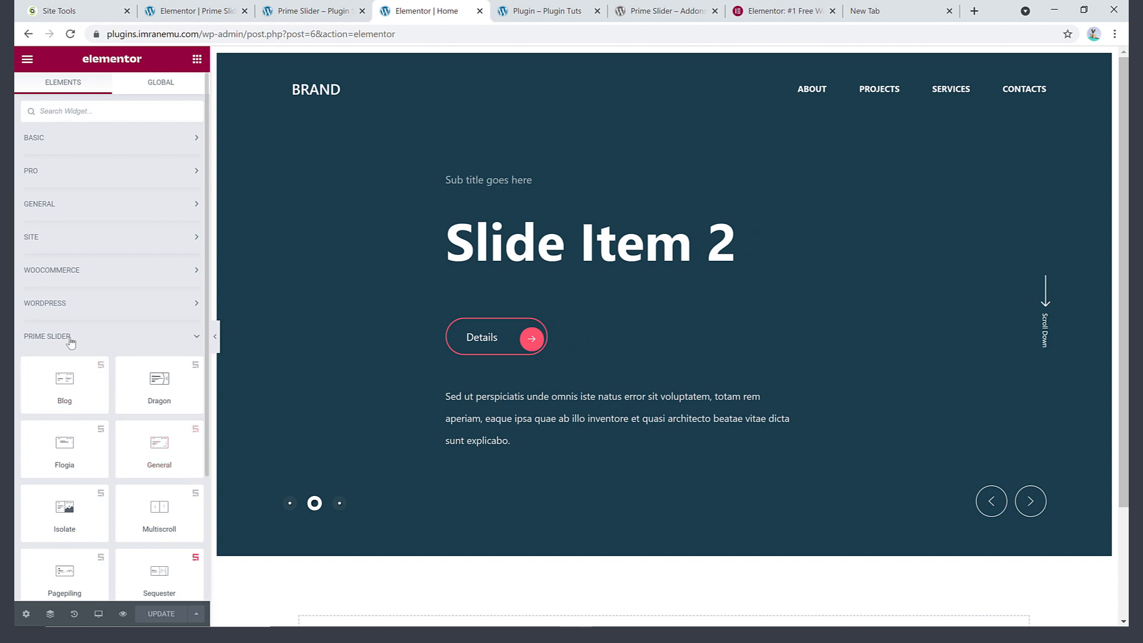
pyautogui.scroll(-3, 69, 341)
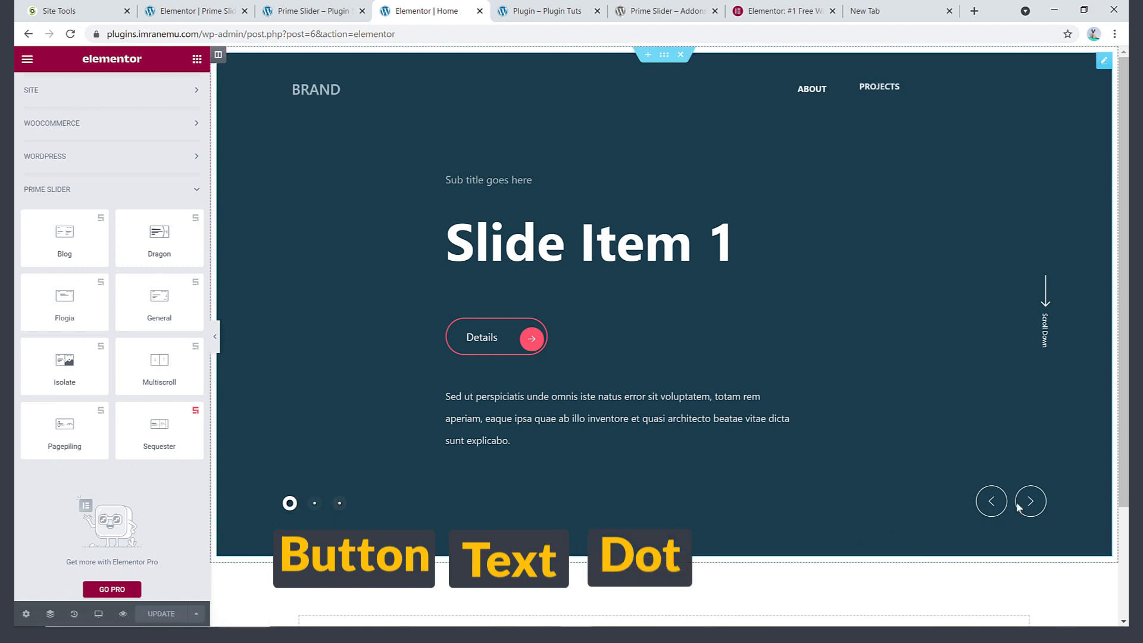
pyautogui.click(1041, 506)
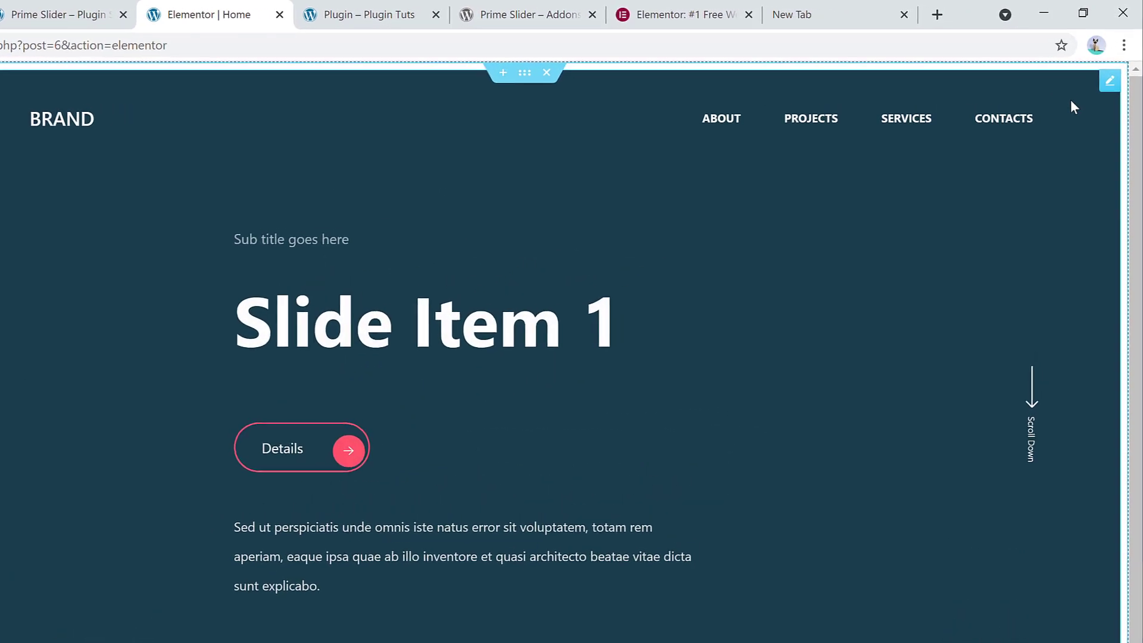
pyautogui.click(1110, 82)
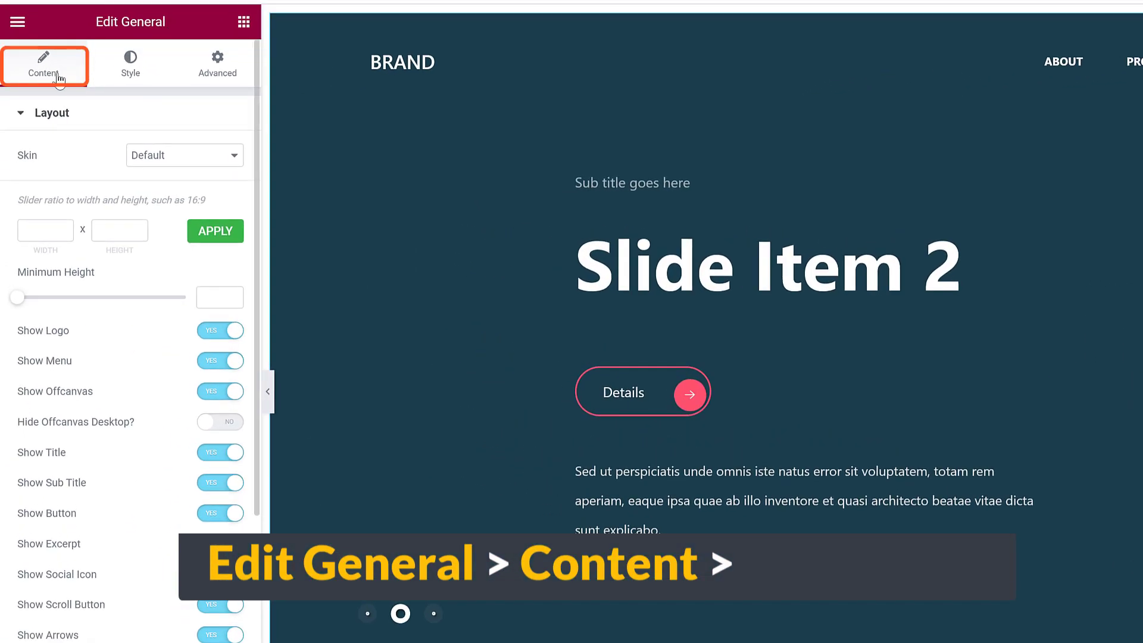
# - Collapse Layout, then expand and re-collapse Header, Sliders, Social Icon, Scroll Down and Animation
pyautogui.click(44, 119)
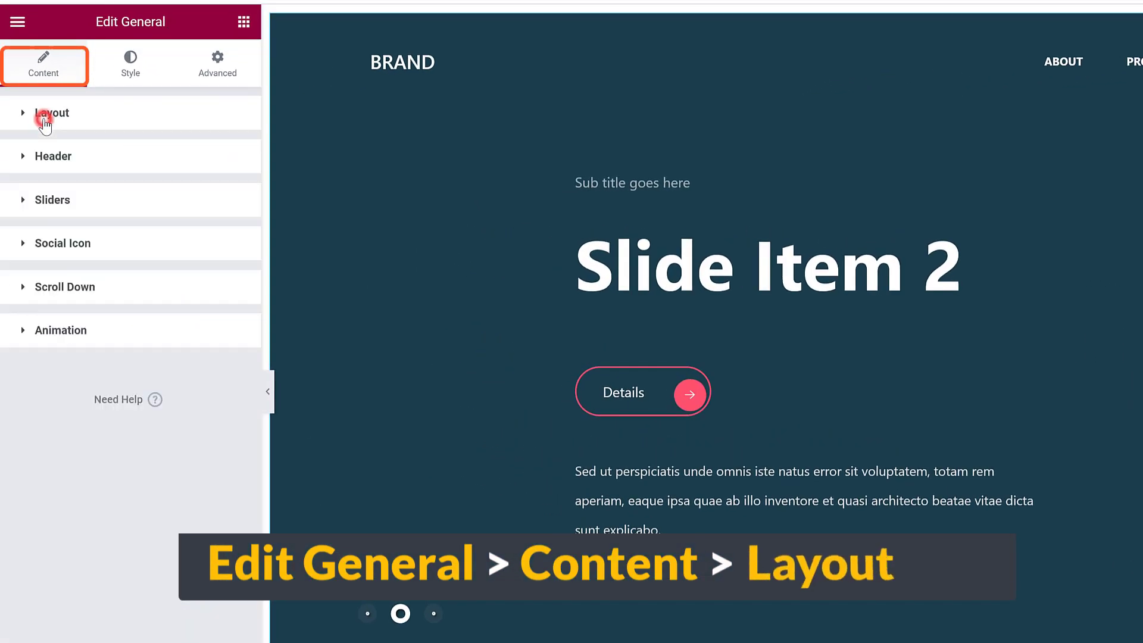
pyautogui.click(49, 162)
pyautogui.click(48, 162)
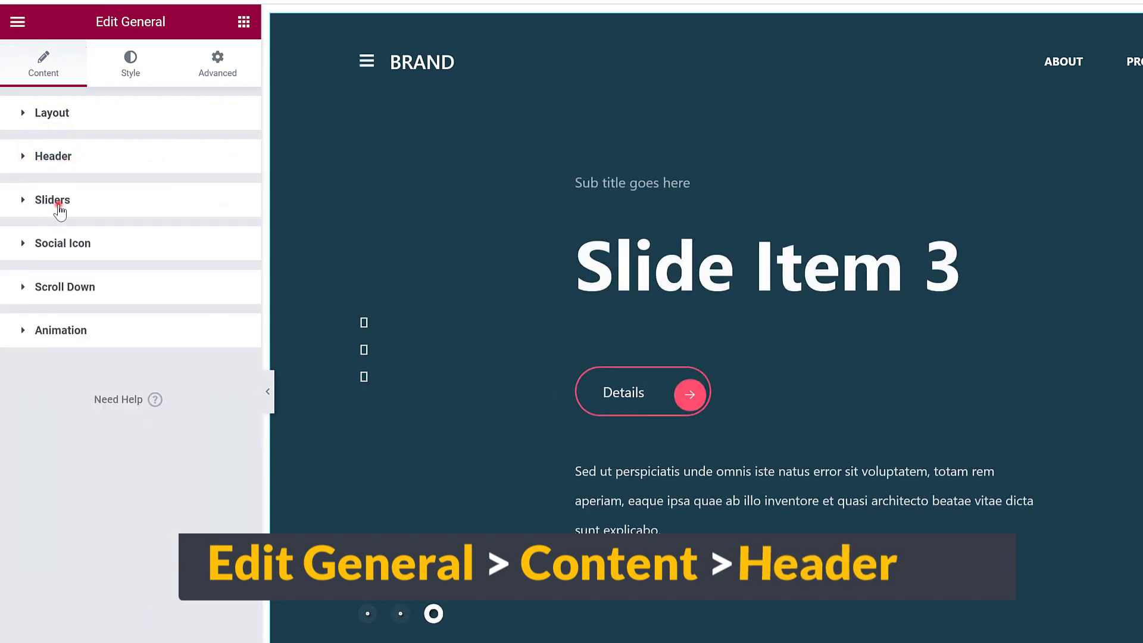
pyautogui.click(56, 205)
pyautogui.click(56, 210)
pyautogui.click(53, 246)
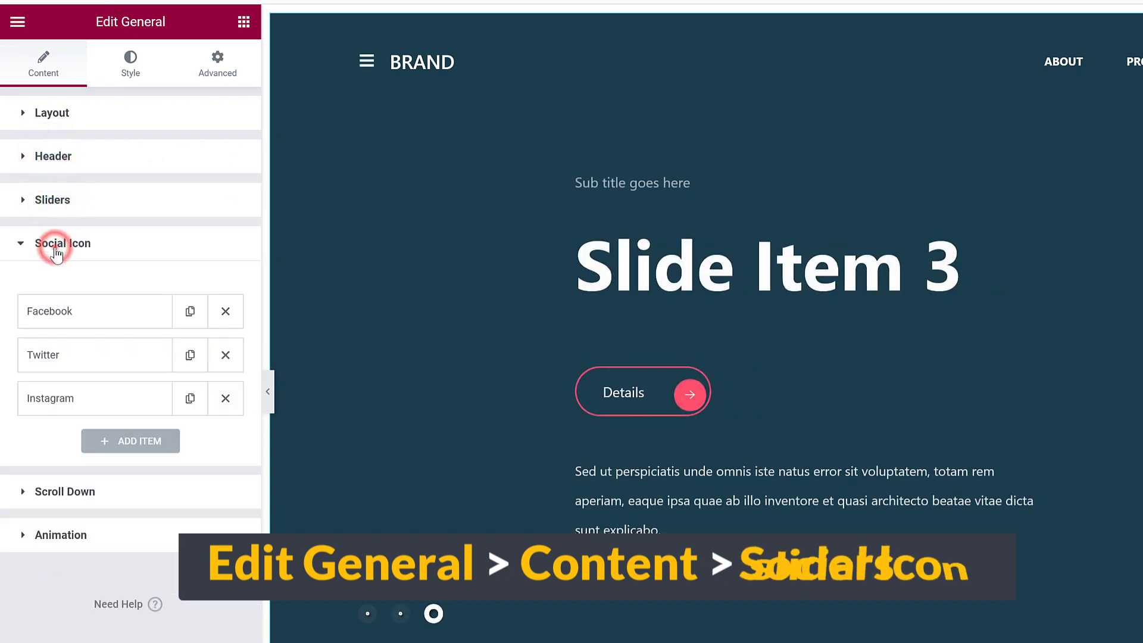
pyautogui.click(52, 244)
pyautogui.click(65, 288)
pyautogui.click(65, 289)
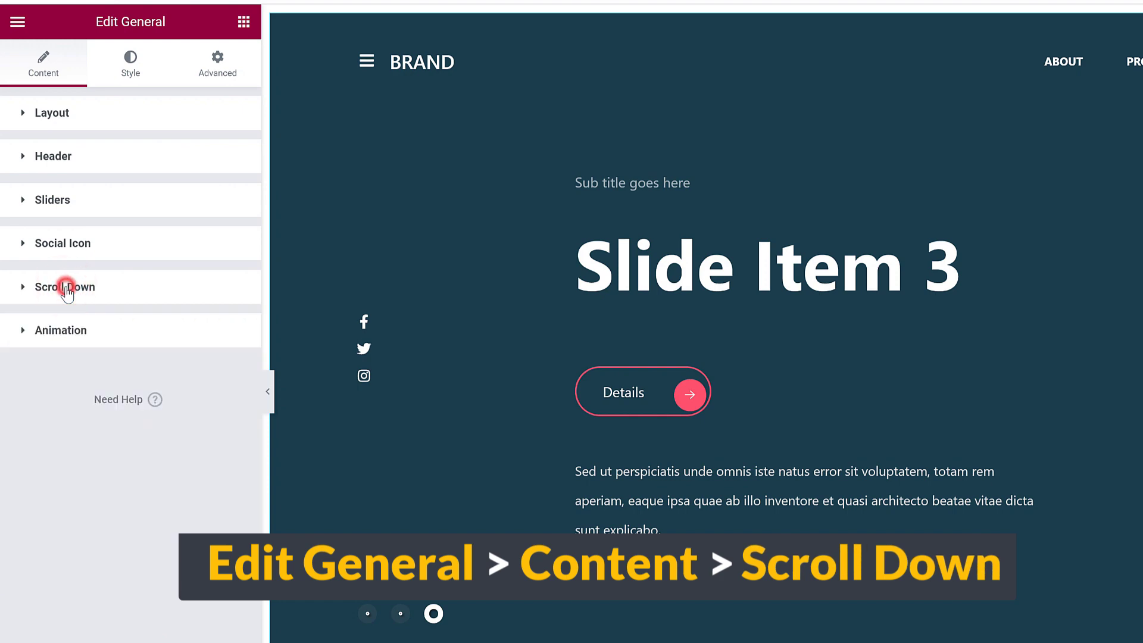
pyautogui.click(78, 331)
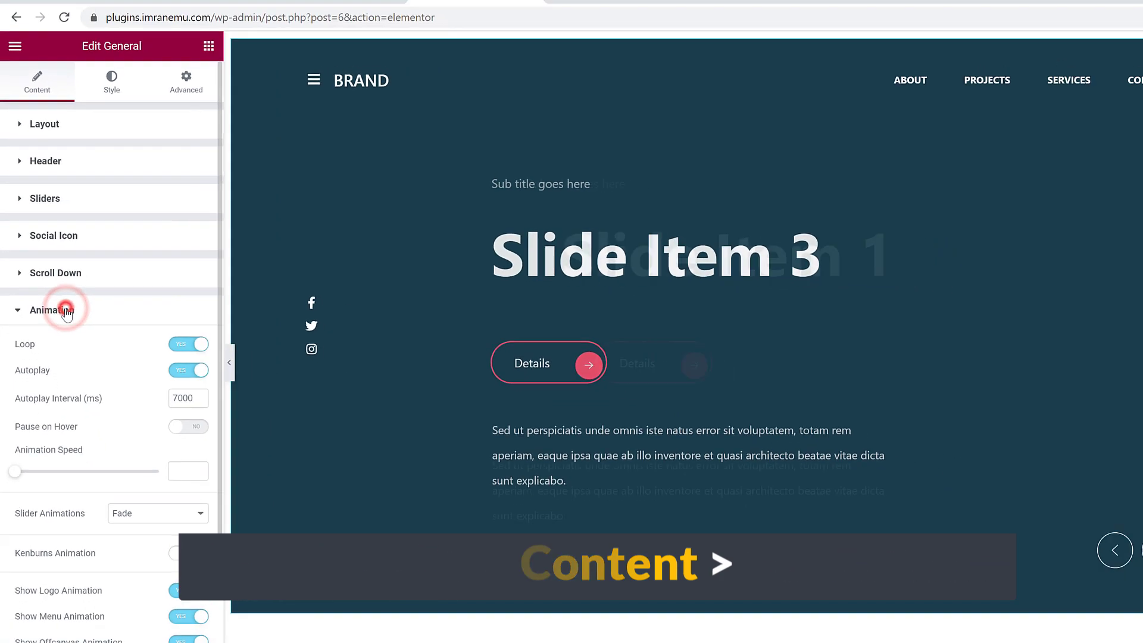
pyautogui.click(78, 331)
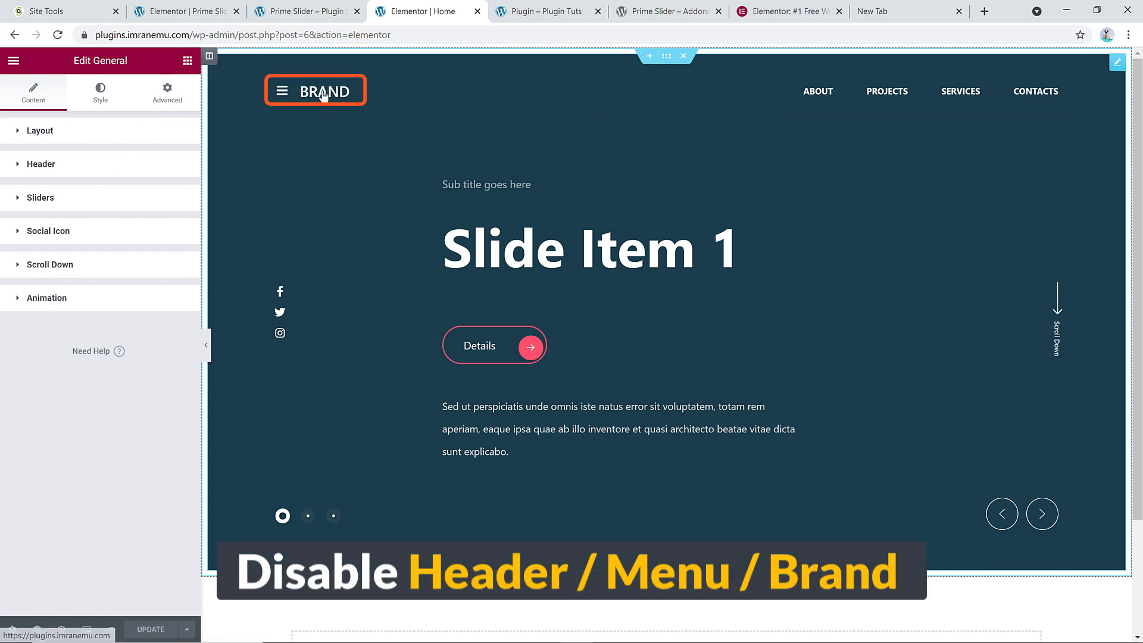
# - Switch Show Logo, Show Menu and Show Offcanvas to NO under Header > Layout
pyautogui.click(80, 164)
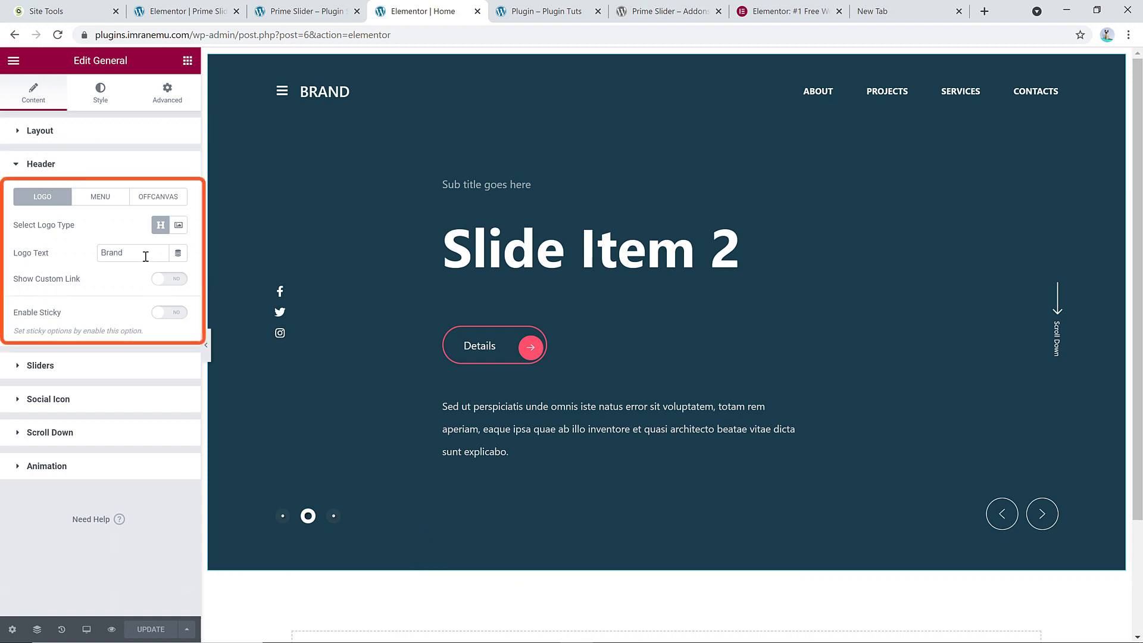
pyautogui.click(42, 132)
pyautogui.click(158, 301)
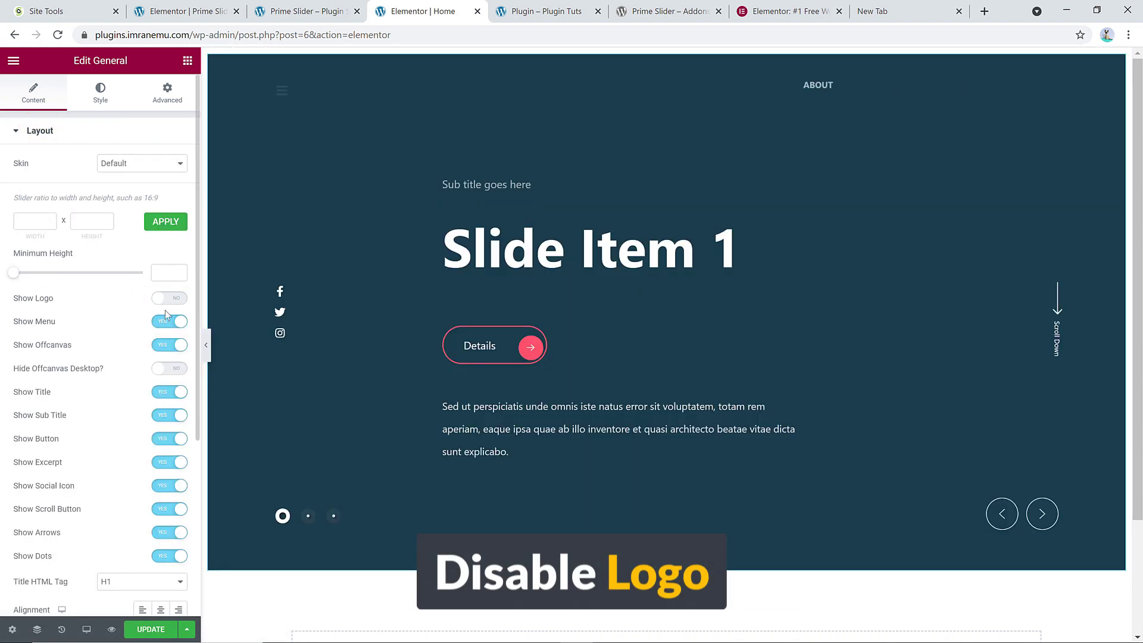
pyautogui.click(170, 323)
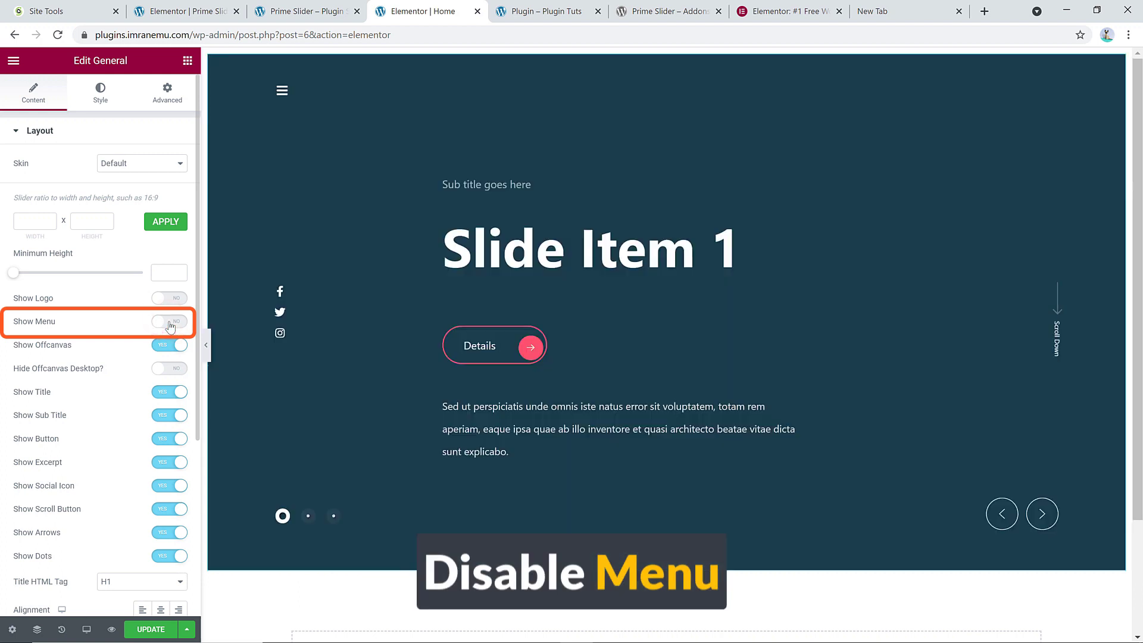
pyautogui.click(165, 345)
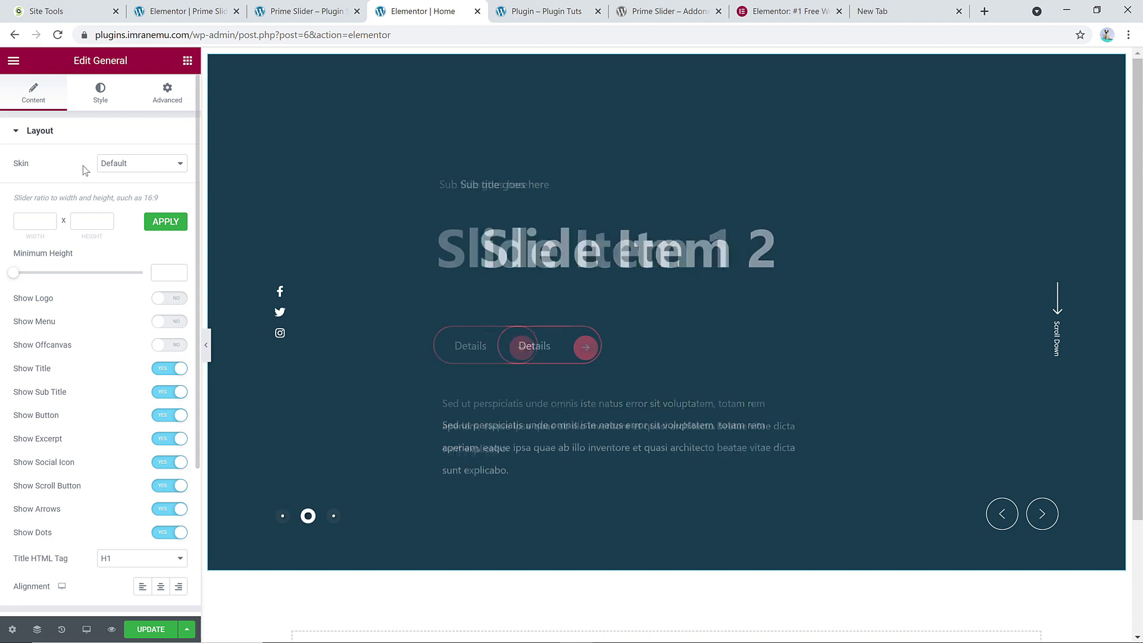
pyautogui.click(135, 169)
pyautogui.click(134, 187)
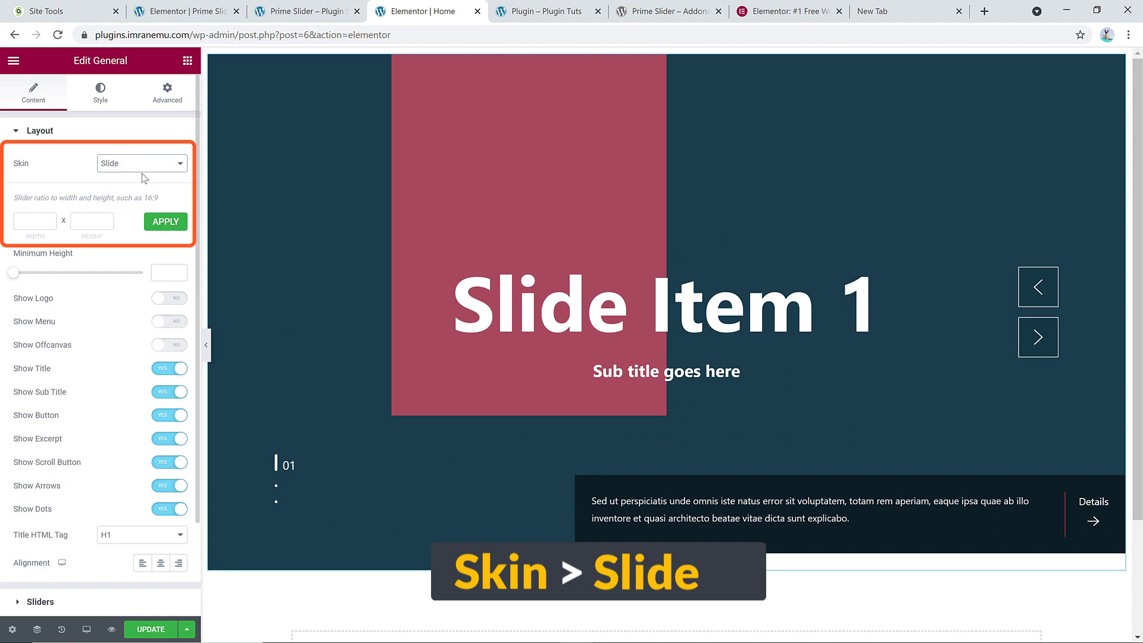
pyautogui.click(144, 164)
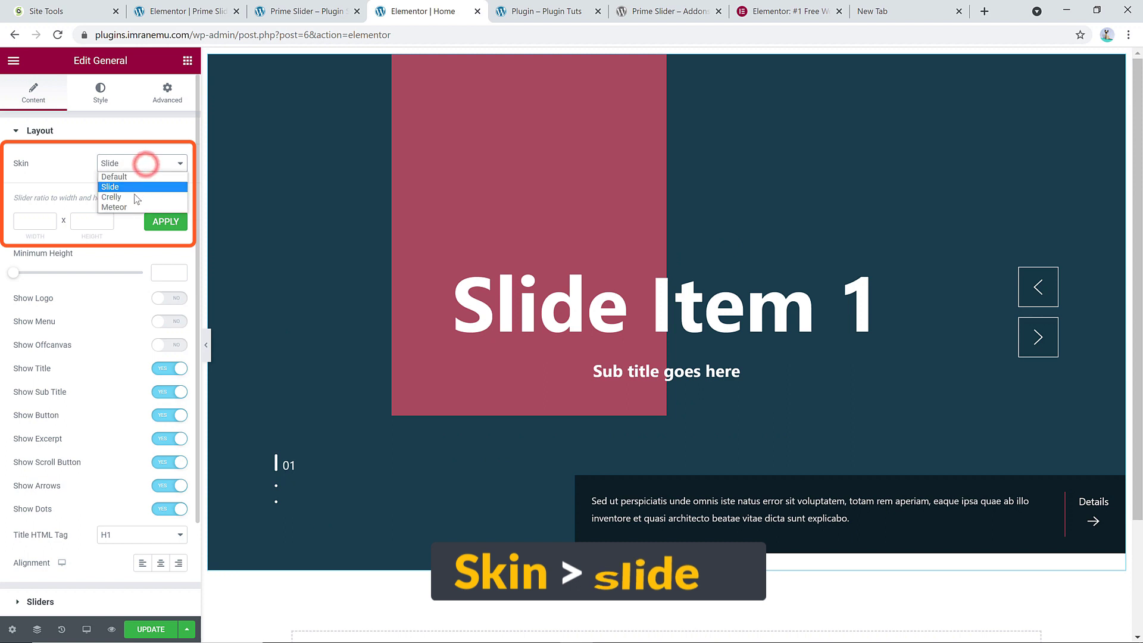
pyautogui.click(135, 197)
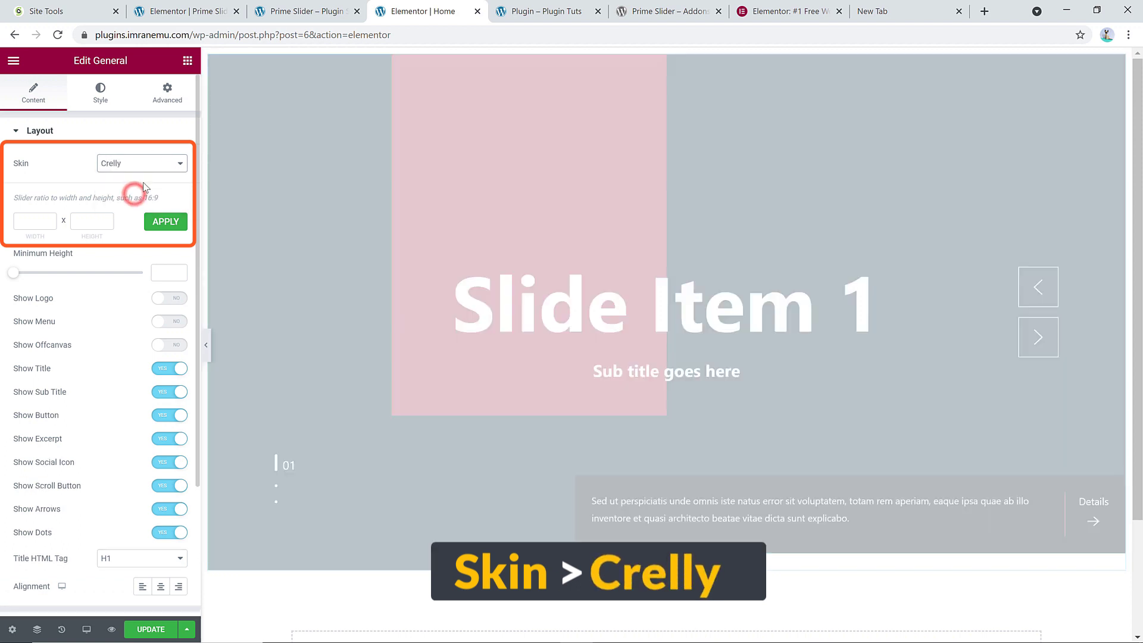
pyautogui.click(152, 163)
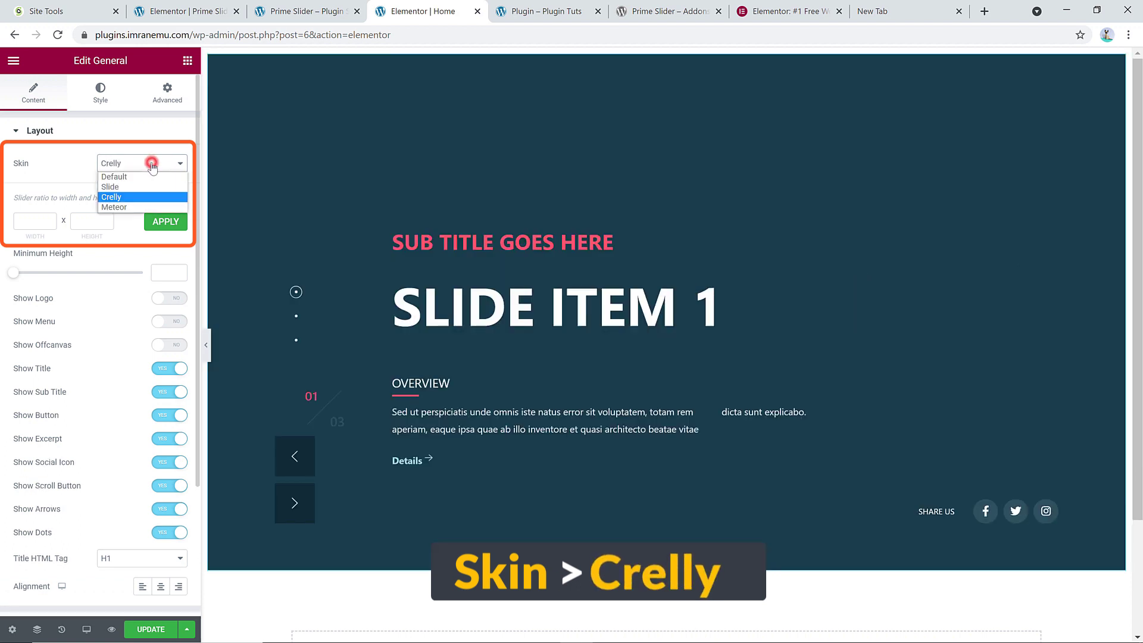
pyautogui.click(138, 207)
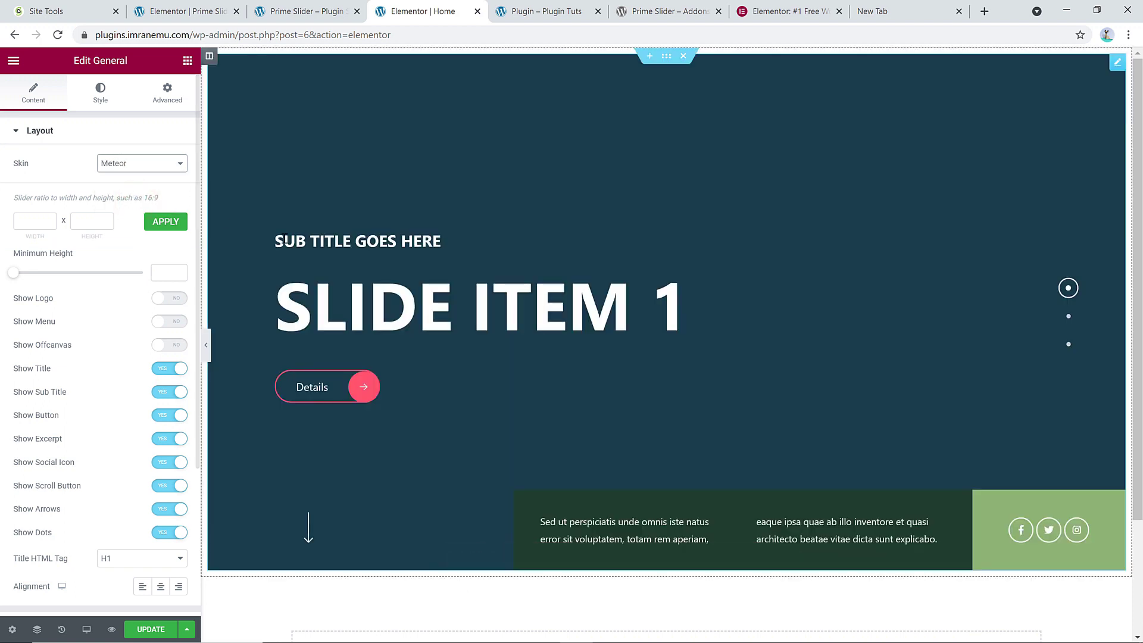
pyautogui.click(154, 162)
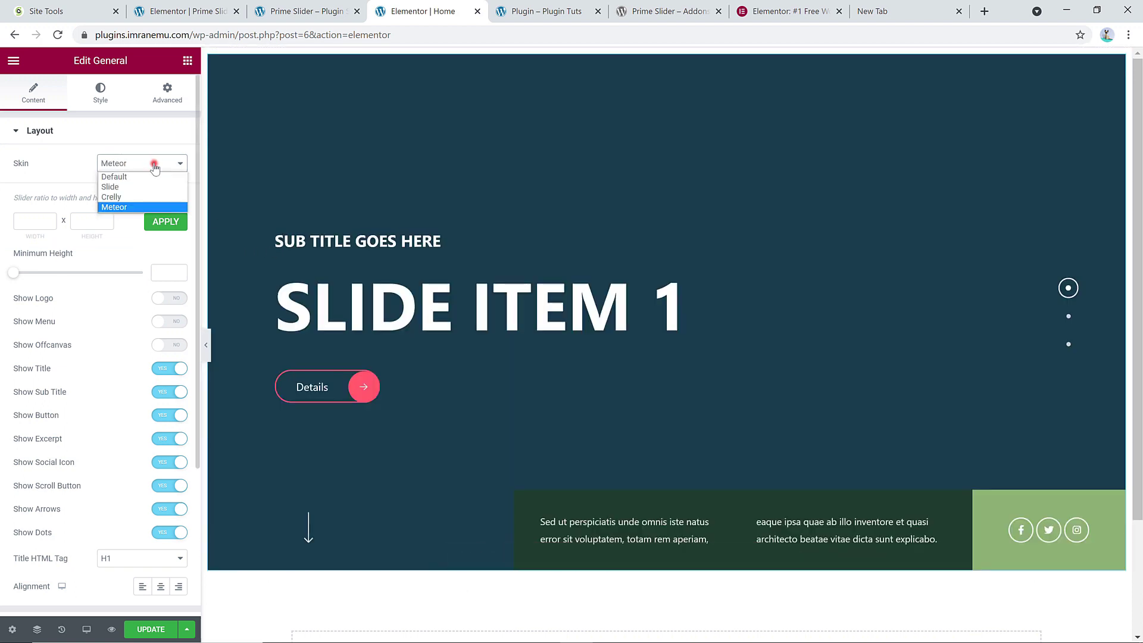
pyautogui.click(147, 179)
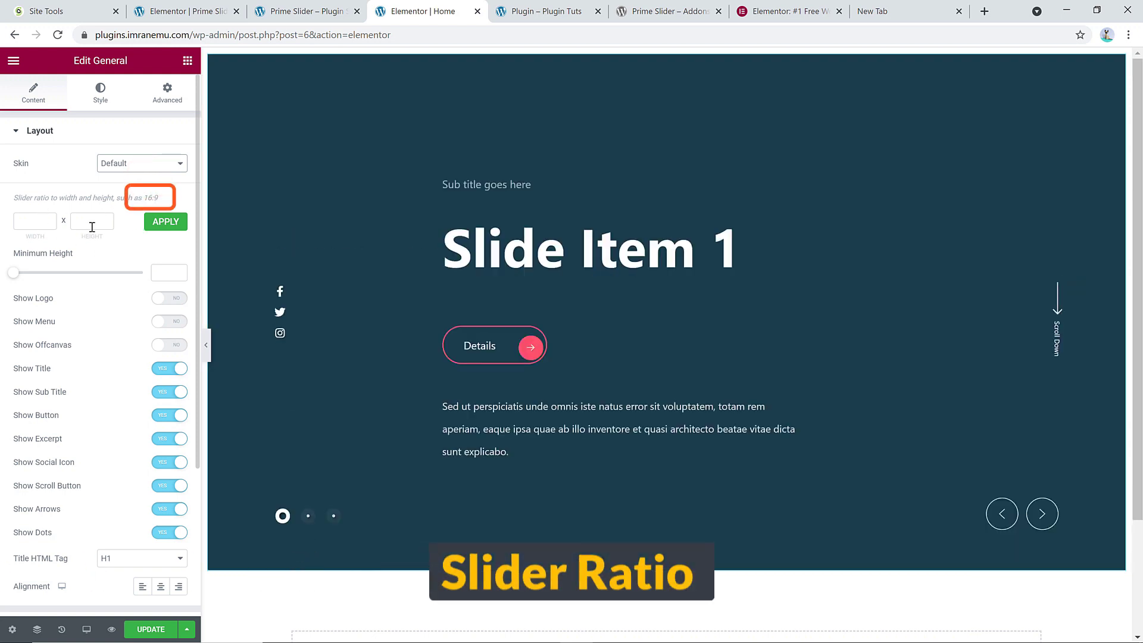
# - Enter 1920 width and 1080 height for the slider ratio and apply it
pyautogui.click(37, 222)
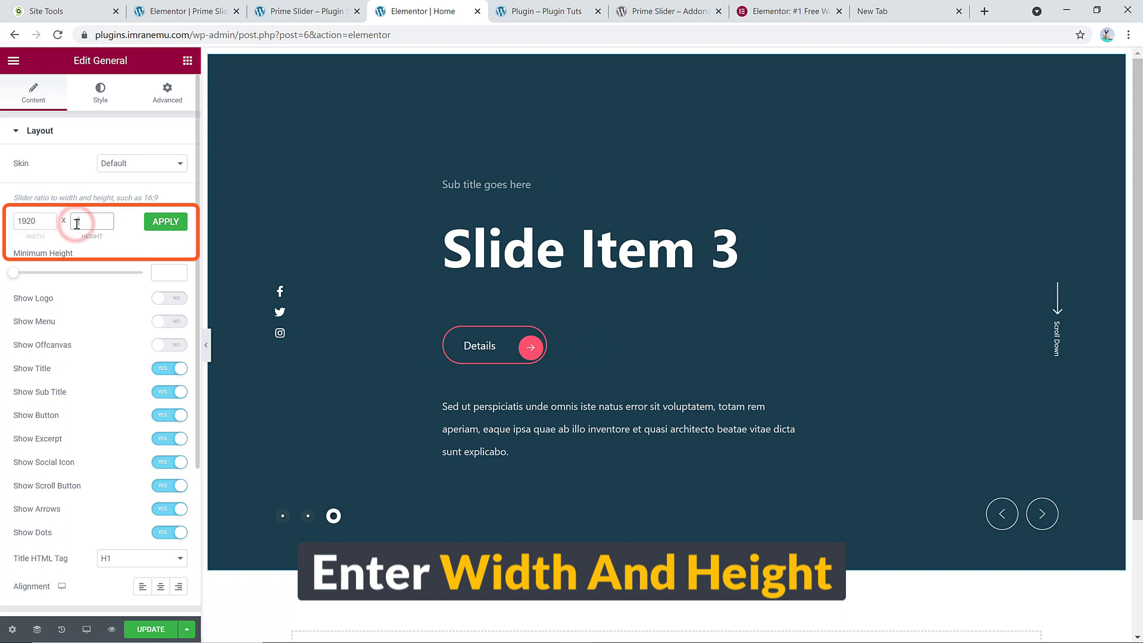
pyautogui.write('1080')
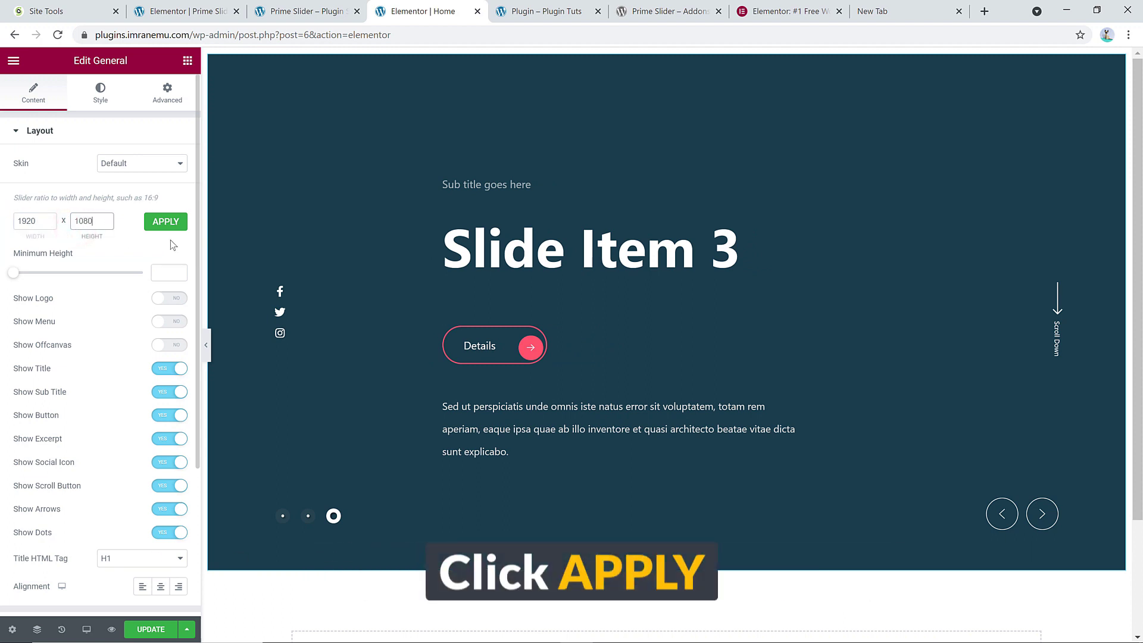
pyautogui.click(169, 222)
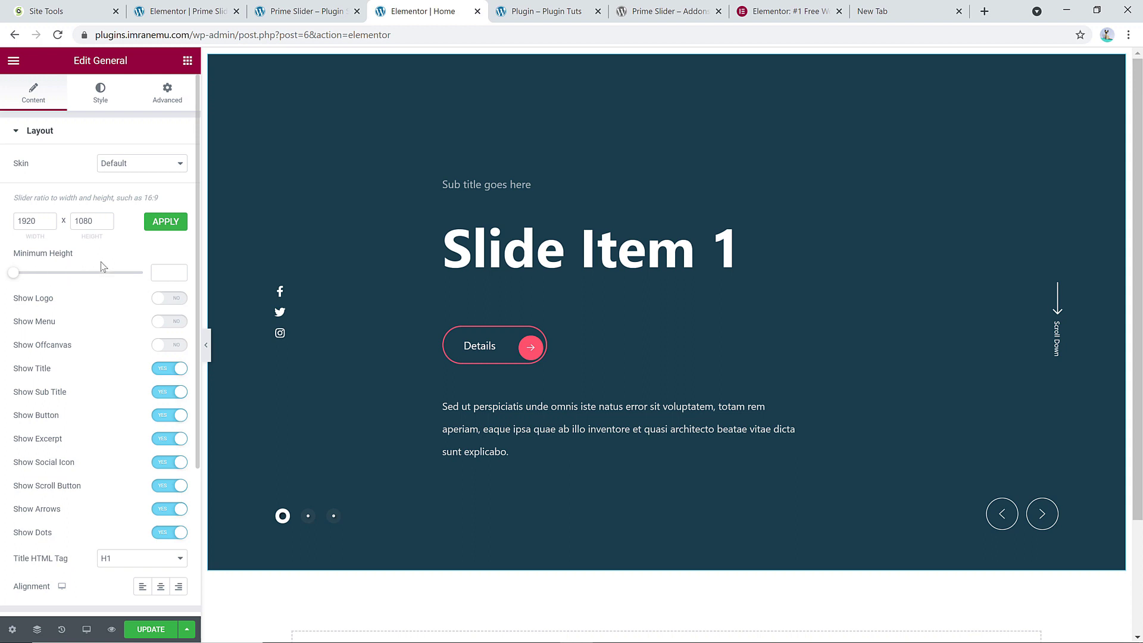
# - Toggle Show Title, Sub Title, Button and Excerpt off and back on
pyautogui.scroll(-3, 102, 314)
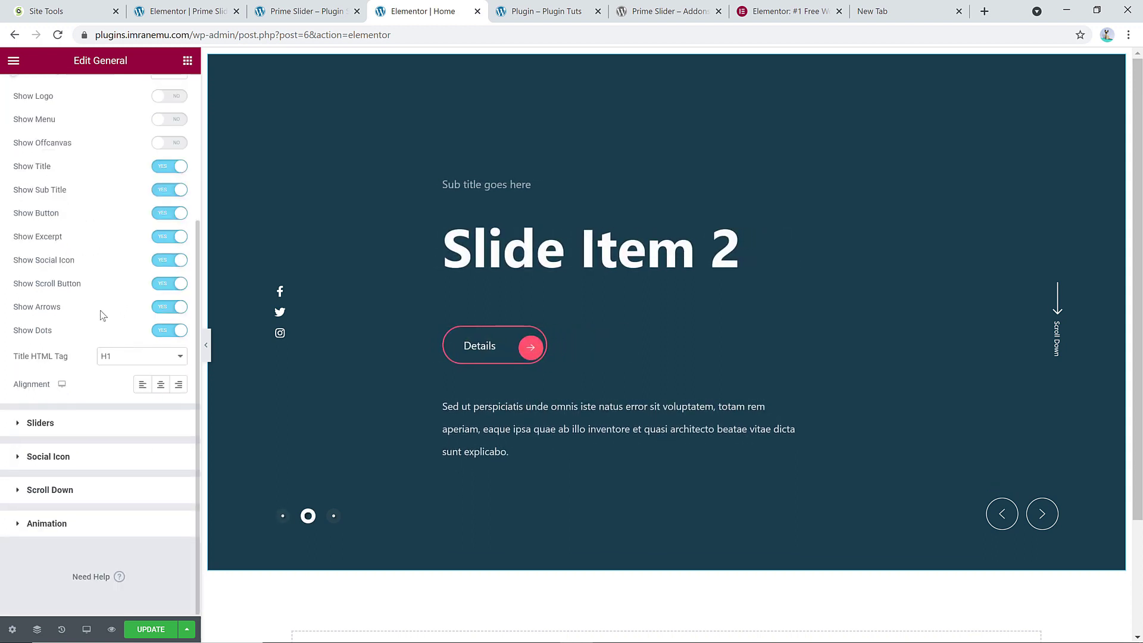
pyautogui.scroll(2, 54, 196)
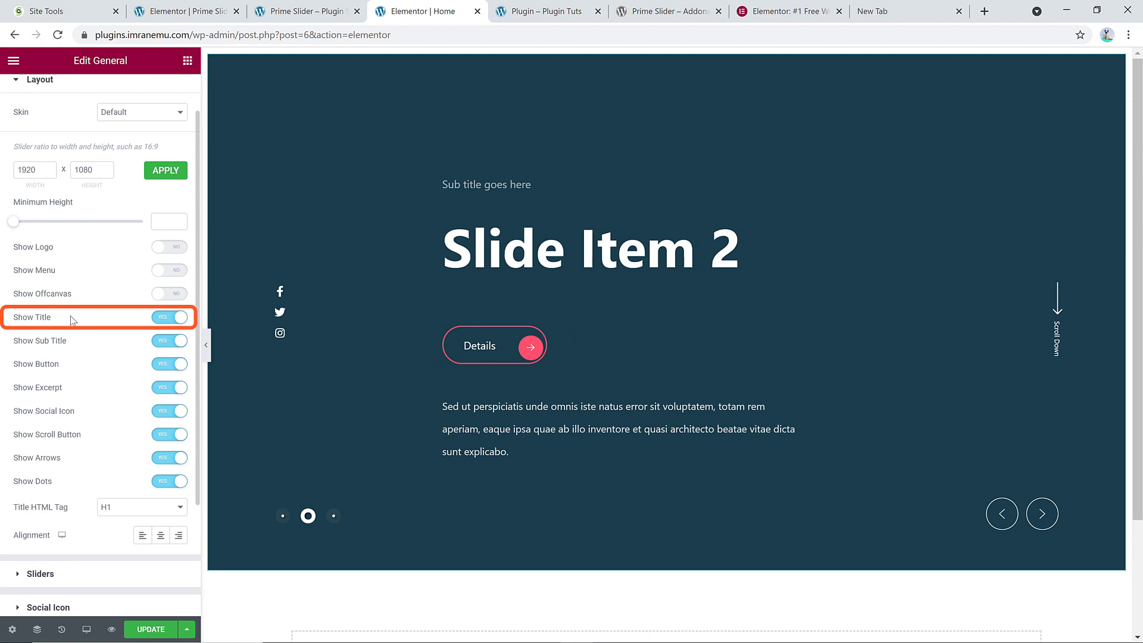
pyautogui.click(171, 317)
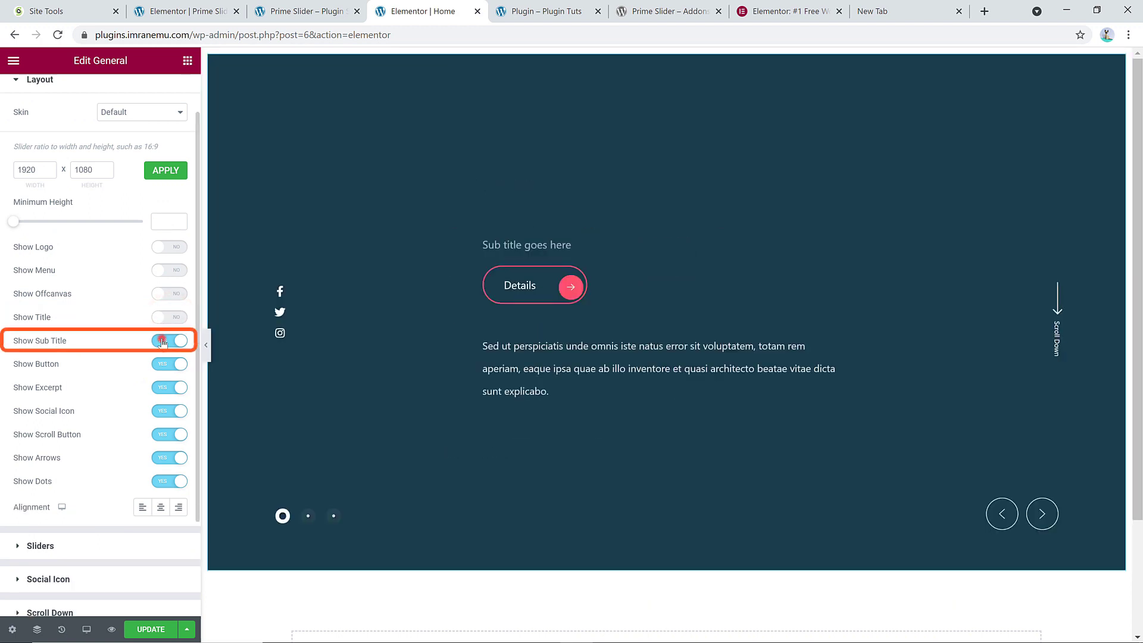
pyautogui.click(162, 341)
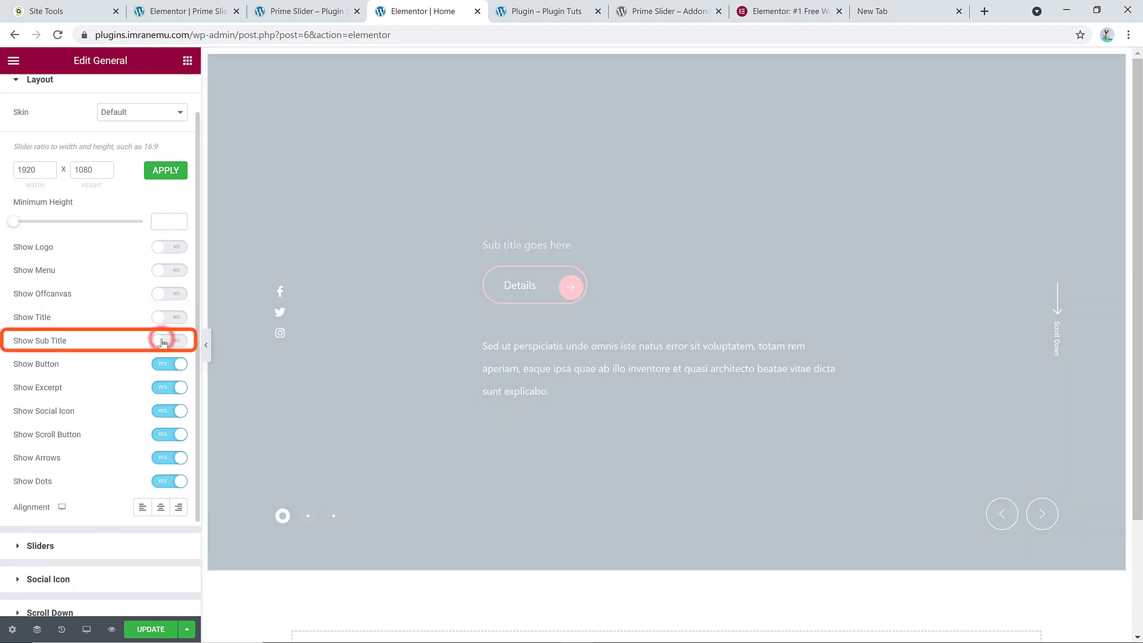
pyautogui.click(166, 365)
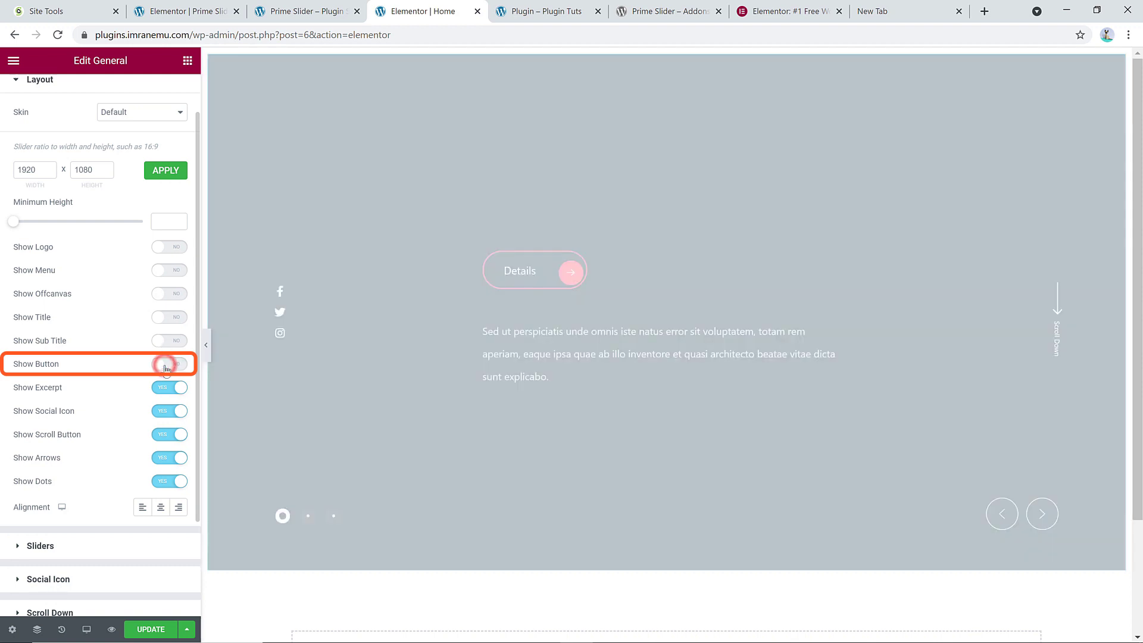
pyautogui.click(165, 388)
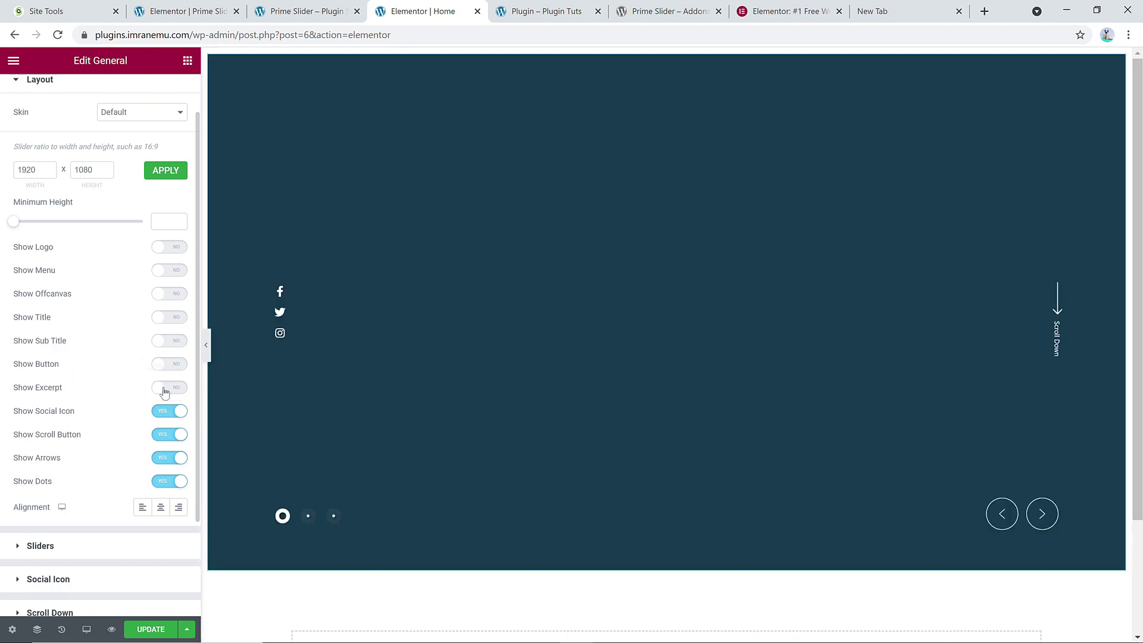
pyautogui.click(163, 387)
pyautogui.click(169, 364)
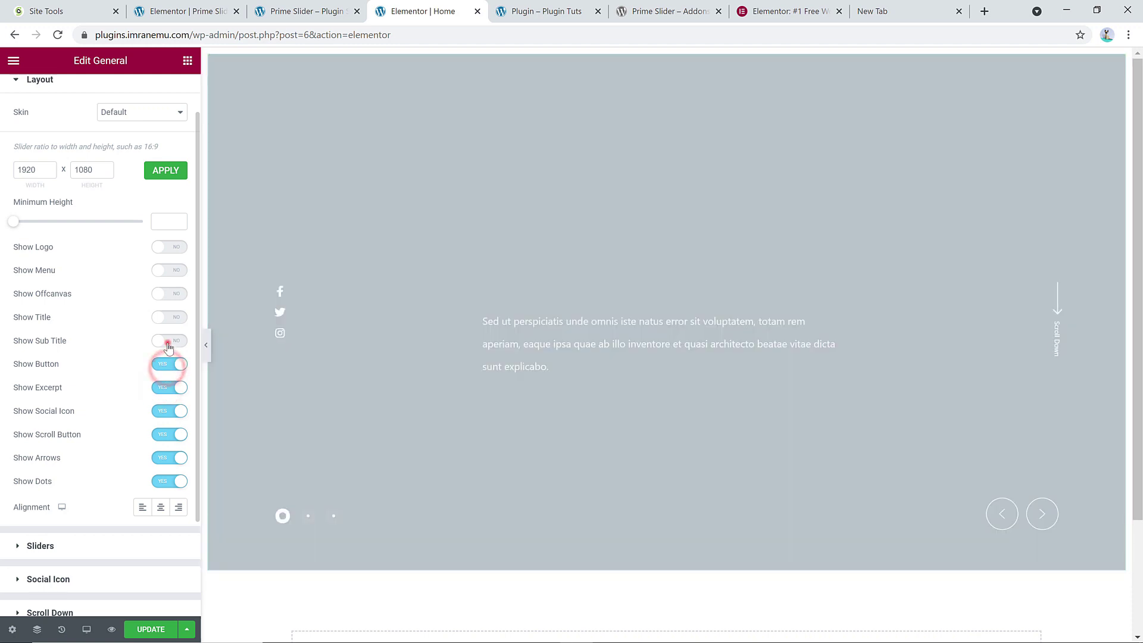
pyautogui.click(169, 341)
pyautogui.click(172, 317)
# - Switch Show Offcanvas, Show Menu and Show Logo back on
pyautogui.click(169, 294)
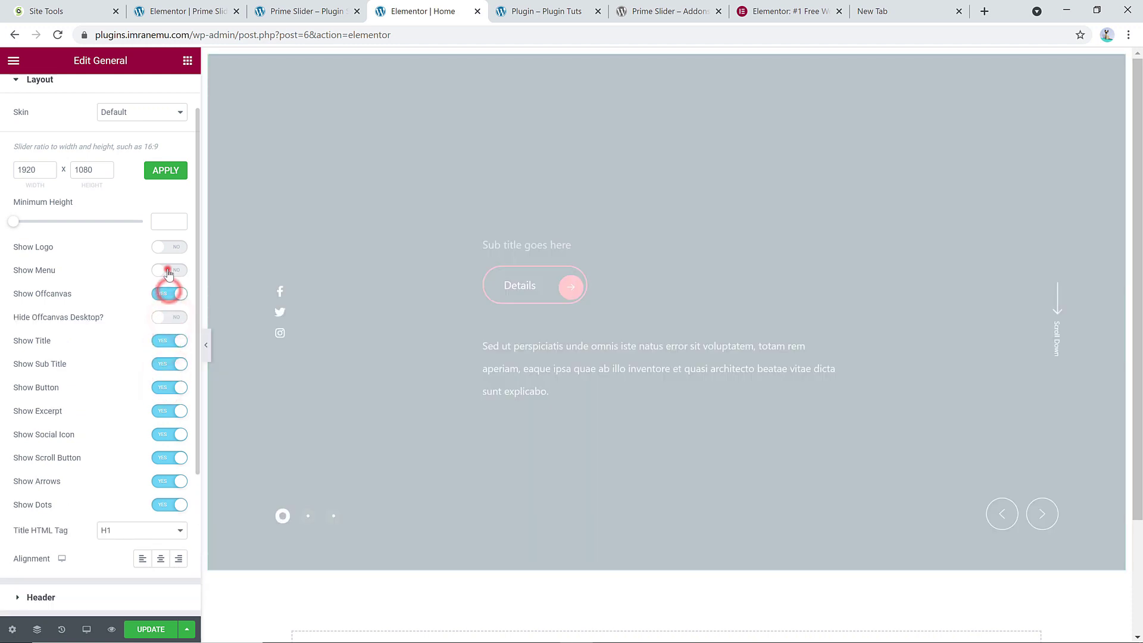
pyautogui.click(169, 270)
pyautogui.click(172, 246)
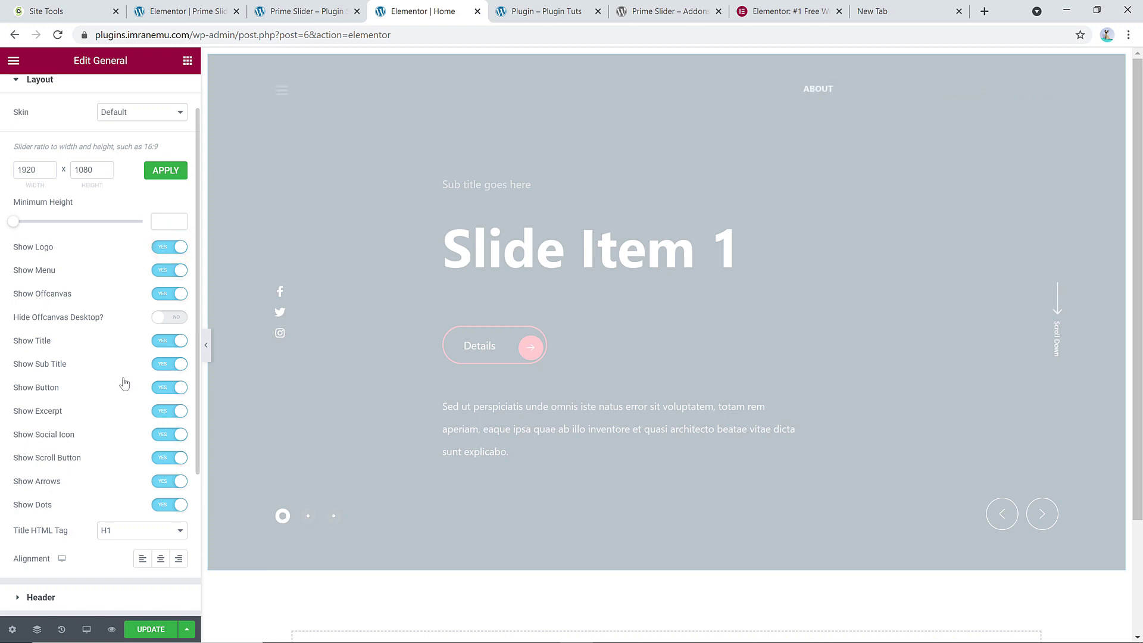
pyautogui.scroll(-3, 117, 369)
pyautogui.scroll(5, 112, 327)
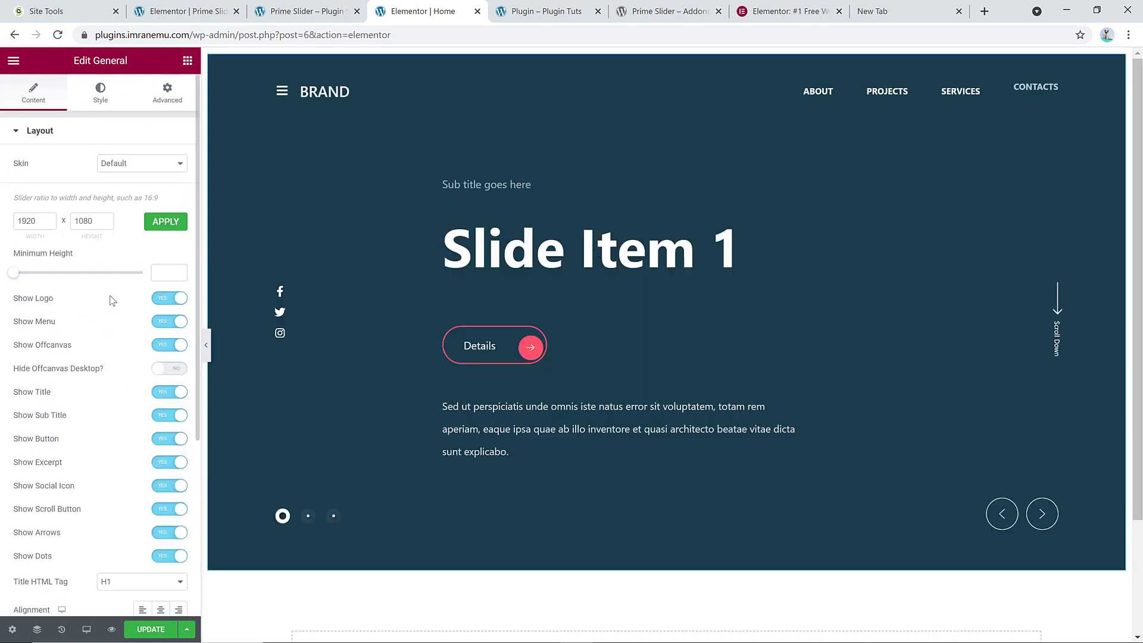
pyautogui.scroll(-4, 112, 300)
pyautogui.scroll(4, 125, 276)
# - Keep the header logo as text and enter tCode, after checking the image logo media picker
pyautogui.click(151, 132)
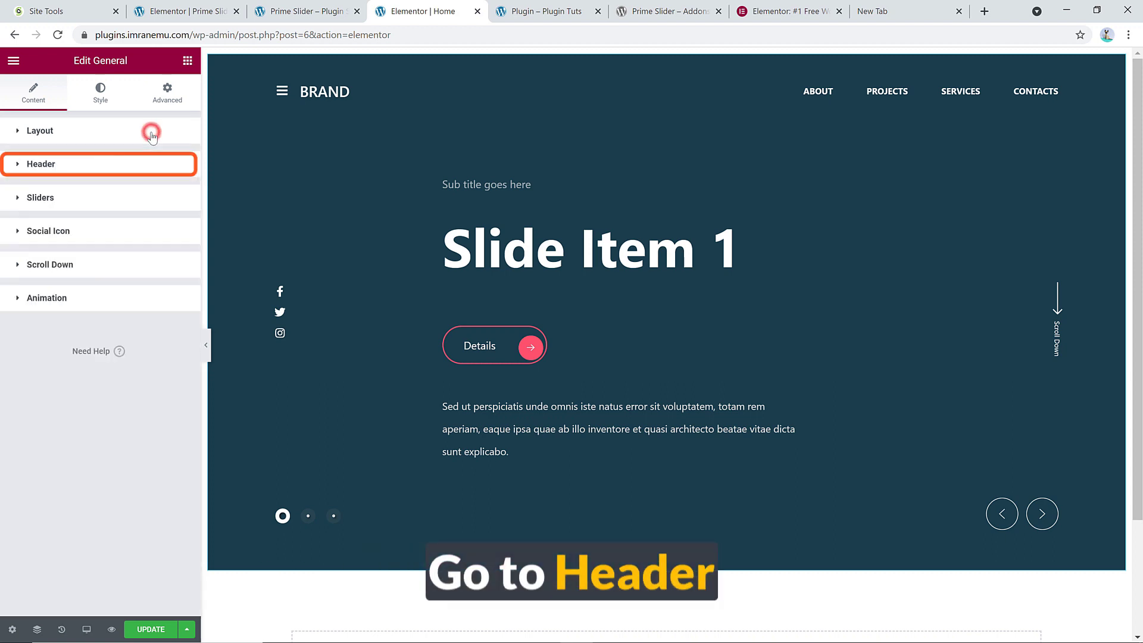
pyautogui.click(136, 164)
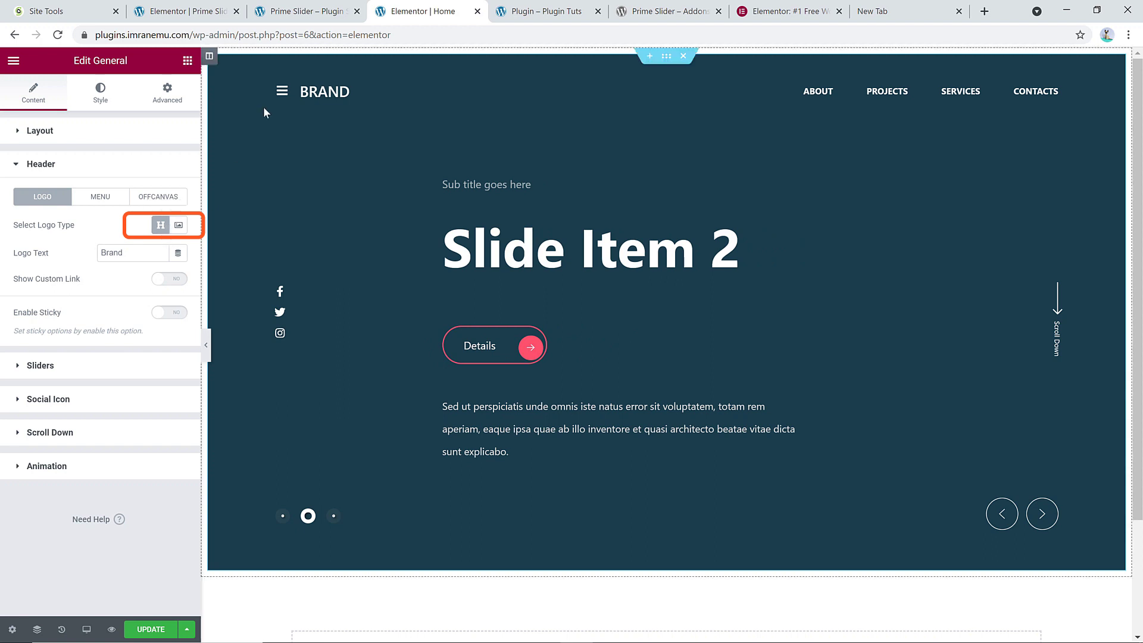
pyautogui.click(179, 226)
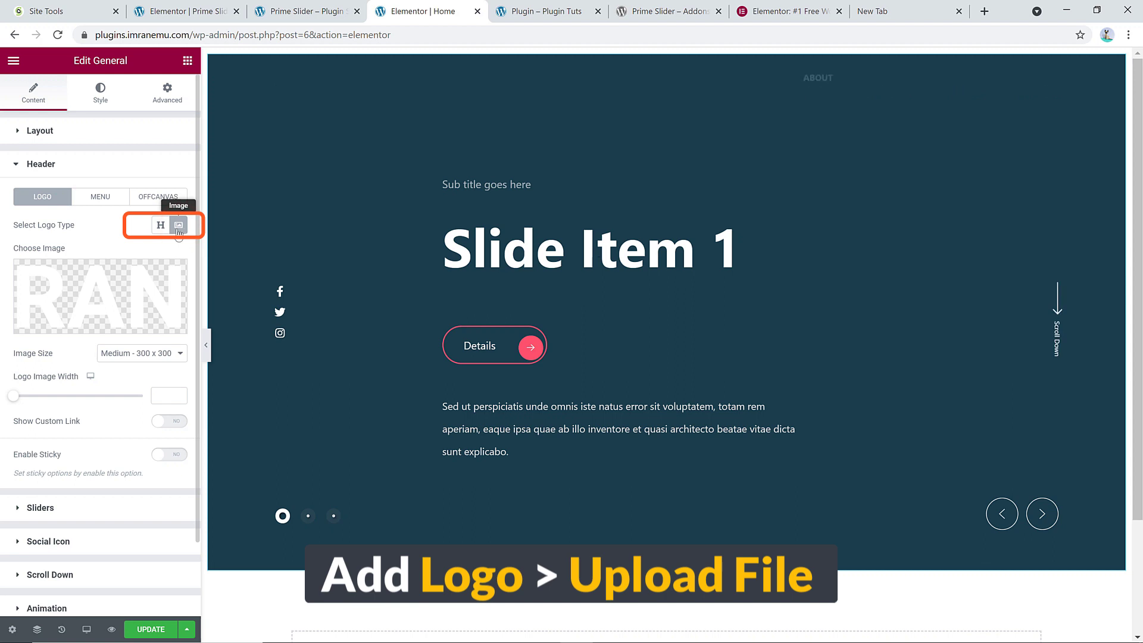
pyautogui.click(149, 292)
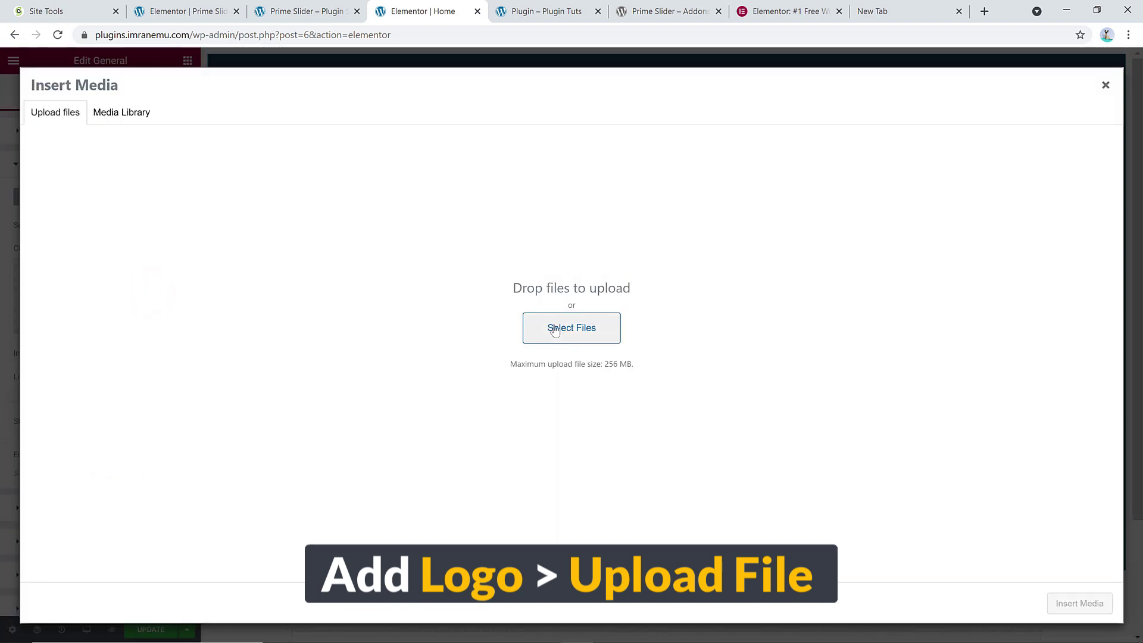
pyautogui.click(122, 112)
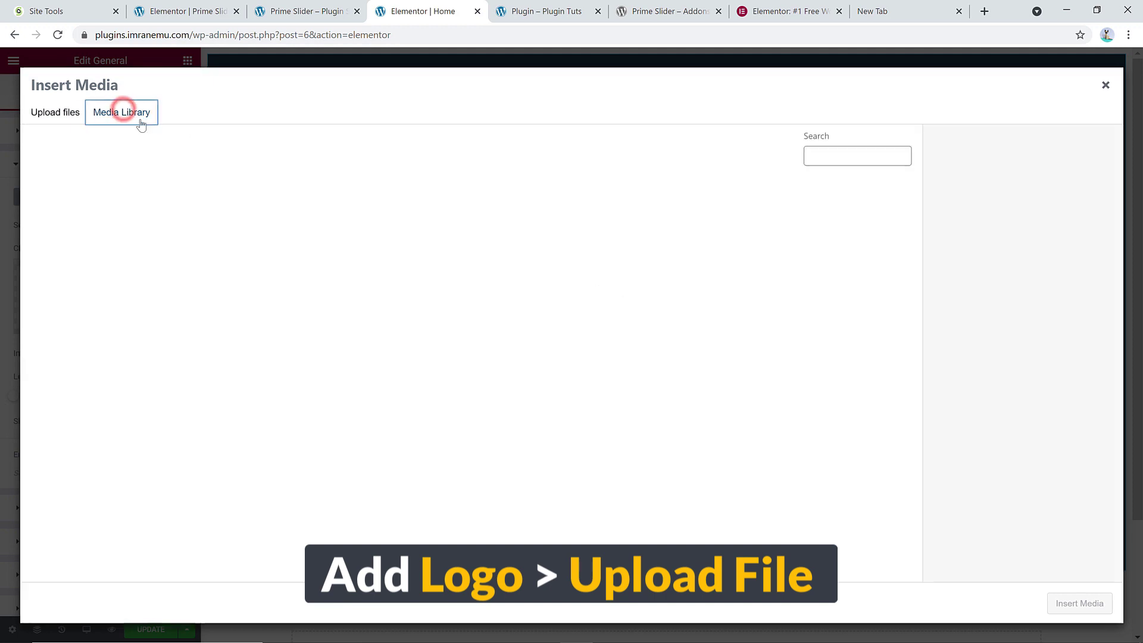
pyautogui.click(56, 112)
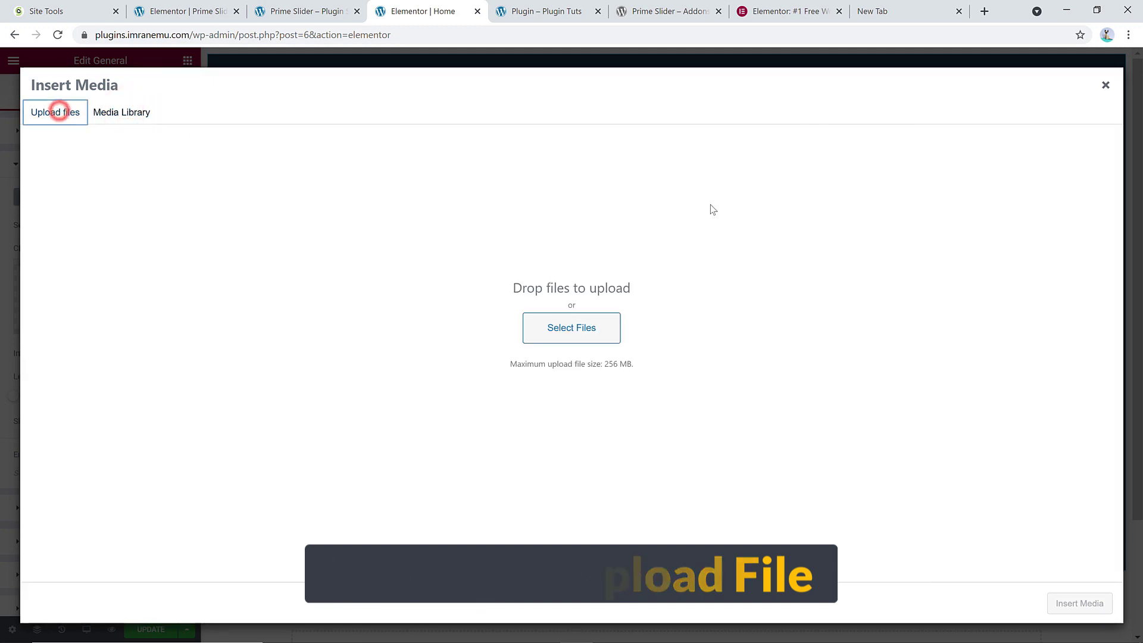
pyautogui.click(1105, 86)
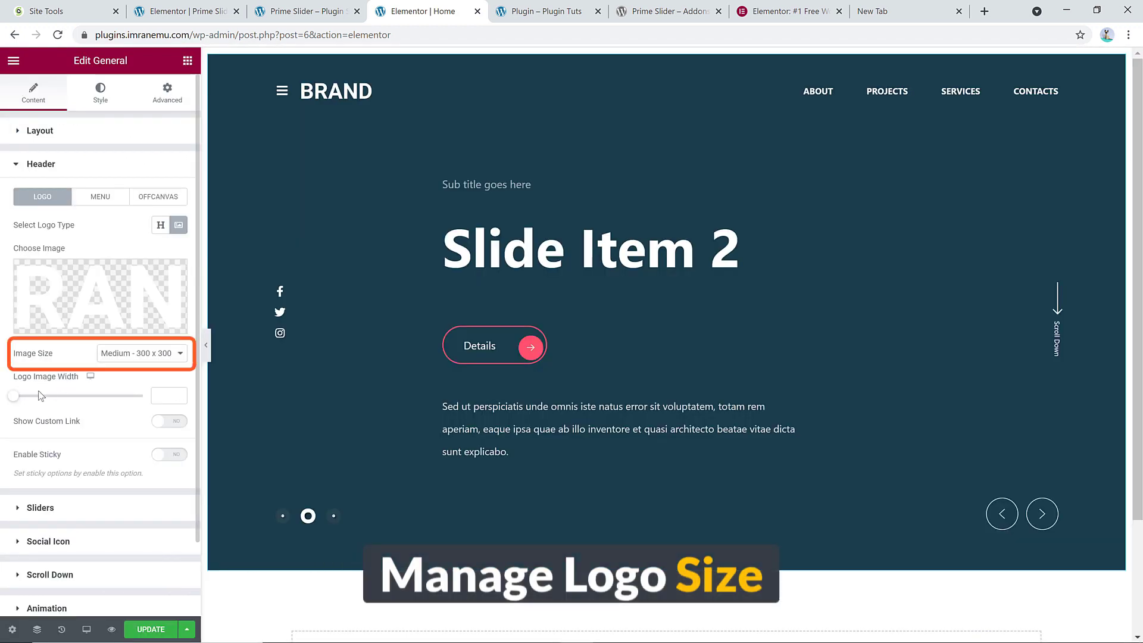
pyautogui.click(160, 224)
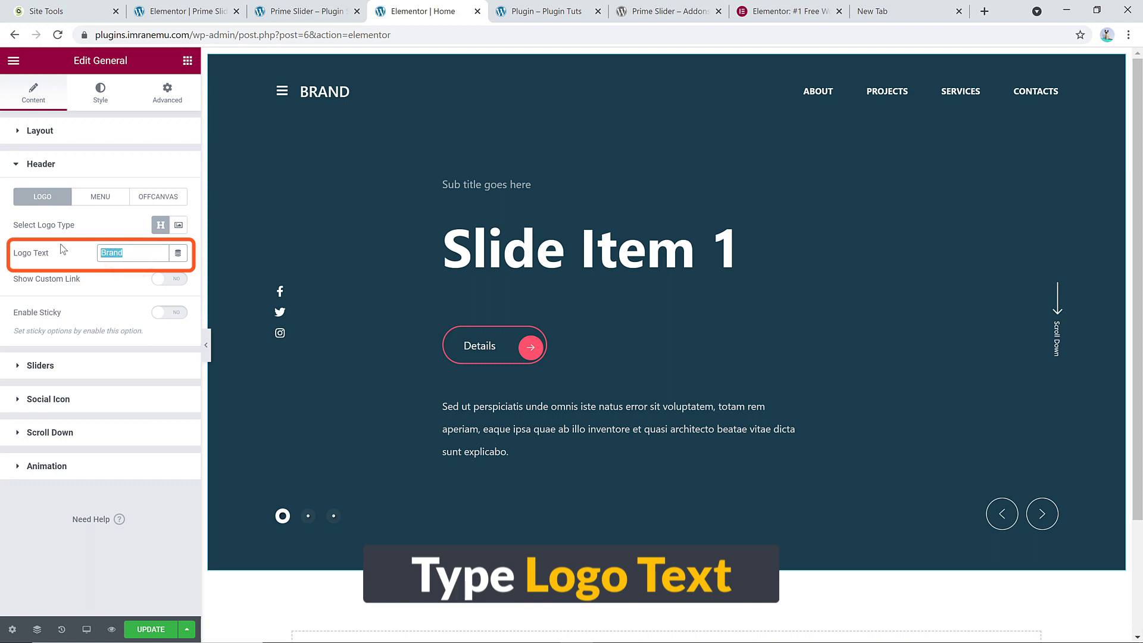
pyautogui.write('tCod')
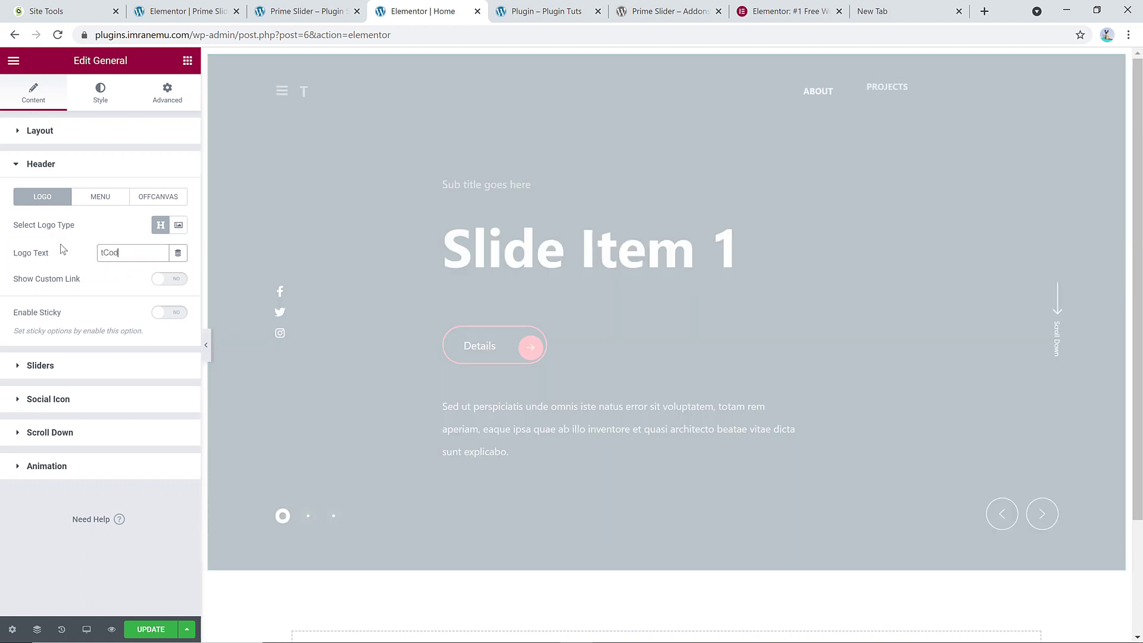
pyautogui.write('e')
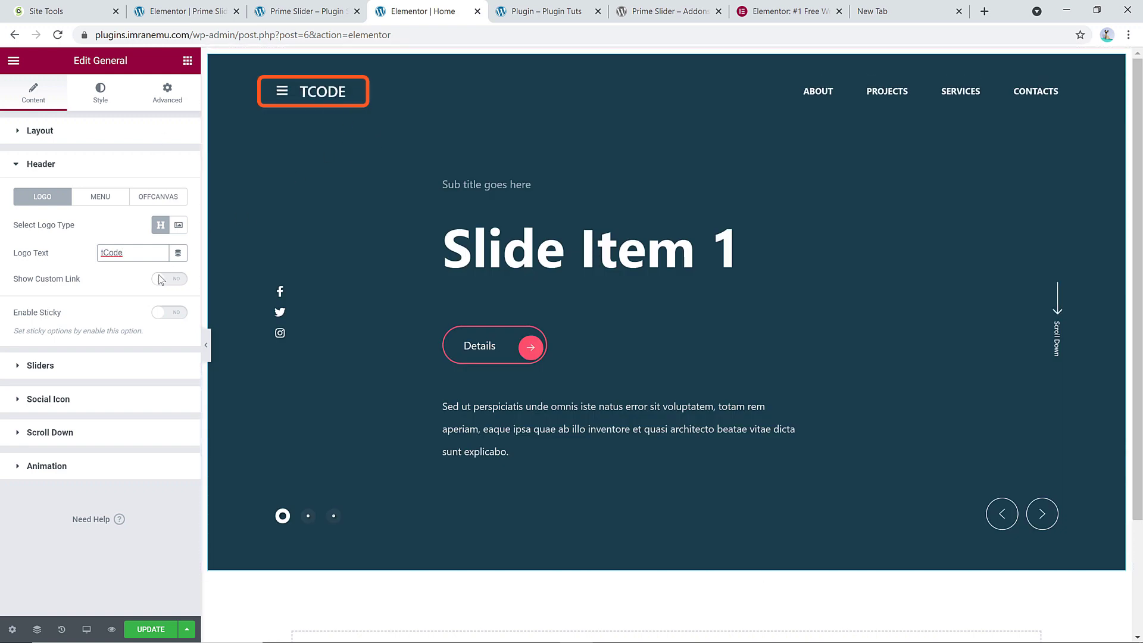
# - Leave Enable Sticky off and turn on Show Custom Link for the logo
pyautogui.click(167, 313)
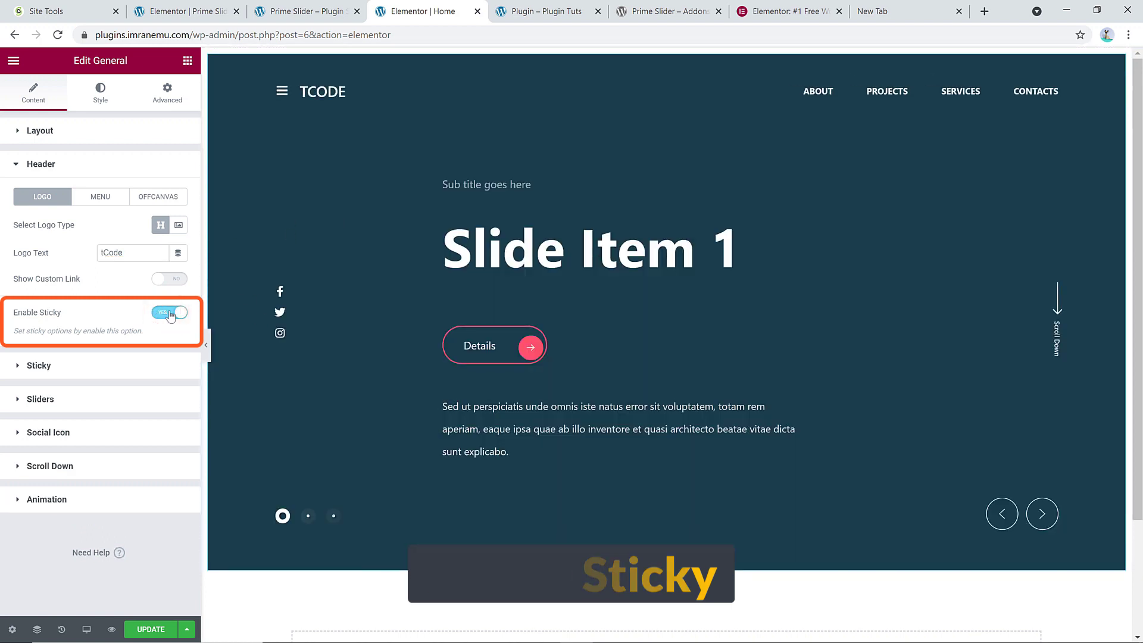
pyautogui.click(169, 313)
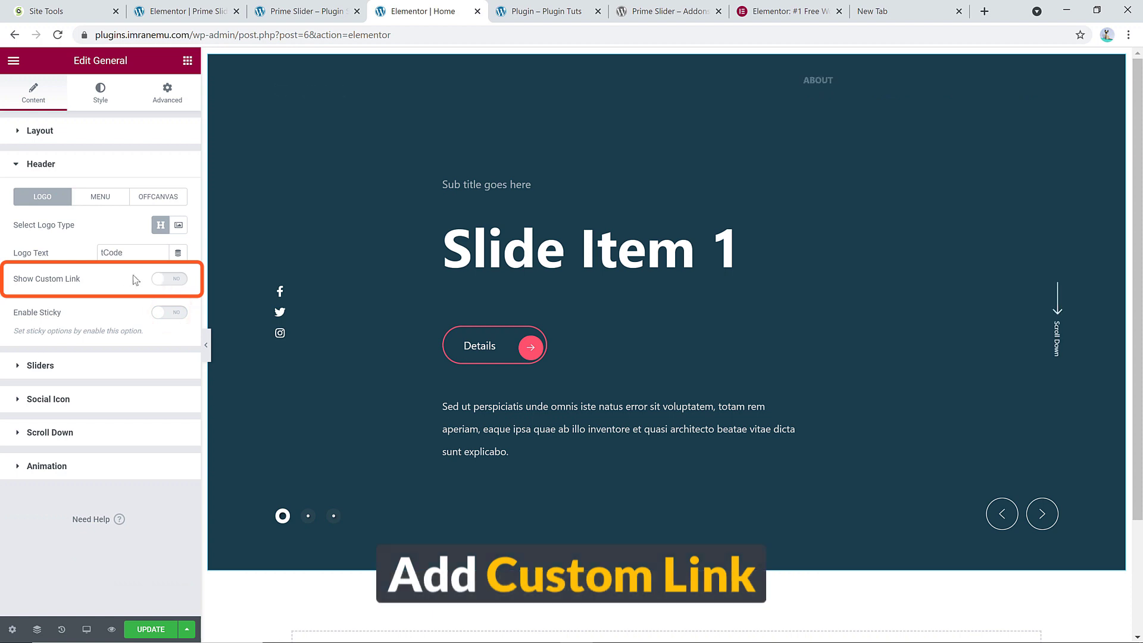
pyautogui.click(159, 280)
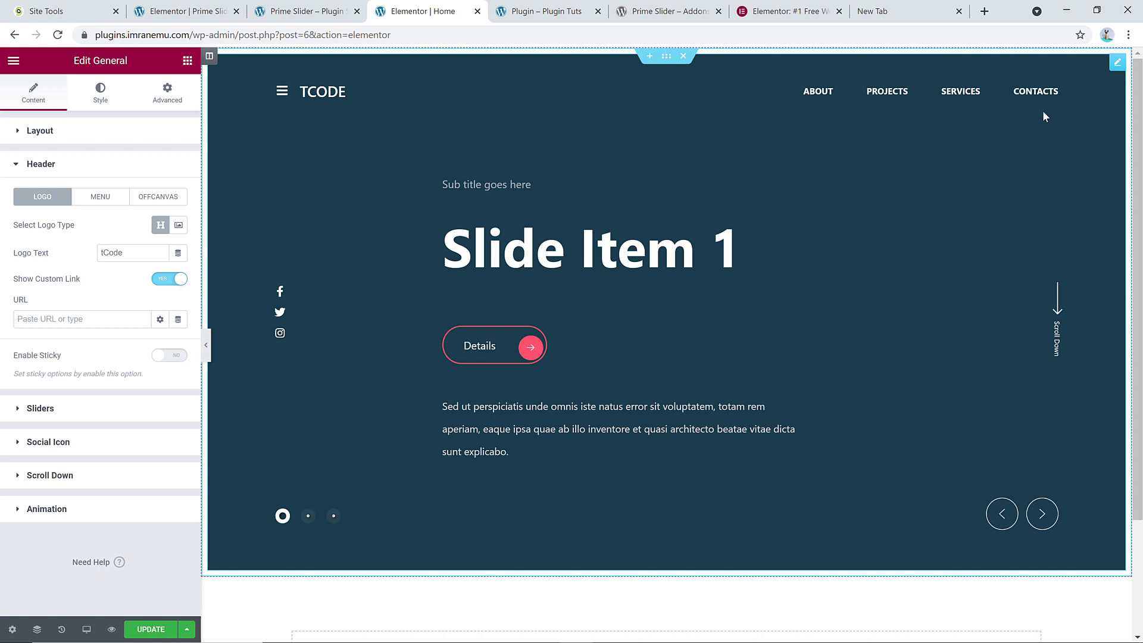
pyautogui.click(100, 196)
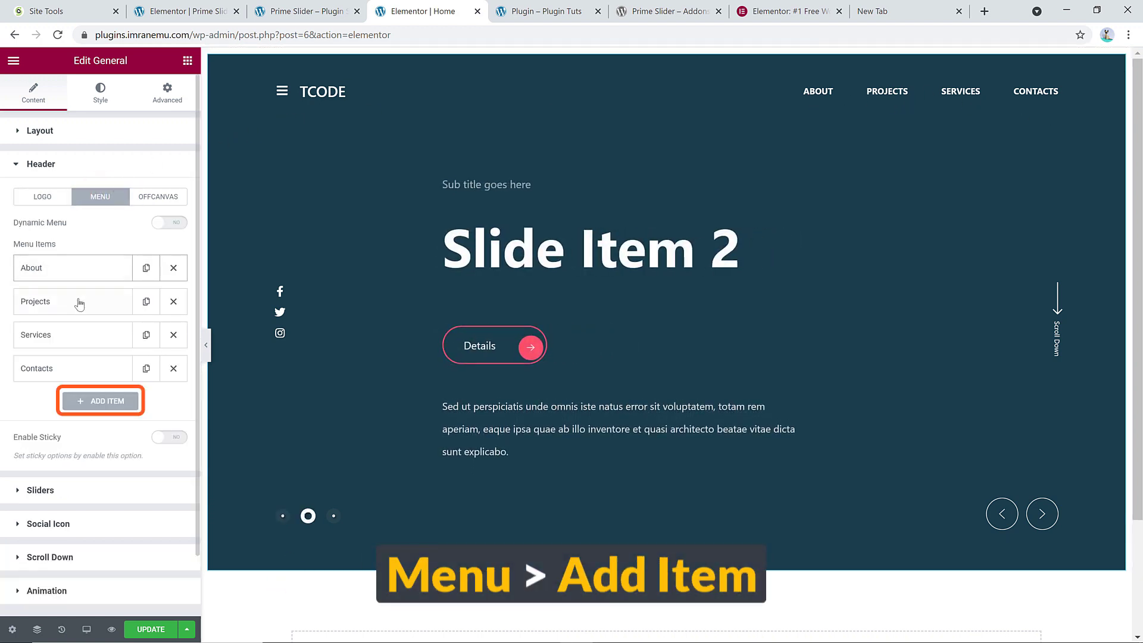
# - Add a fifth header menu item titled Products
pyautogui.click(96, 401)
pyautogui.click(80, 451)
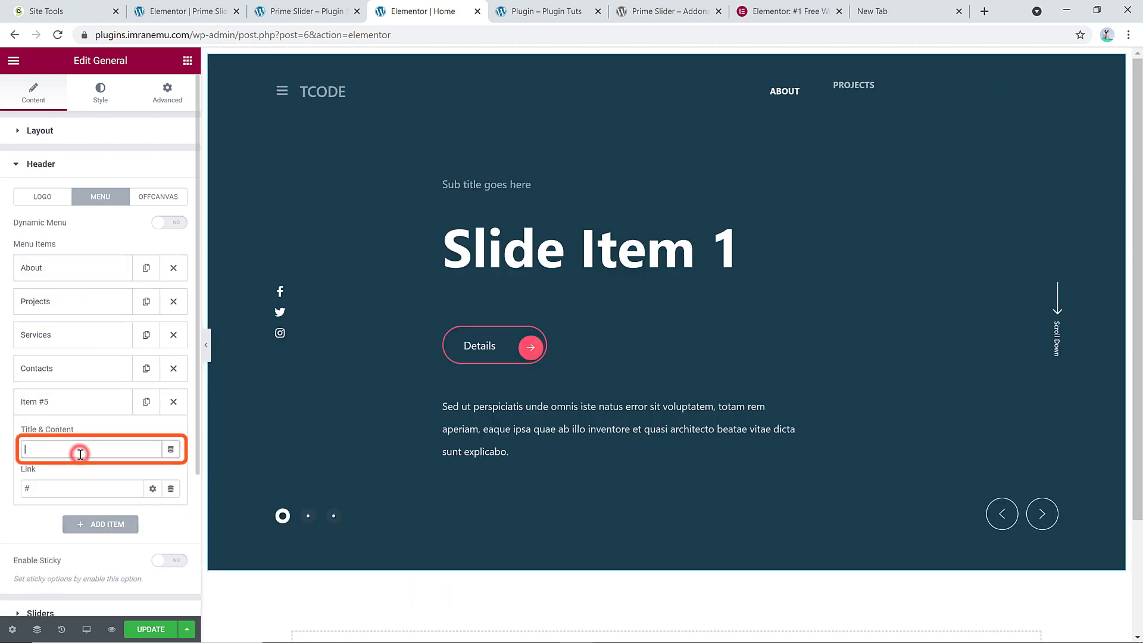
pyautogui.write('Prod')
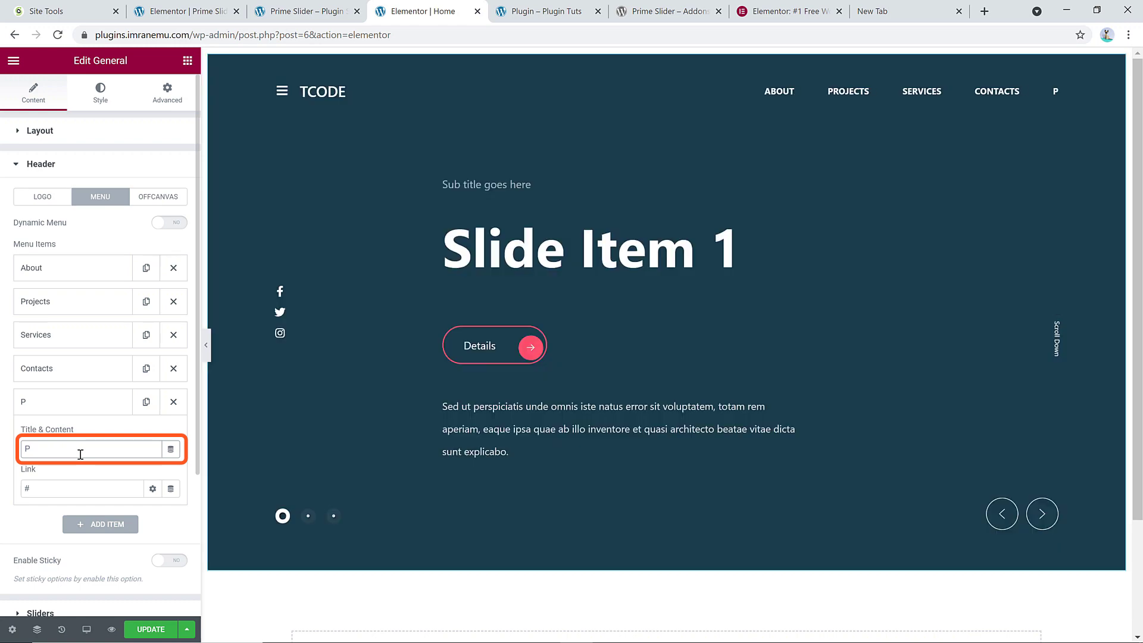
pyautogui.write('ucts')
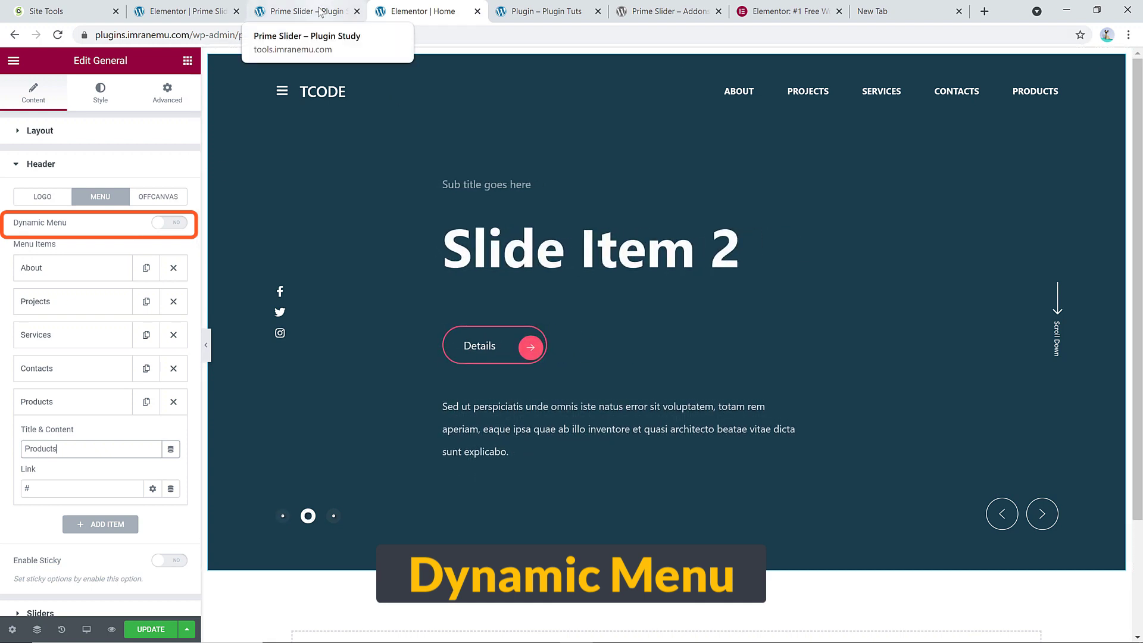
# - Compare with the live site, then switch Dynamic Menu on using Main Menu
pyautogui.click(542, 11)
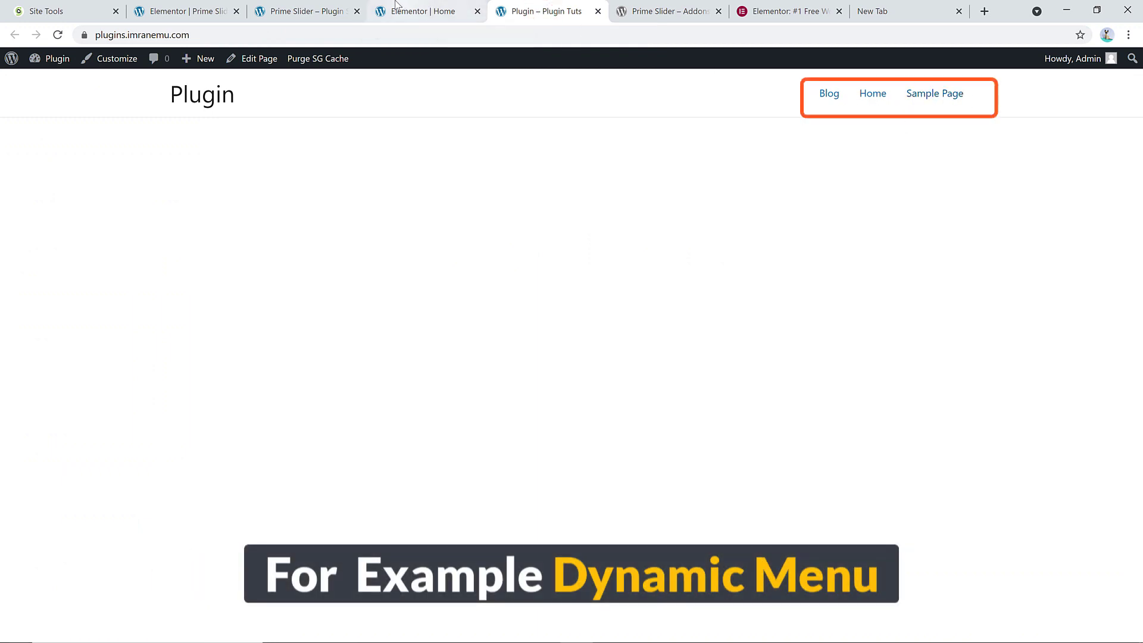
pyautogui.click(417, 11)
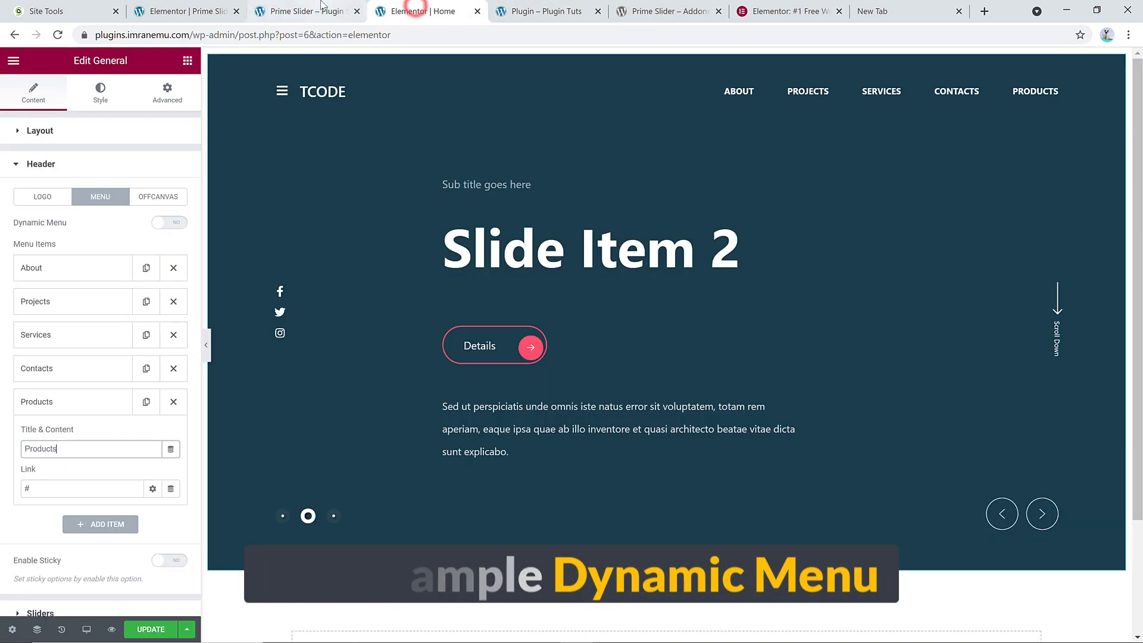
pyautogui.click(174, 223)
pyautogui.click(162, 249)
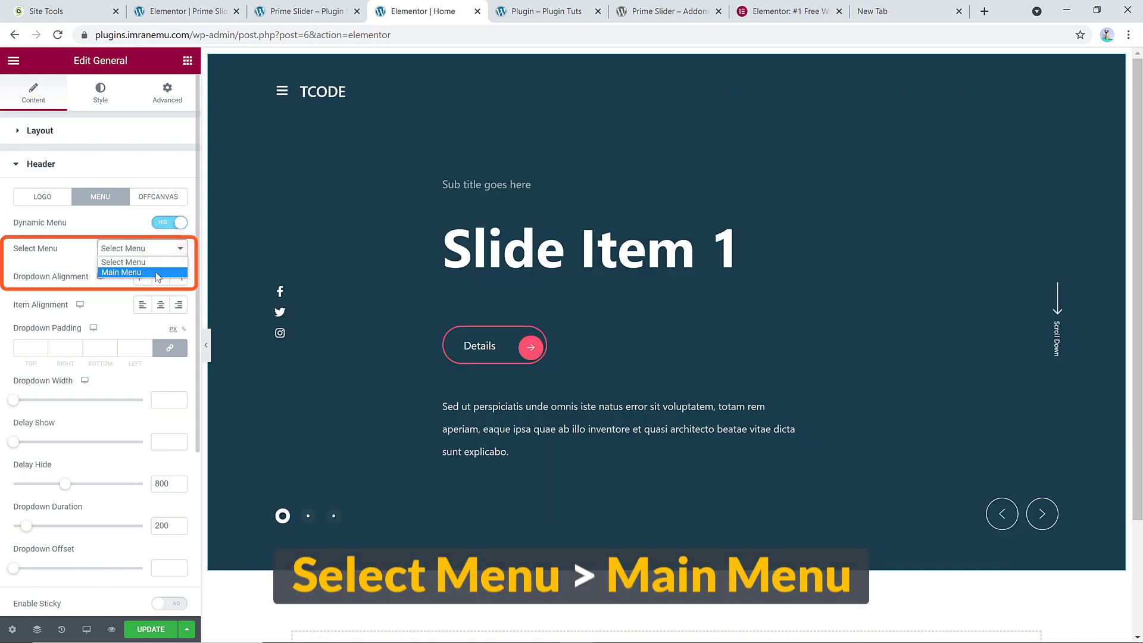
pyautogui.click(156, 274)
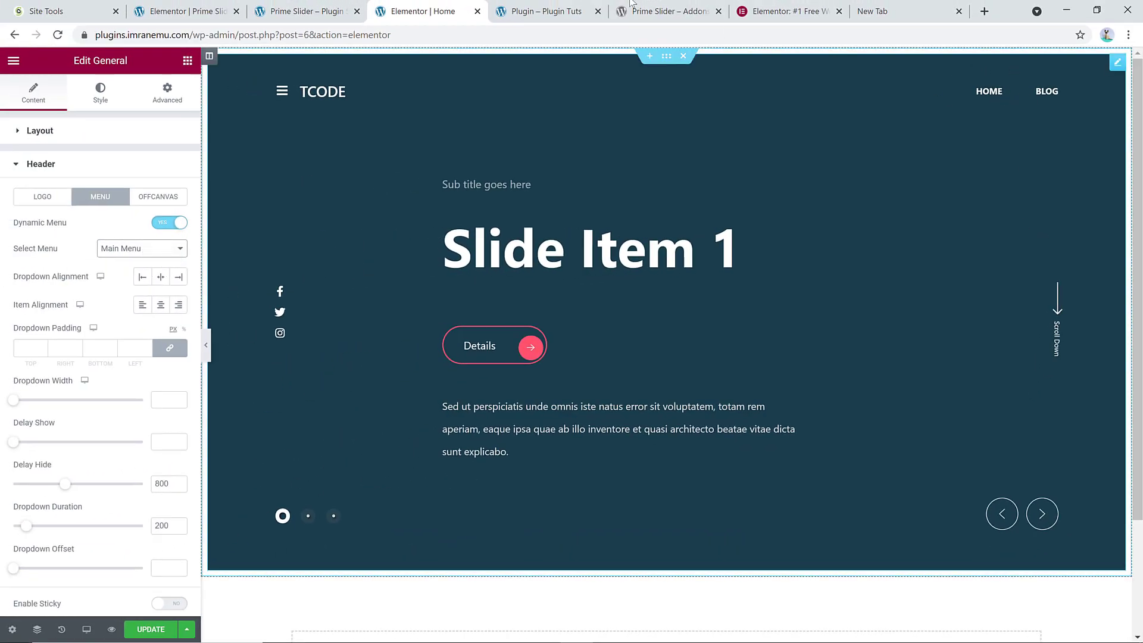
pyautogui.click(536, 11)
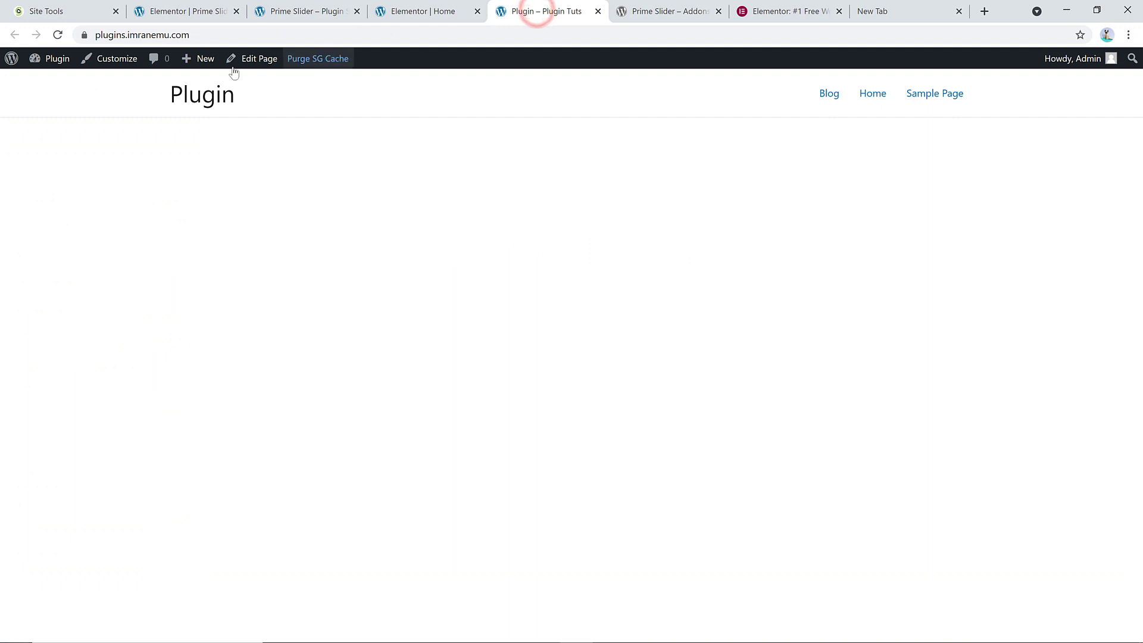
# - Review Main Menu's Home and Blog items under Appearance > Menus, then return to Elementor
pyautogui.moveTo(55, 64)
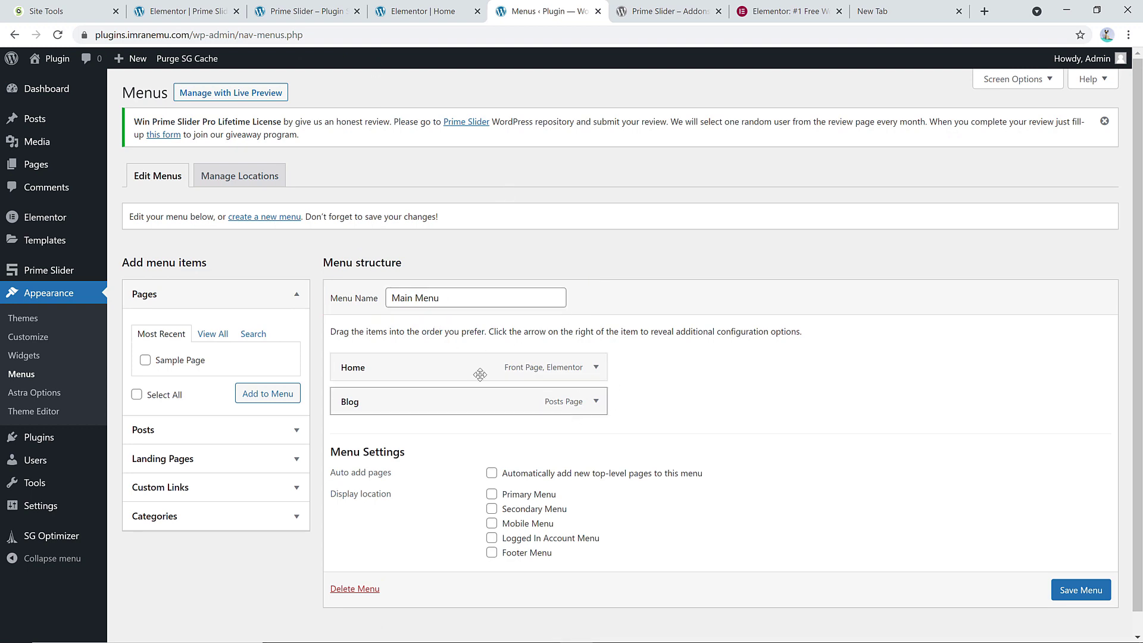
pyautogui.click(426, 14)
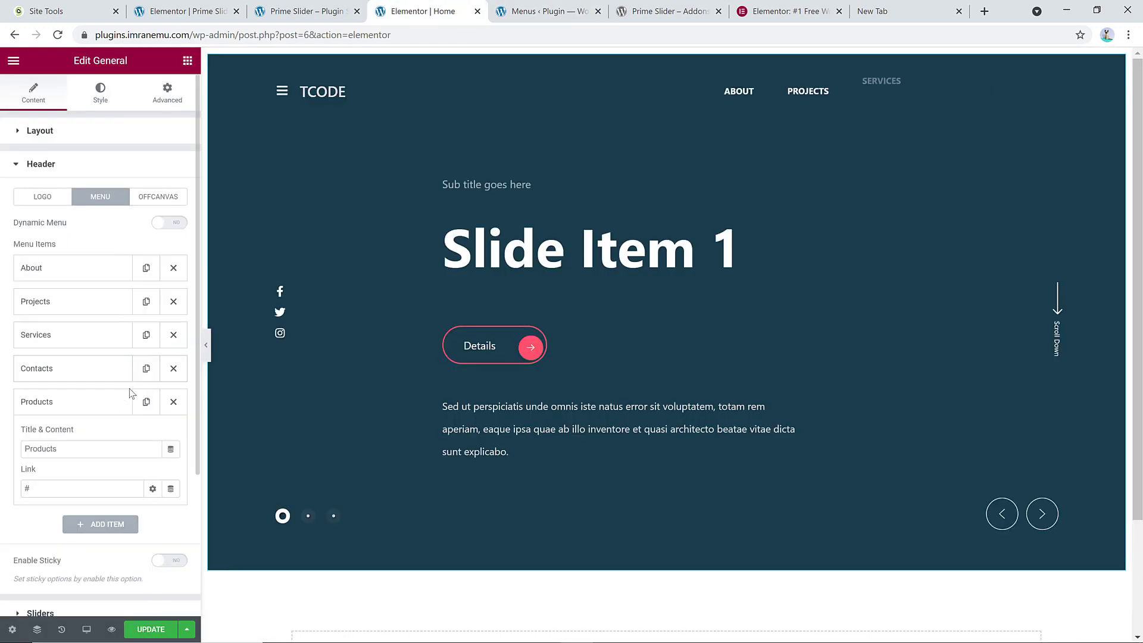
# - Open and close the empty offcanvas panel from the hamburger icon, then collapse Header
pyautogui.click(103, 403)
pyautogui.click(159, 196)
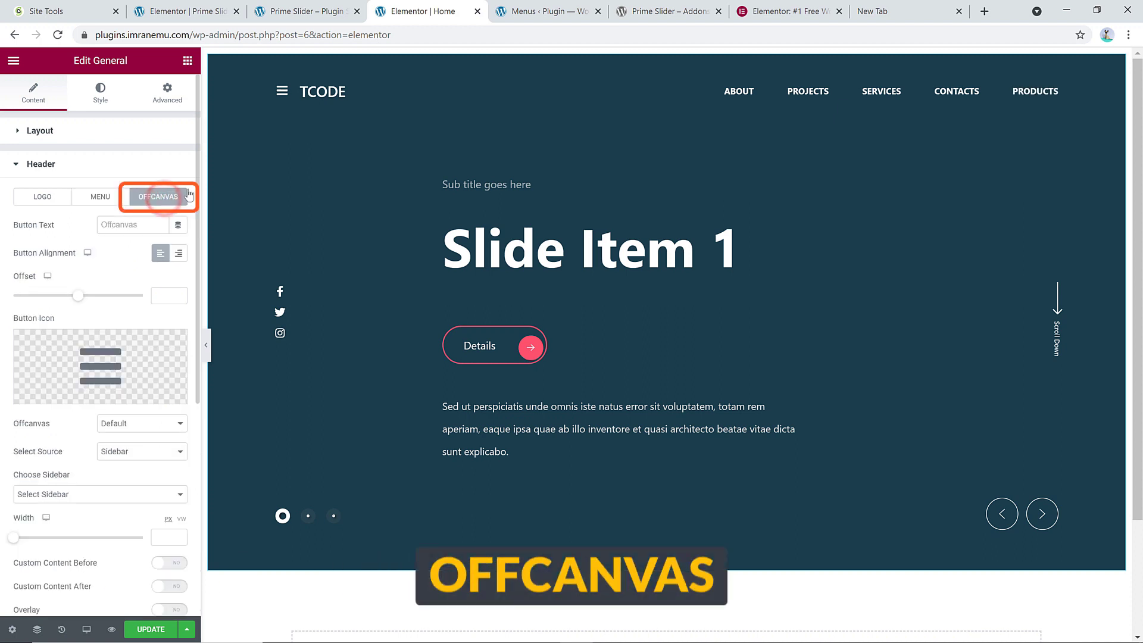
pyautogui.click(288, 100)
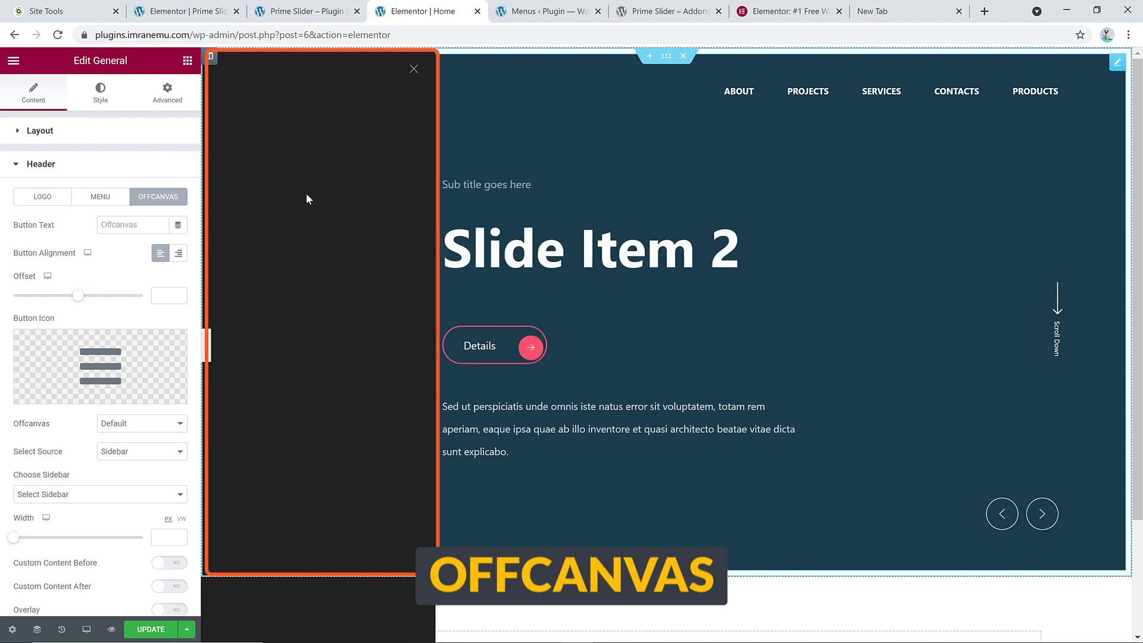
pyautogui.click(414, 69)
pyautogui.scroll(-5, 126, 253)
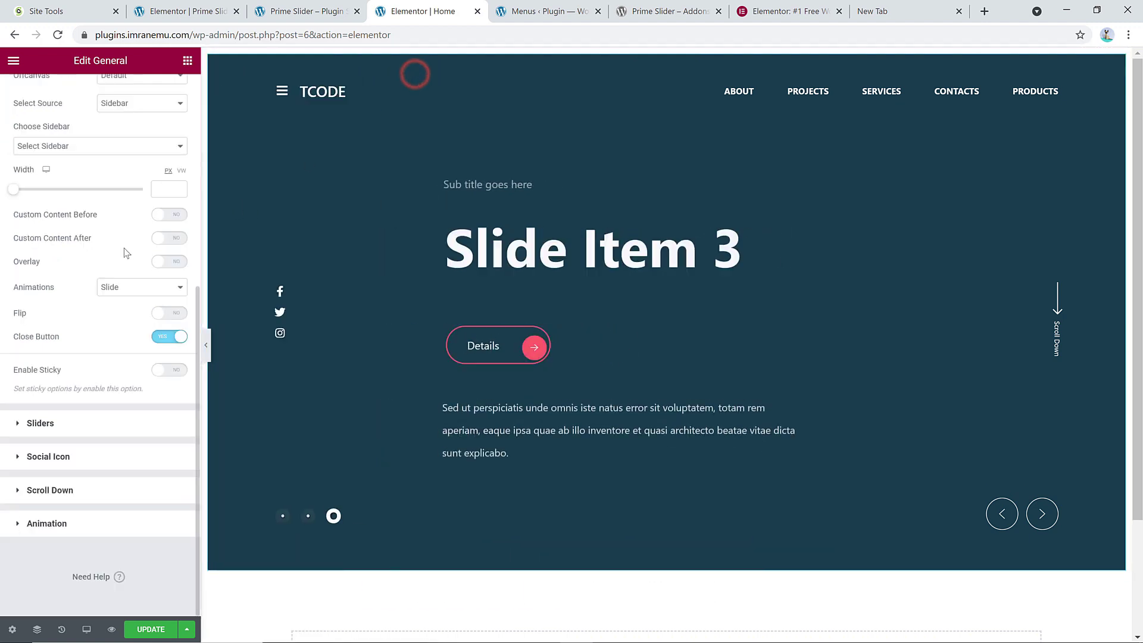
pyautogui.scroll(5, 126, 253)
pyautogui.click(80, 174)
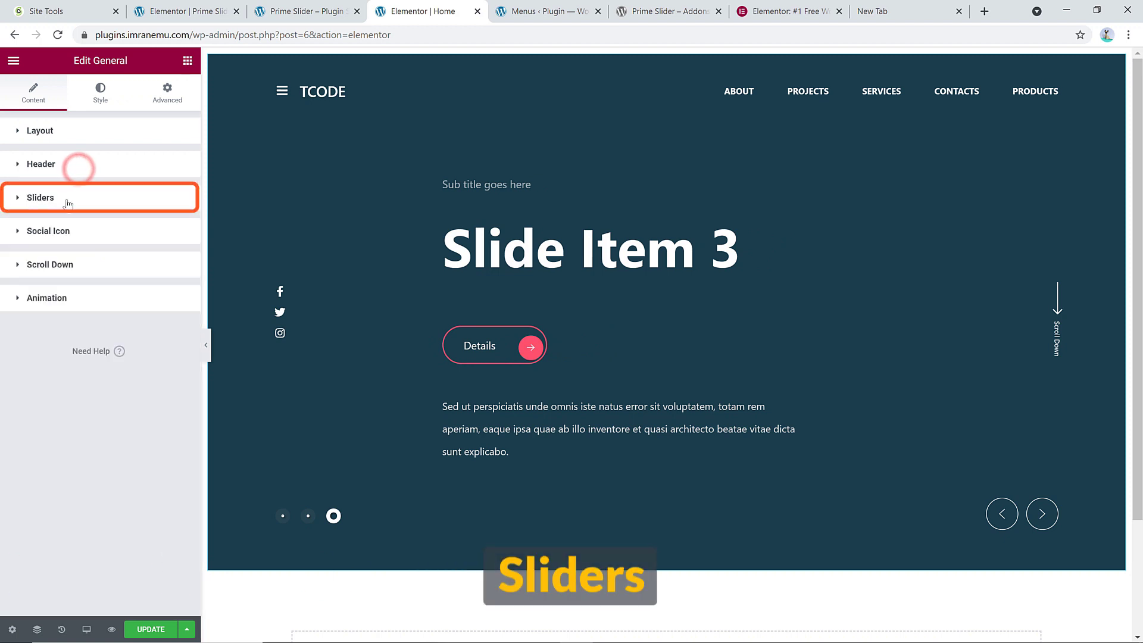
# - Retitle Slide Item 1 'Build Modern Website' and change its button text from Details to 'Free Download'
pyautogui.click(68, 201)
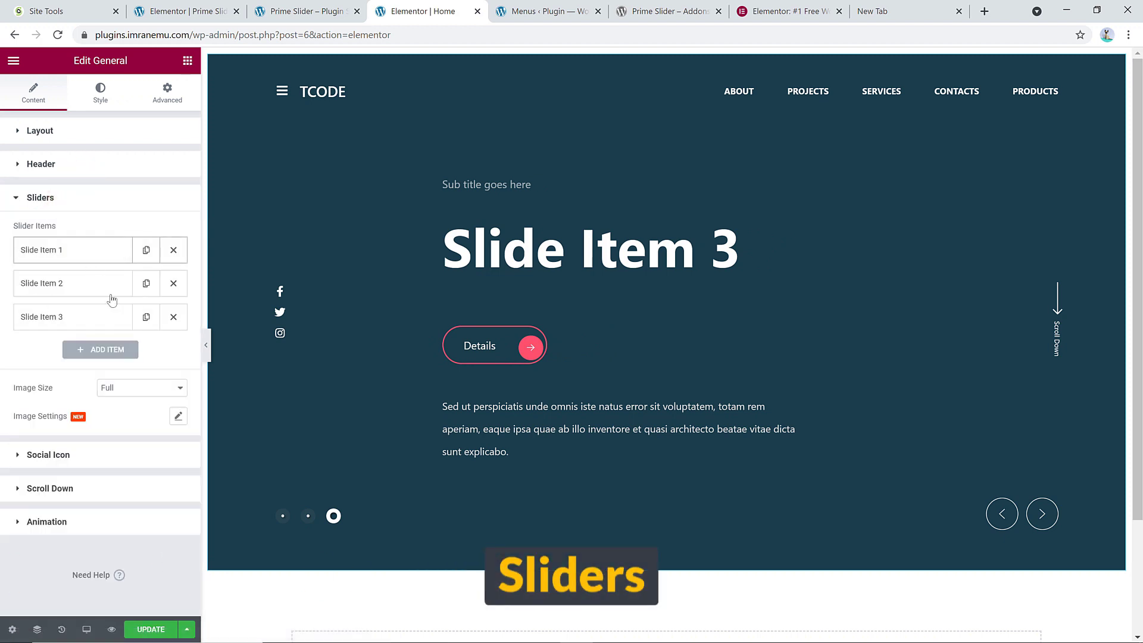
pyautogui.click(66, 251)
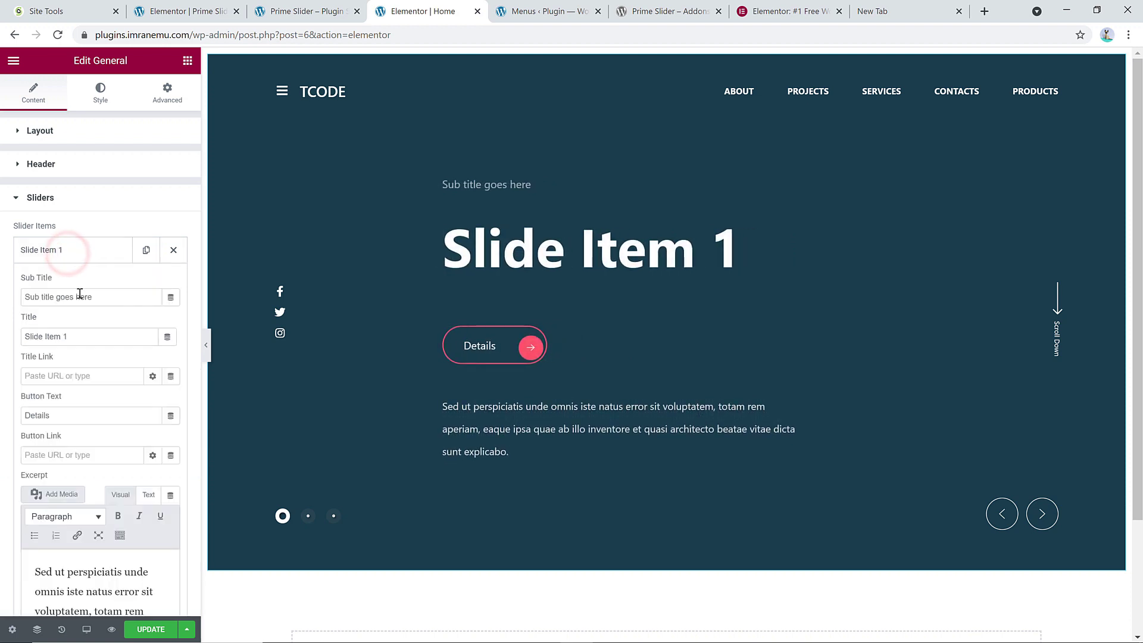
pyautogui.tripleClick(79, 337)
pyautogui.write('Build Modern We')
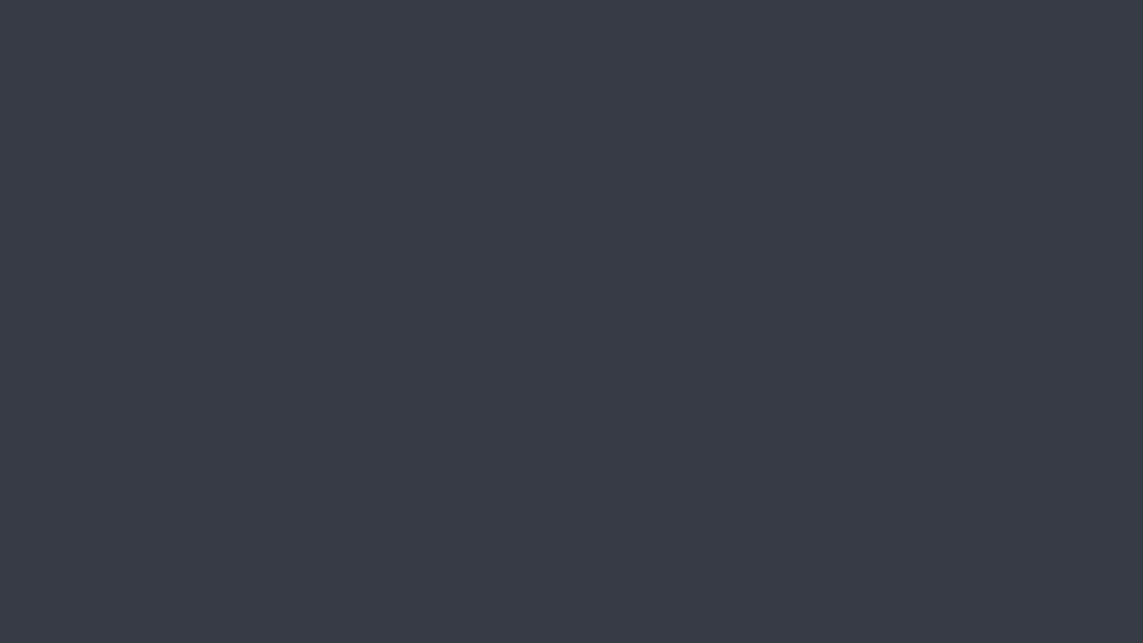
pyautogui.write('bsite')
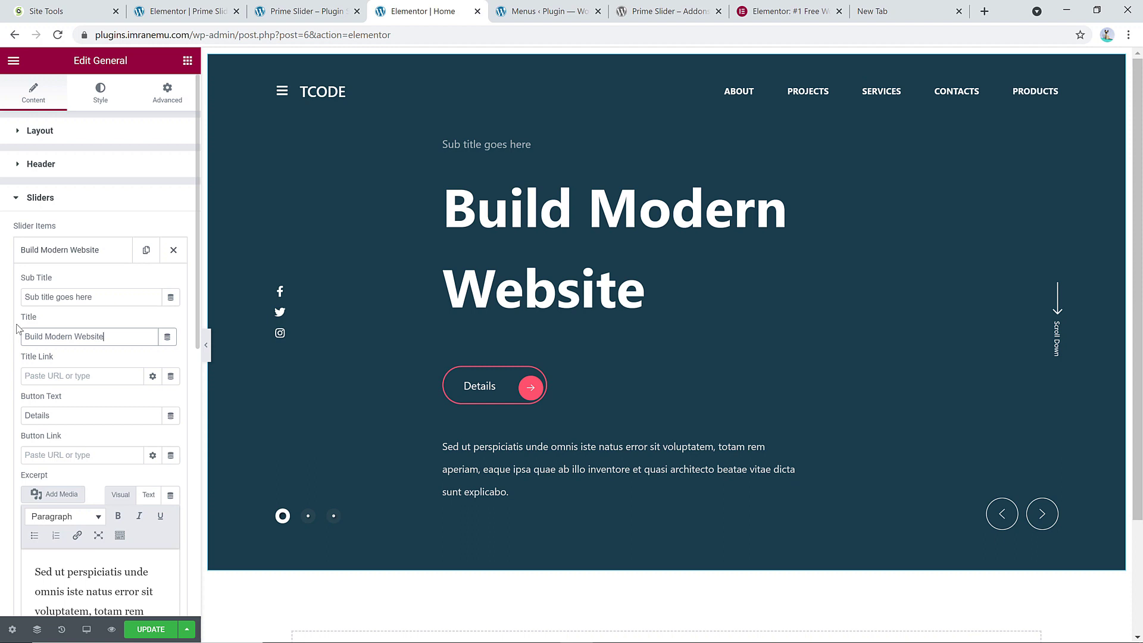
pyautogui.click(61, 375)
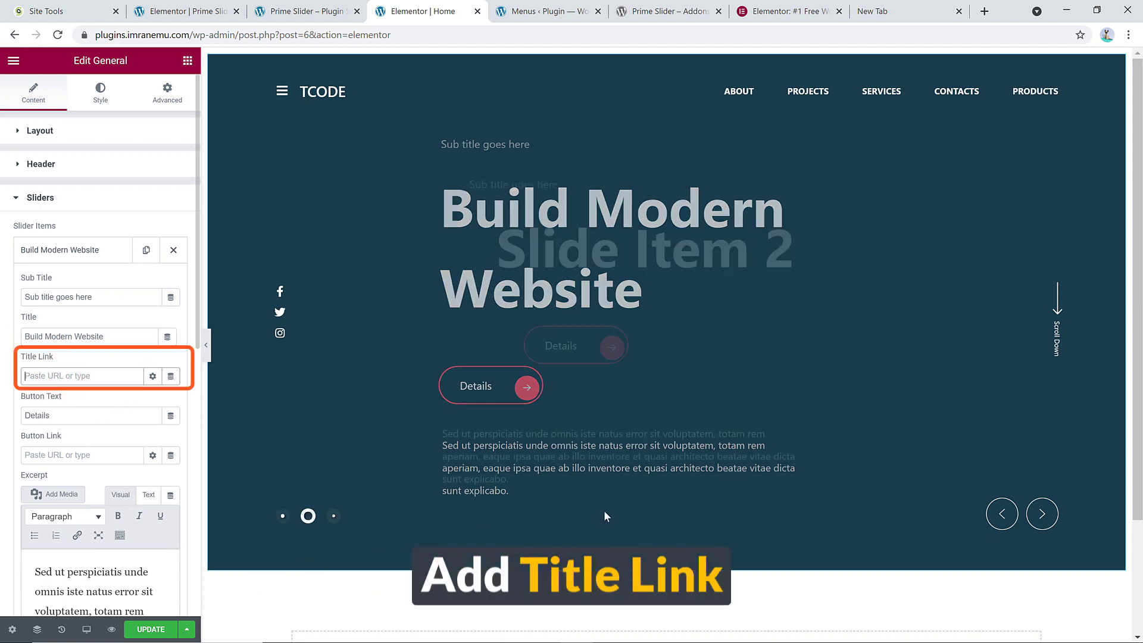
pyautogui.doubleClick(89, 413)
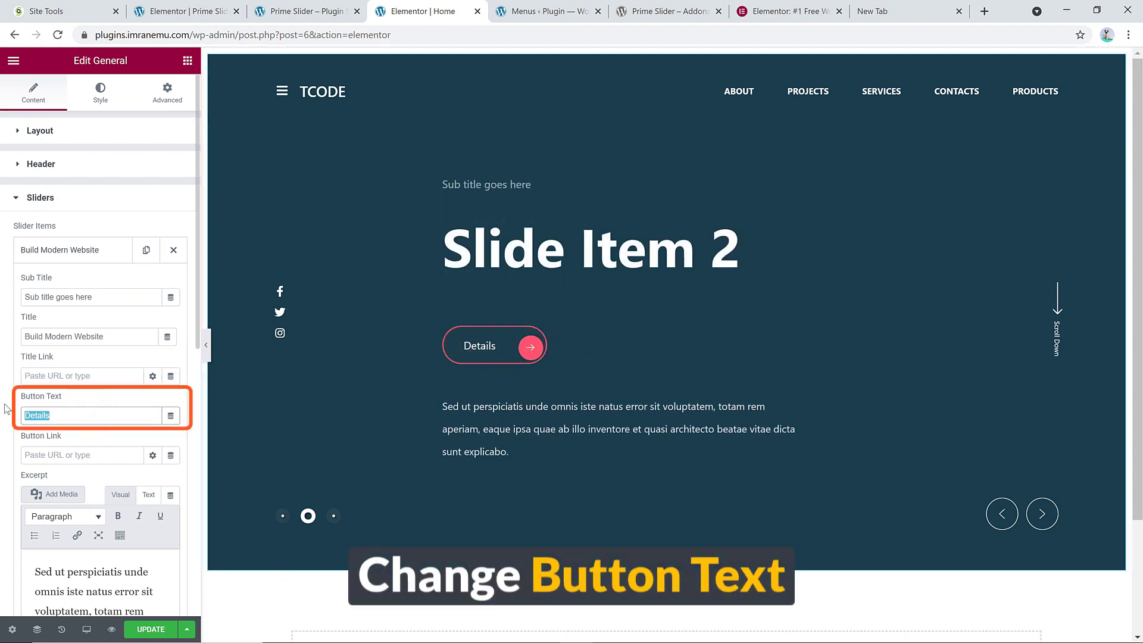
pyautogui.write('Free Do')
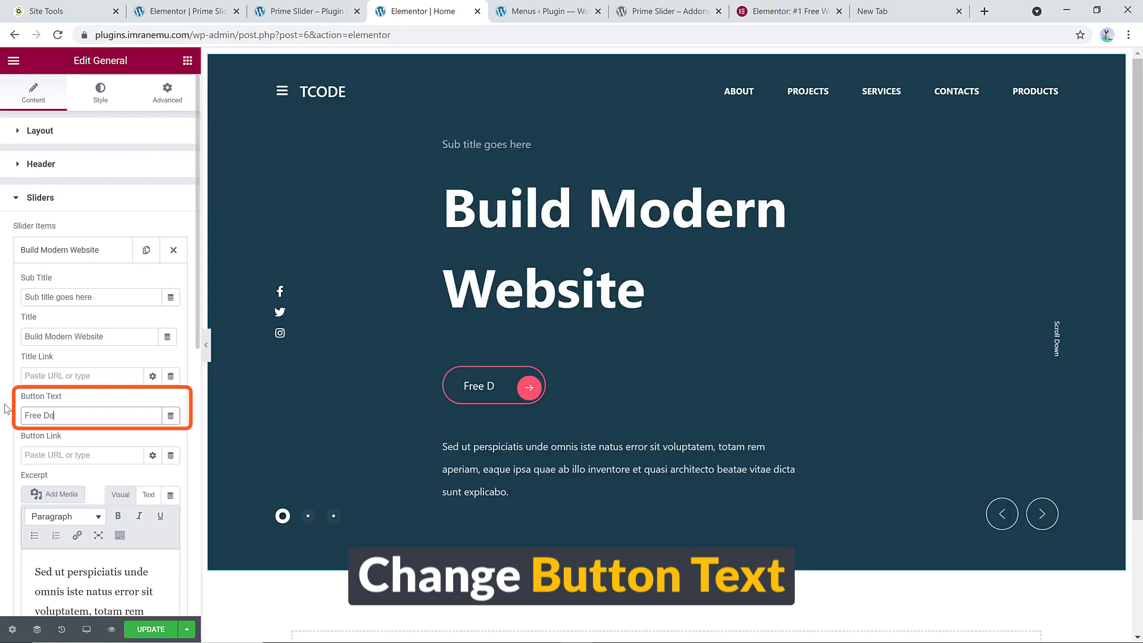
pyautogui.write('wnload')
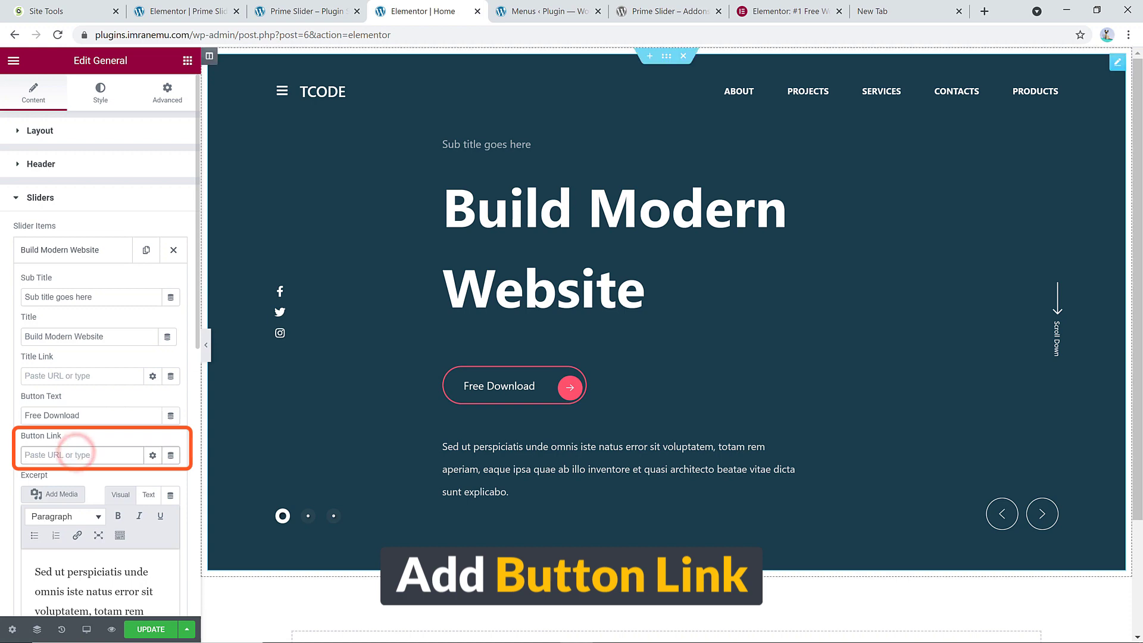
pyautogui.click(805, 11)
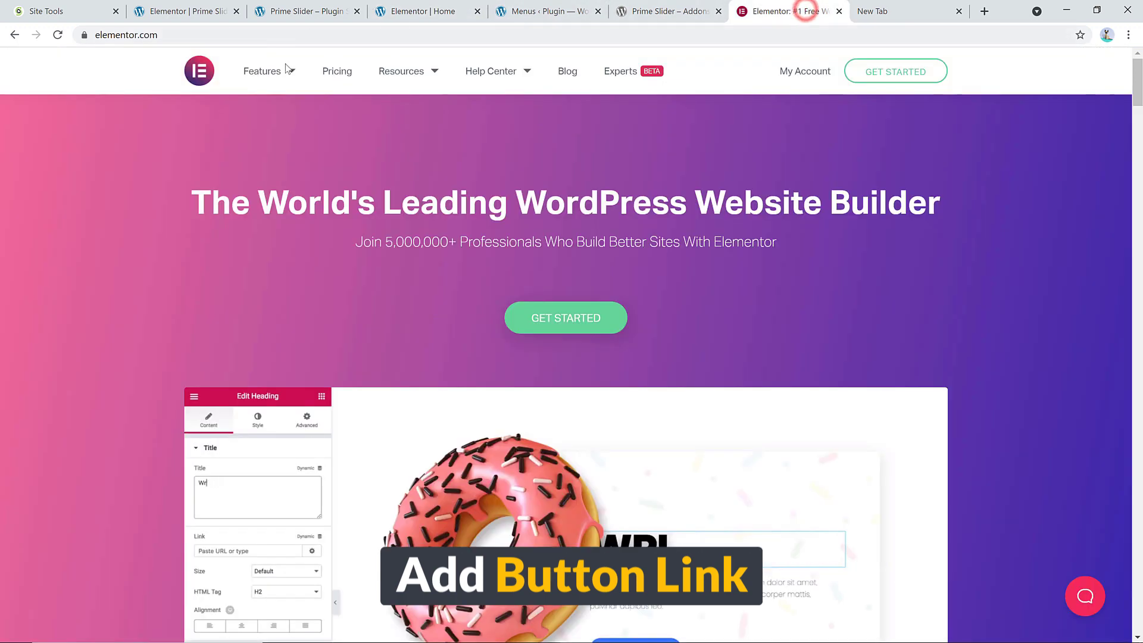
pyautogui.click(140, 35)
pyautogui.hotkey('ctrl', 'c')
pyautogui.click(329, 6)
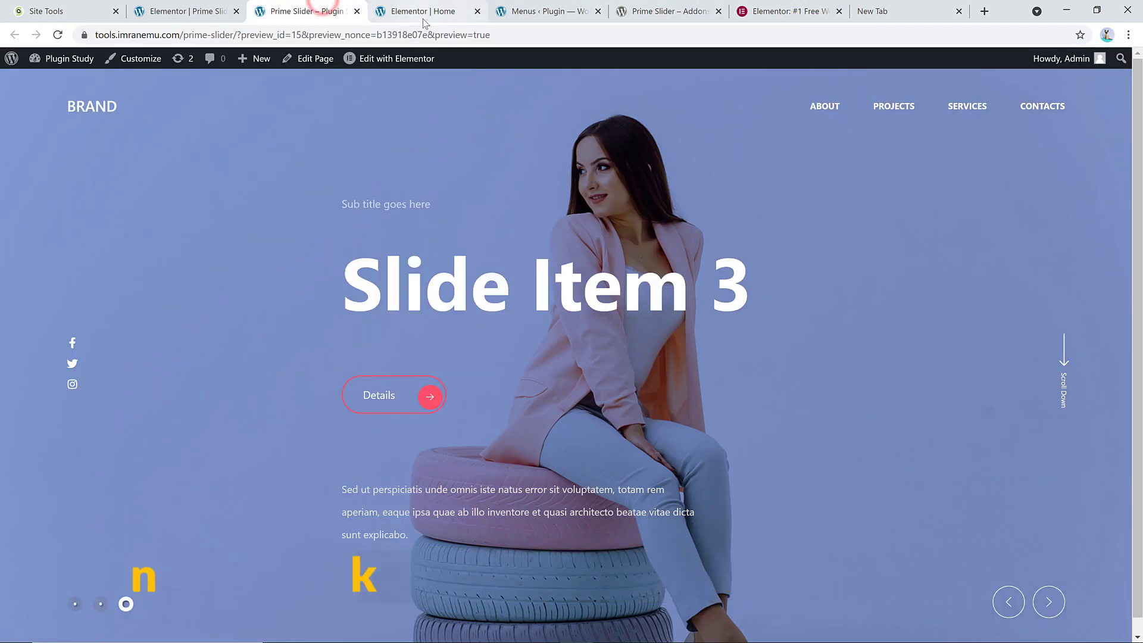
pyautogui.click(419, 12)
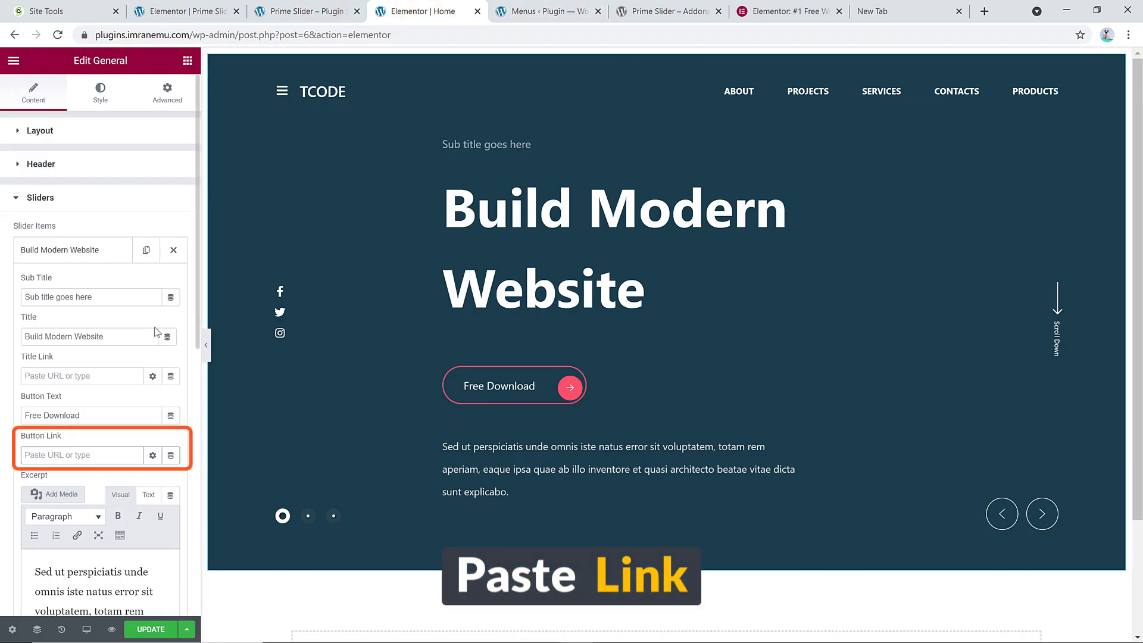
pyautogui.hotkey('ctrl', 'v')
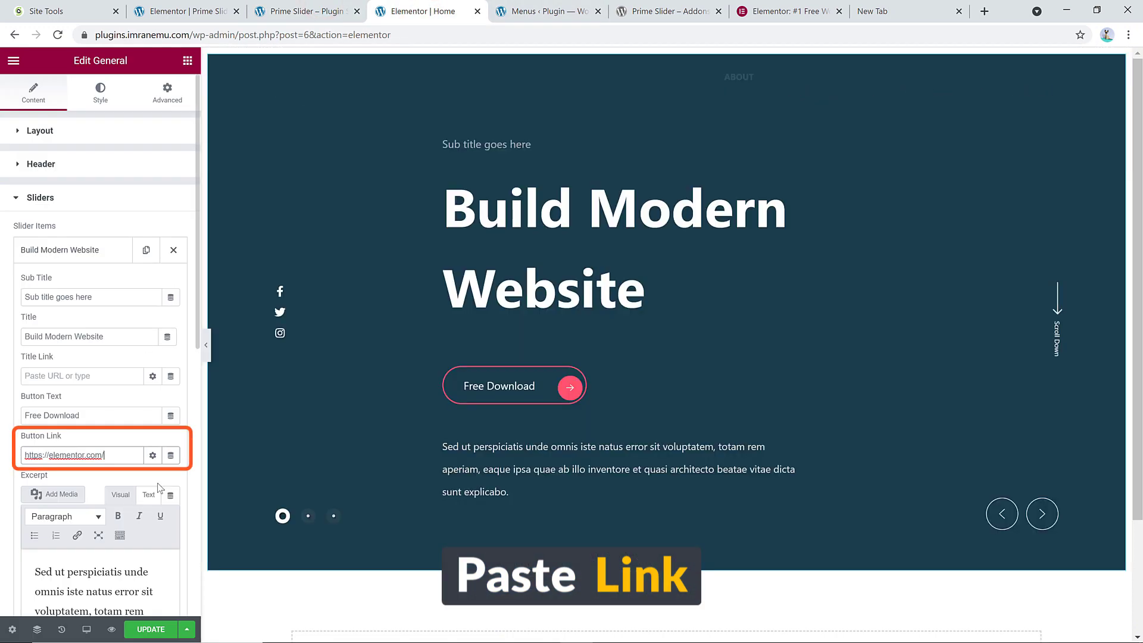
pyautogui.scroll(-3, 107, 416)
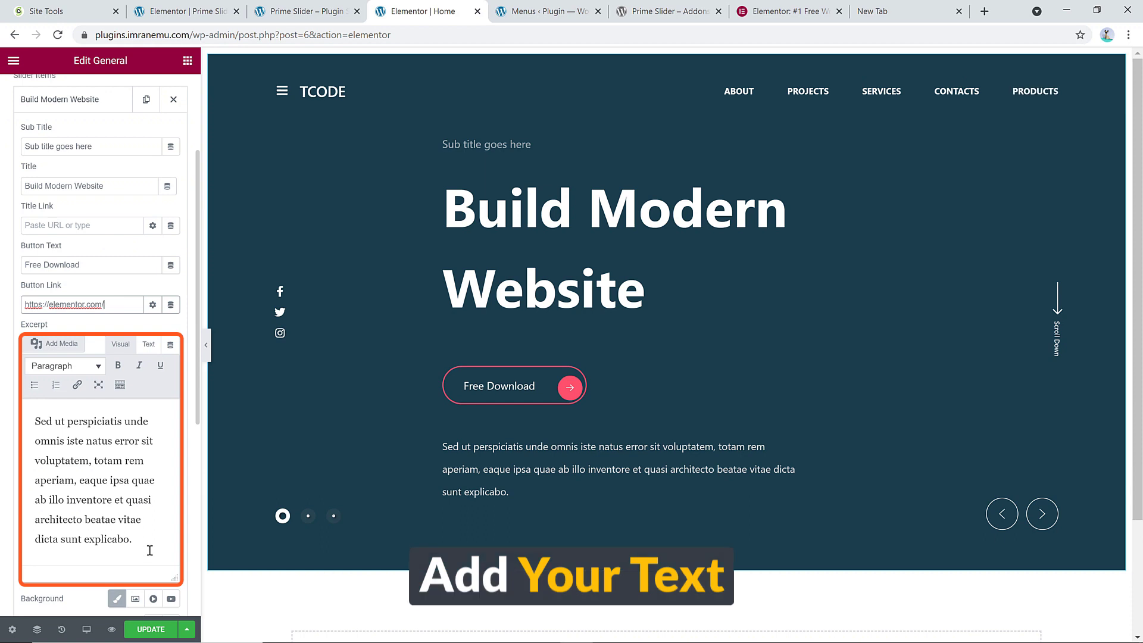
pyautogui.moveTo(148, 549); pyautogui.dragTo(0, 409)
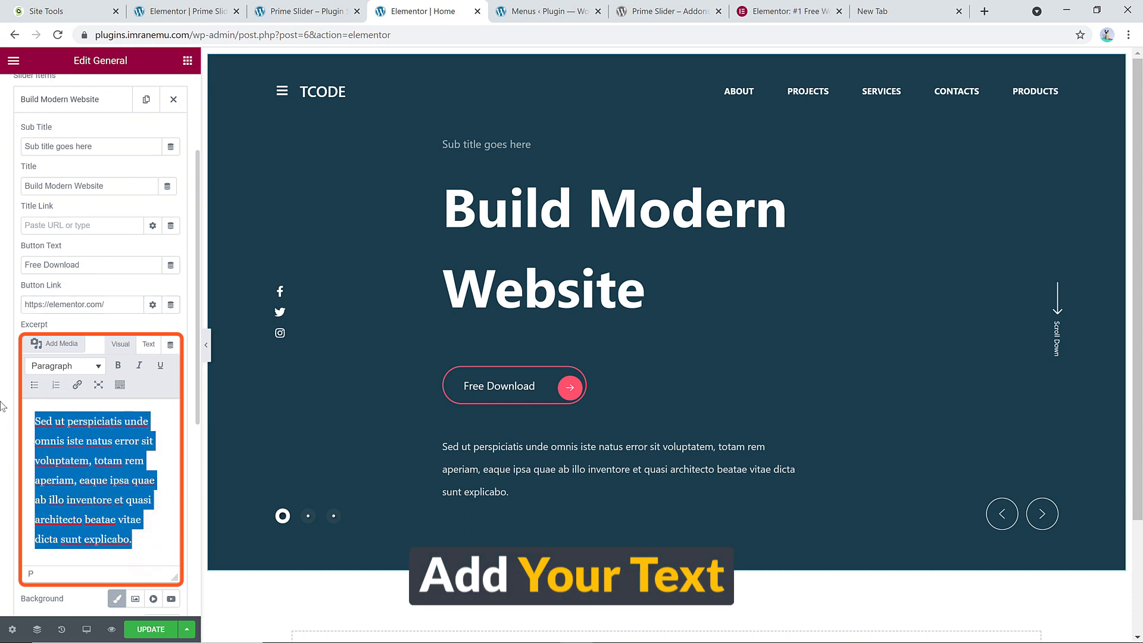
# - Replace the excerpt with 'Add your Own Test here' followed by the pasted pixel-perfect design paragraph
pyautogui.write('Add y')
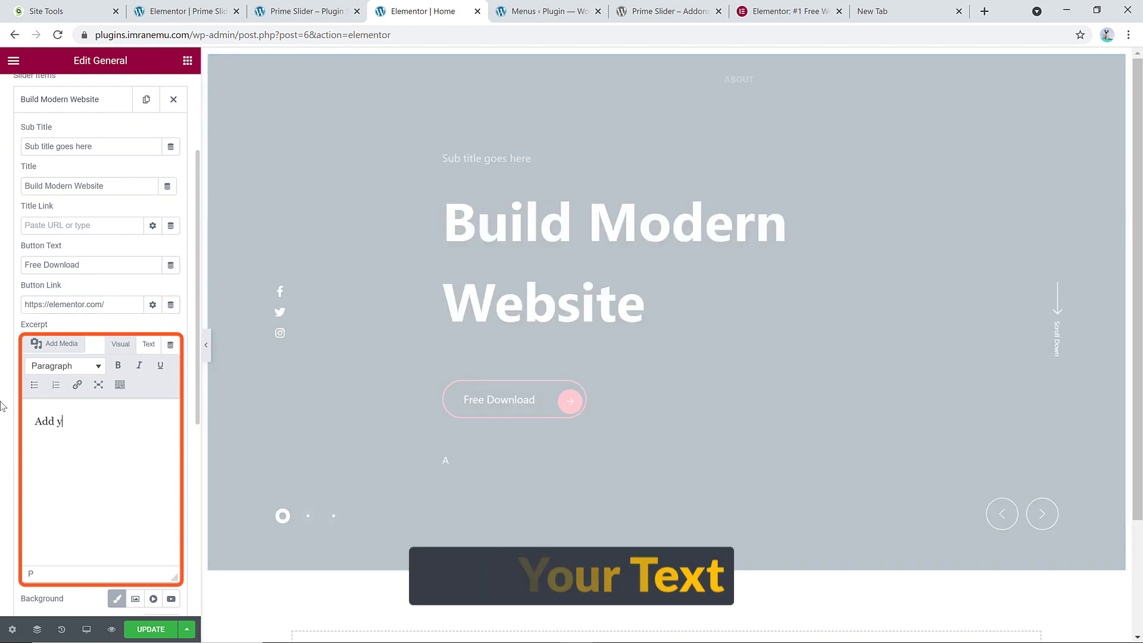
pyautogui.write('our O')
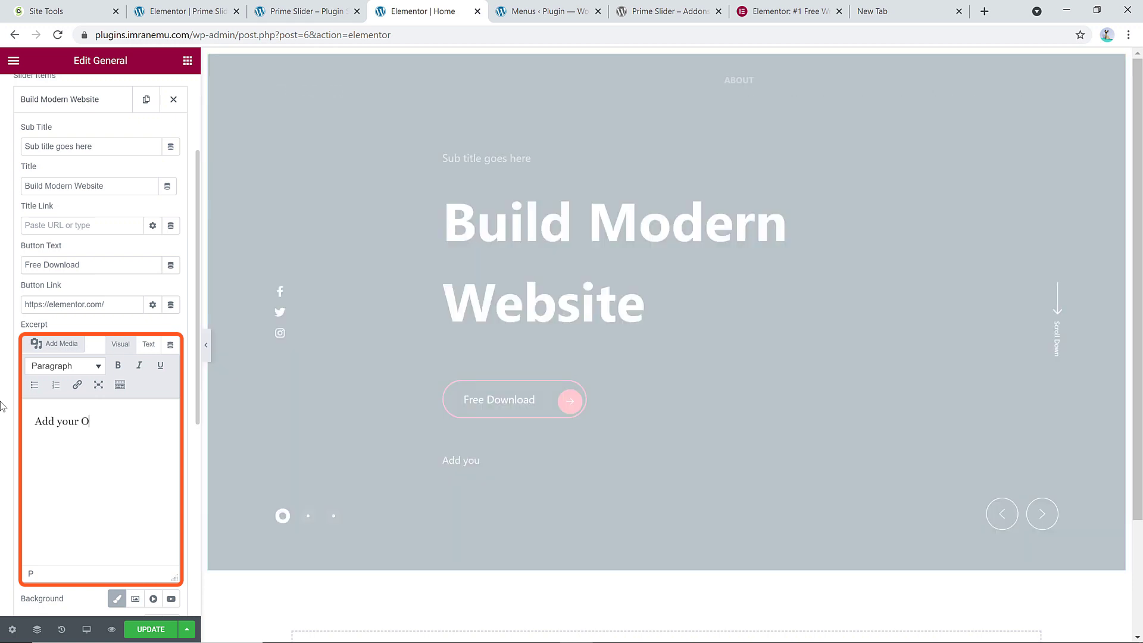
pyautogui.write('wn Test here')
pyautogui.write('he only complete design platform to offer pixel perfect design, yet produces 100% clean code. Take your design vision and turn it into a stunning custom-made website.')
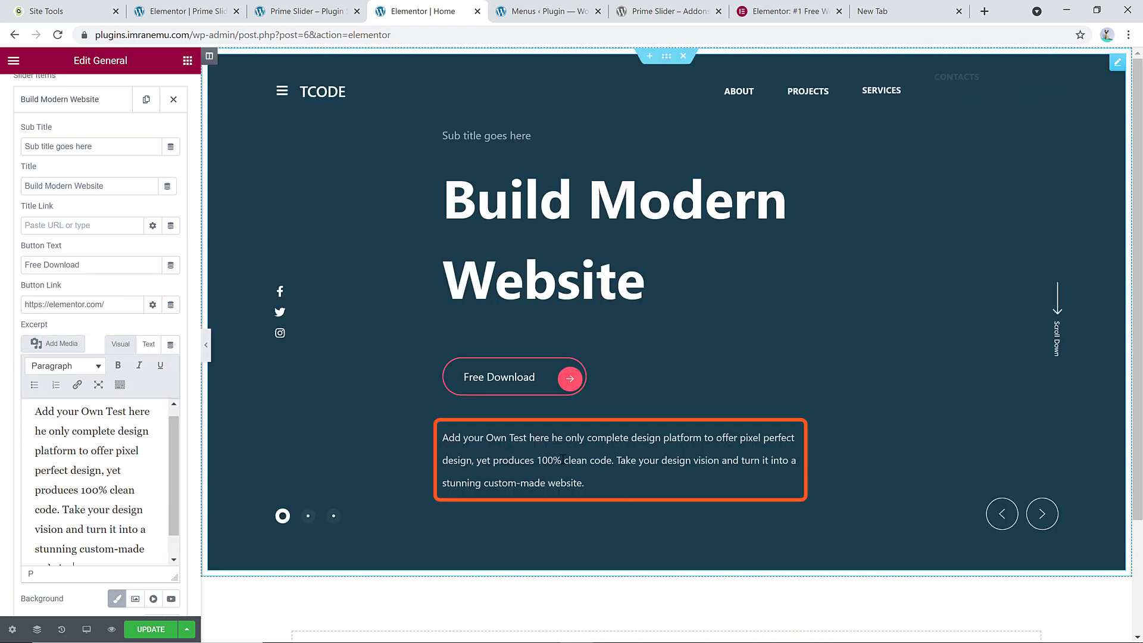
pyautogui.scroll(3, 99, 253)
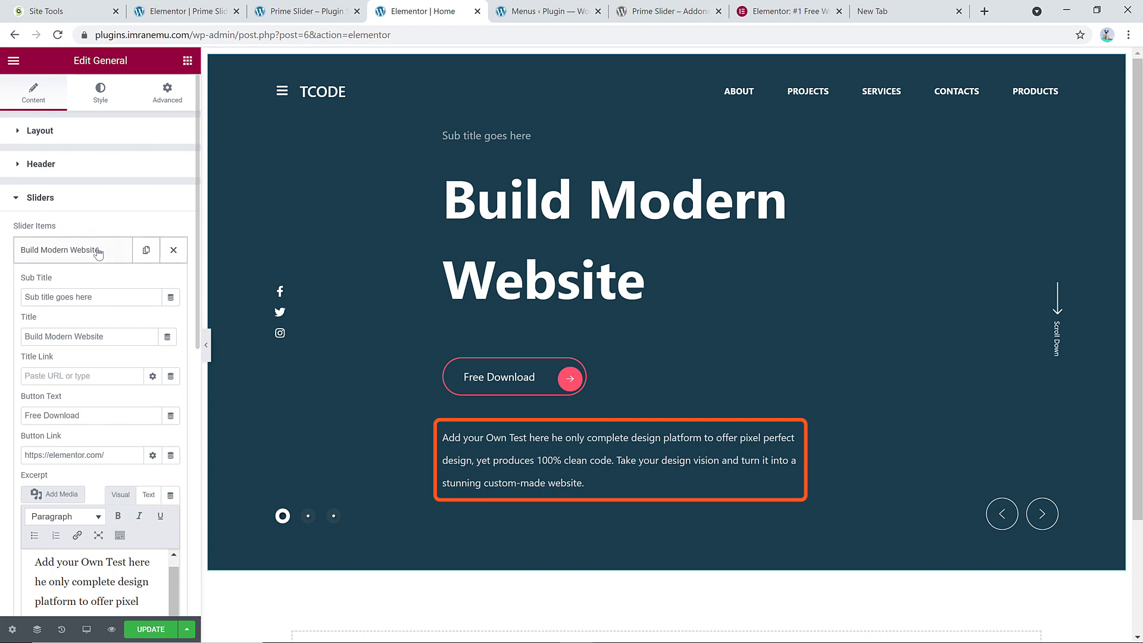
pyautogui.scroll(-7, 95, 247)
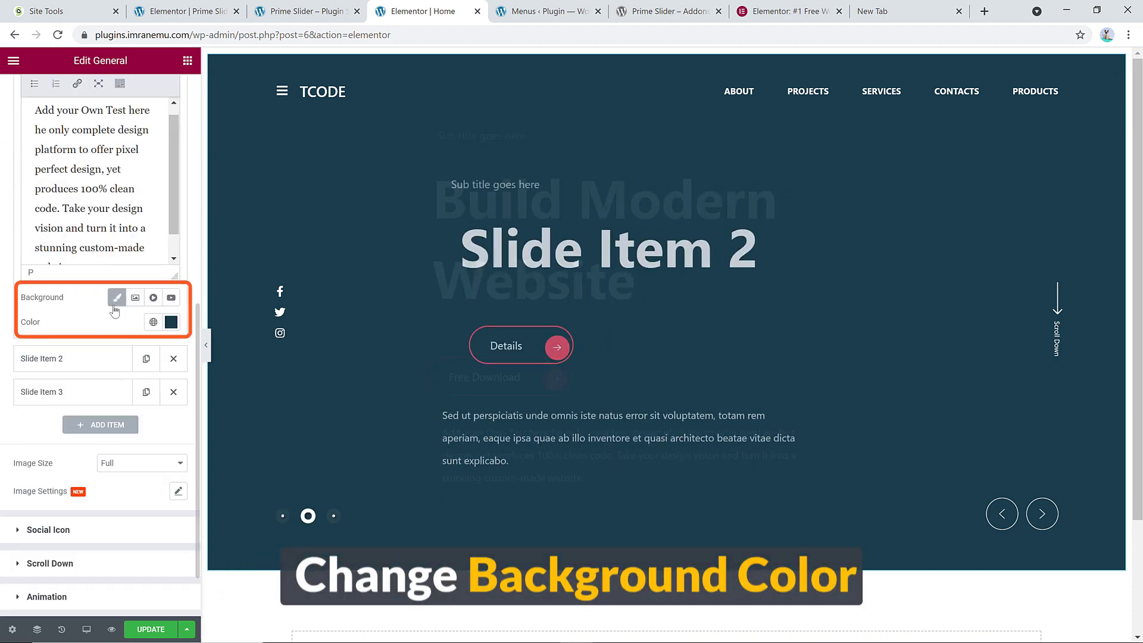
# - Set the first slide's background colour to dark teal #14485E
pyautogui.click(170, 323)
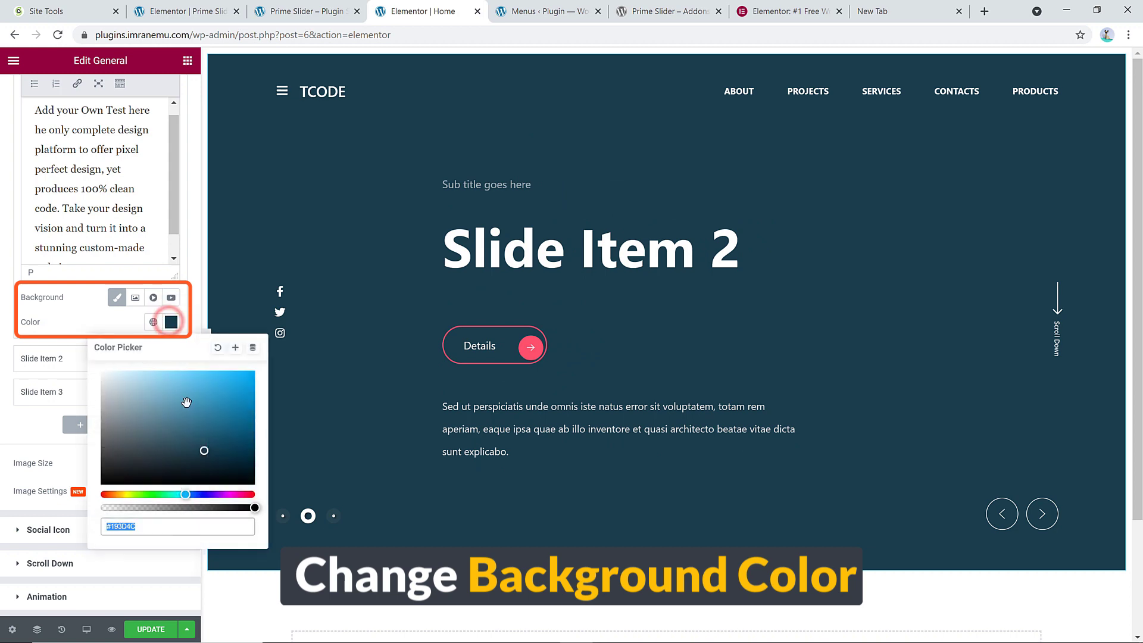
pyautogui.click(246, 389)
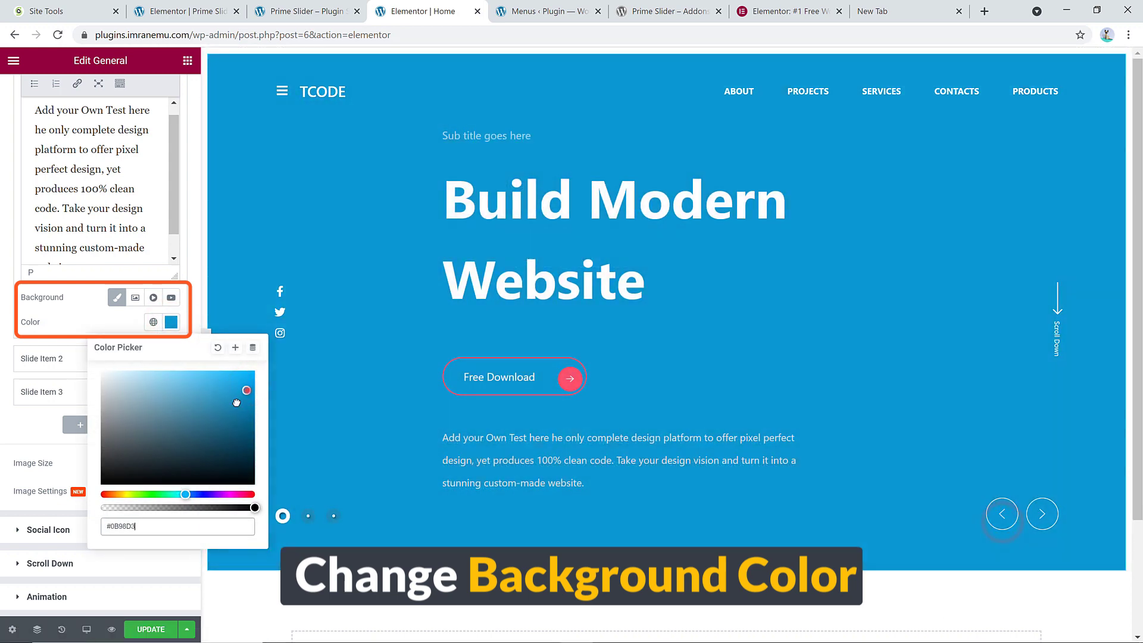
pyautogui.moveTo(236, 403)
pyautogui.mouseDown()
pyautogui.moveTo(224, 401)
pyautogui.moveTo(222, 442)
pyautogui.mouseUp()
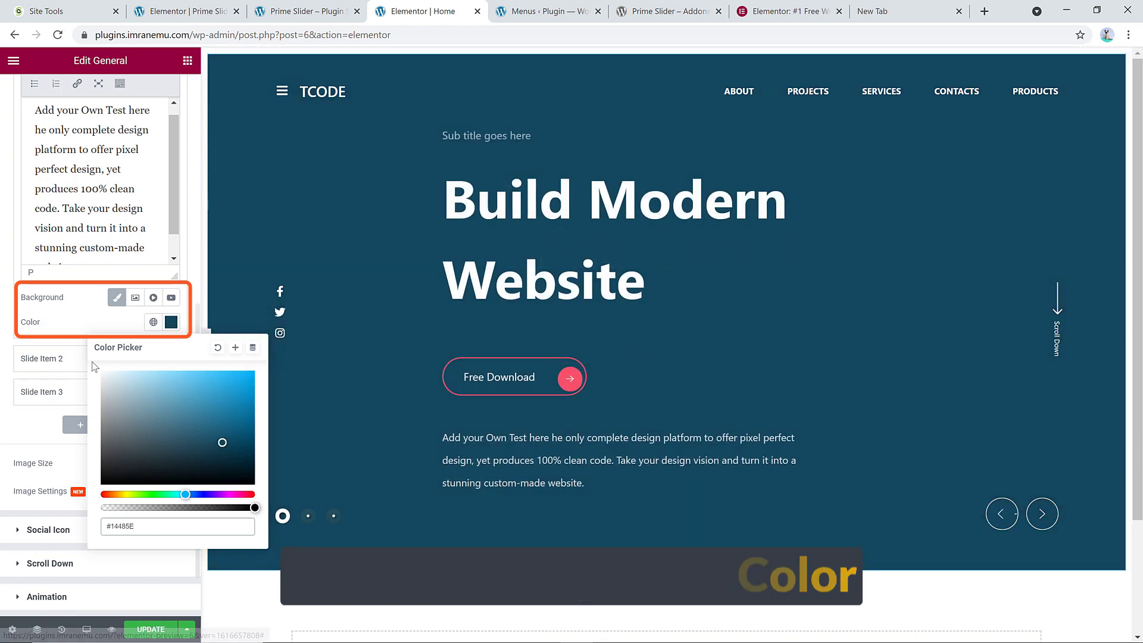
pyautogui.click(75, 318)
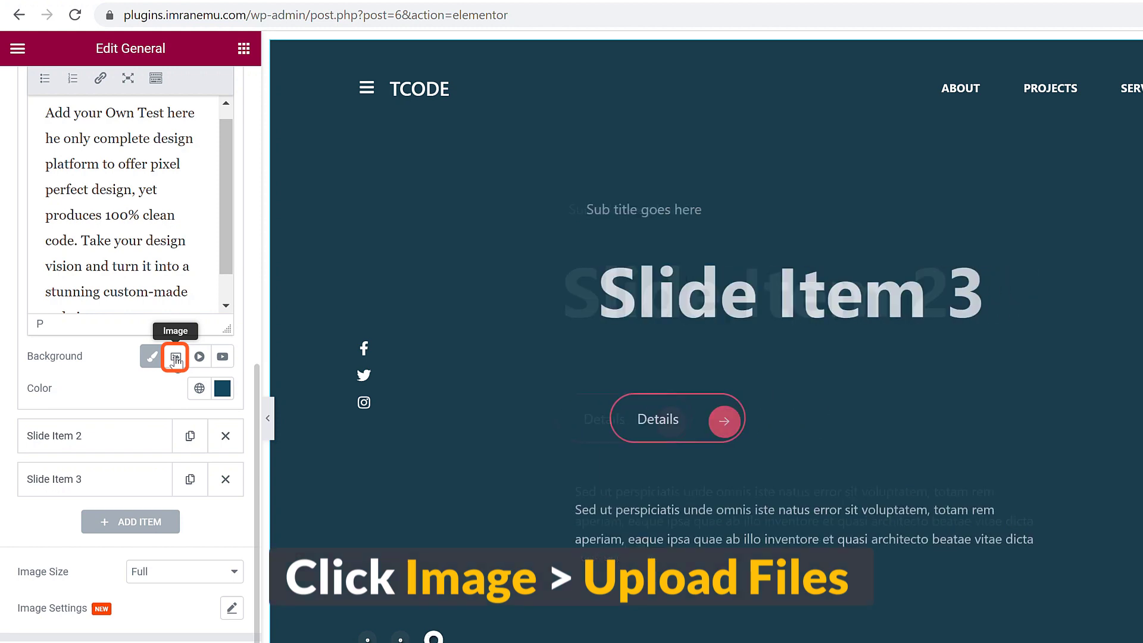
# - Switch the slide background to Image and upload all four slide images
pyautogui.click(175, 359)
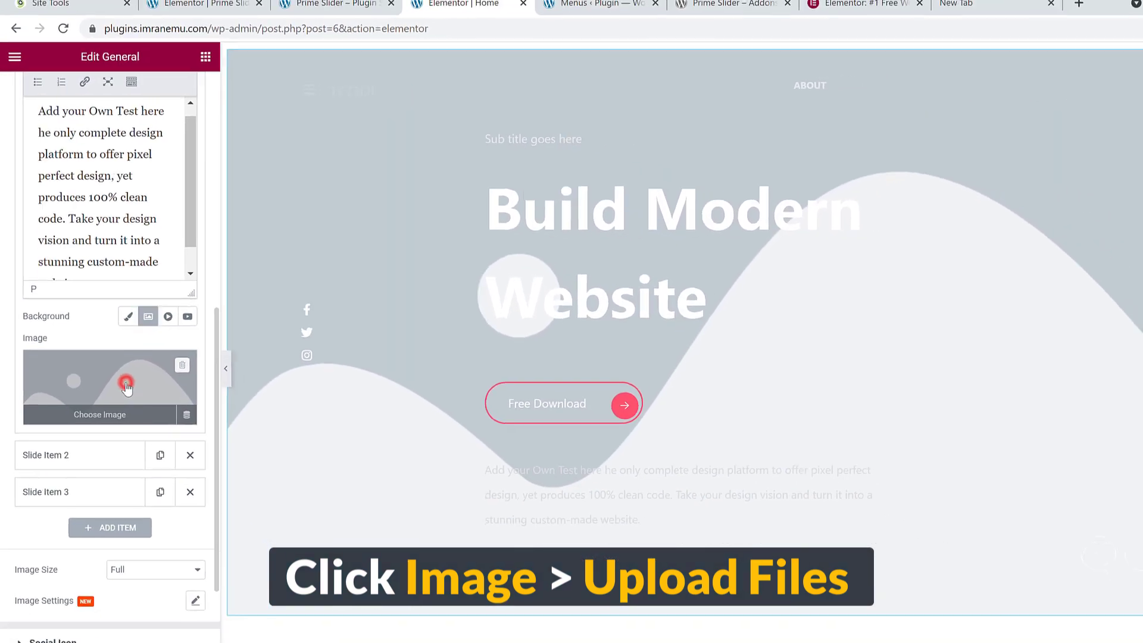
pyautogui.click(150, 435)
pyautogui.click(549, 339)
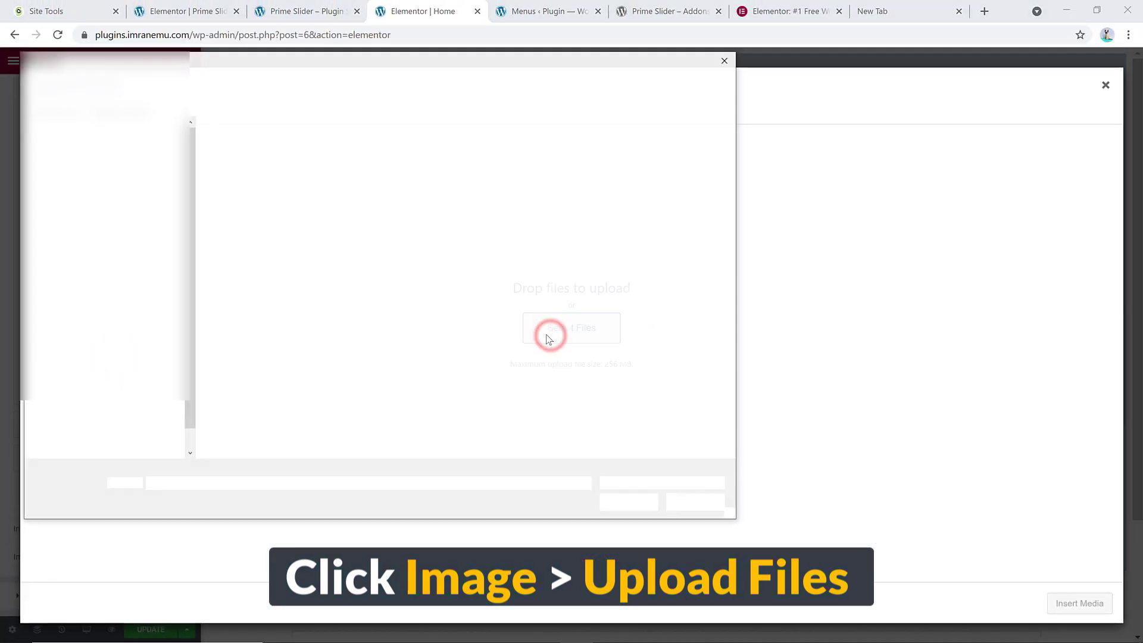
pyautogui.moveTo(515, 144); pyautogui.dragTo(244, 157)
pyautogui.click(632, 504)
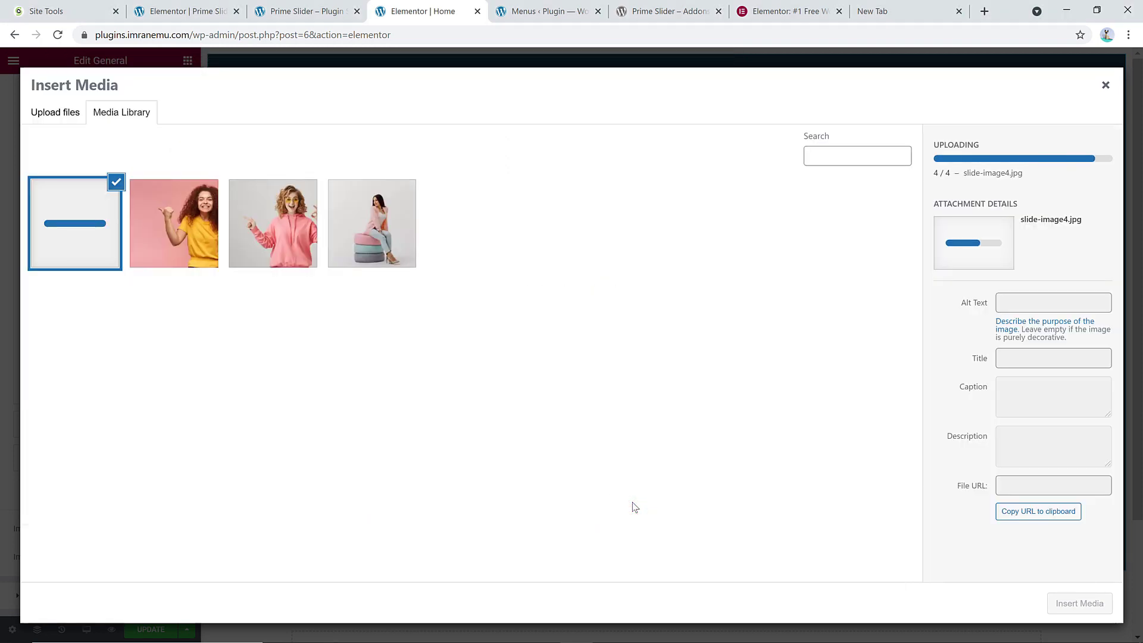
# - Insert slide-image3, the woman in yellow, as the first slide's background image
pyautogui.click(298, 247)
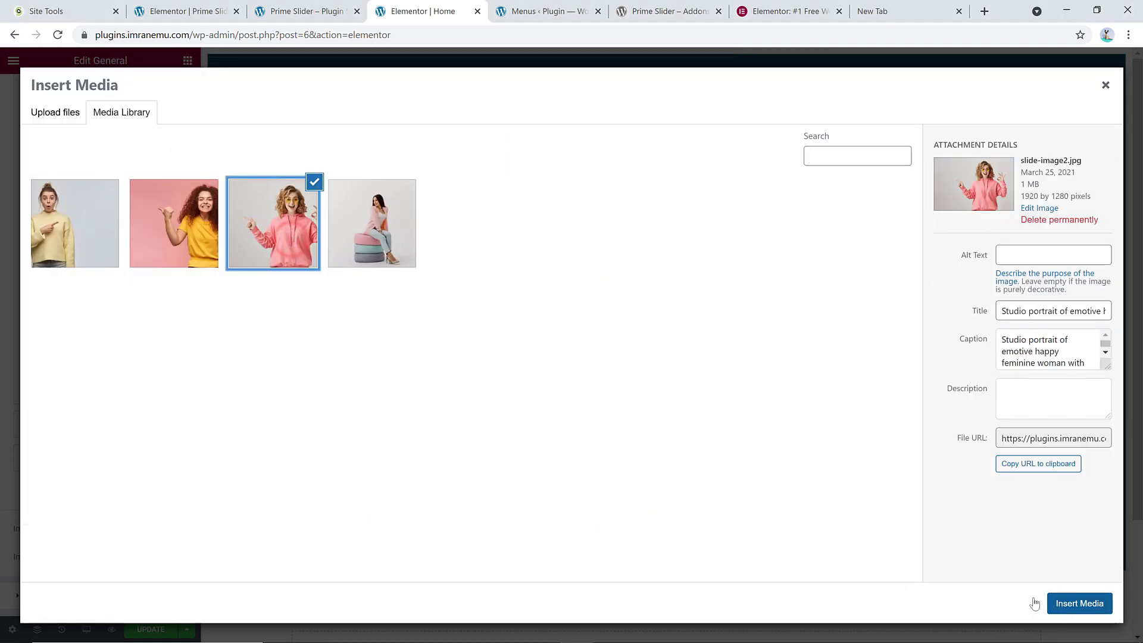
pyautogui.click(179, 259)
pyautogui.click(1065, 607)
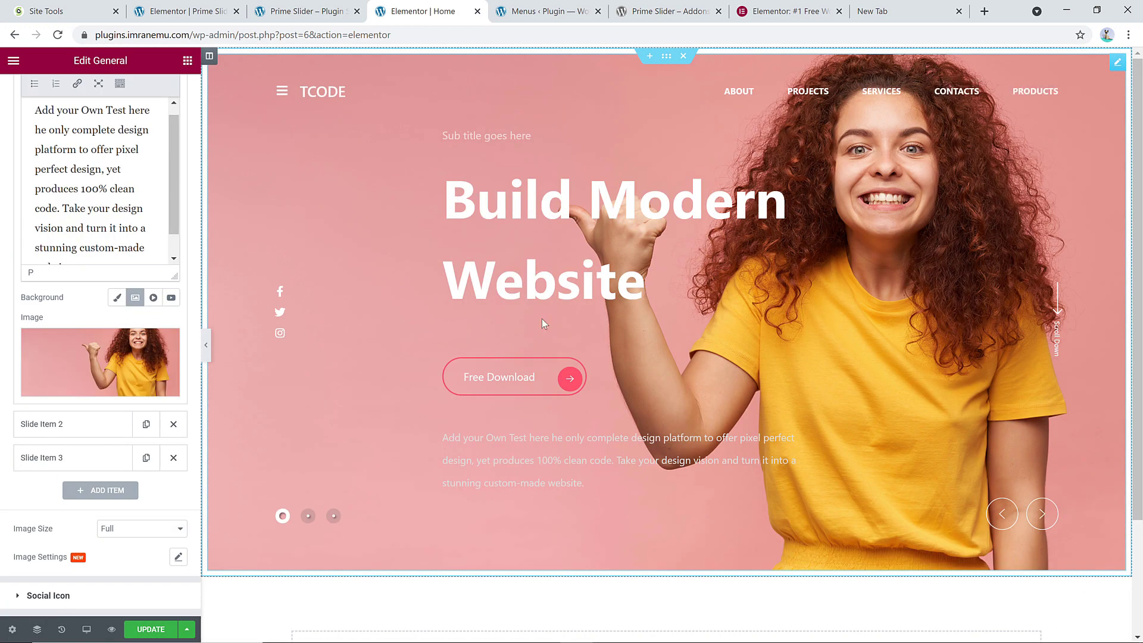
# - Set the background image size to Large - 1024 x 1024
pyautogui.scroll(-3, 143, 385)
pyautogui.click(142, 389)
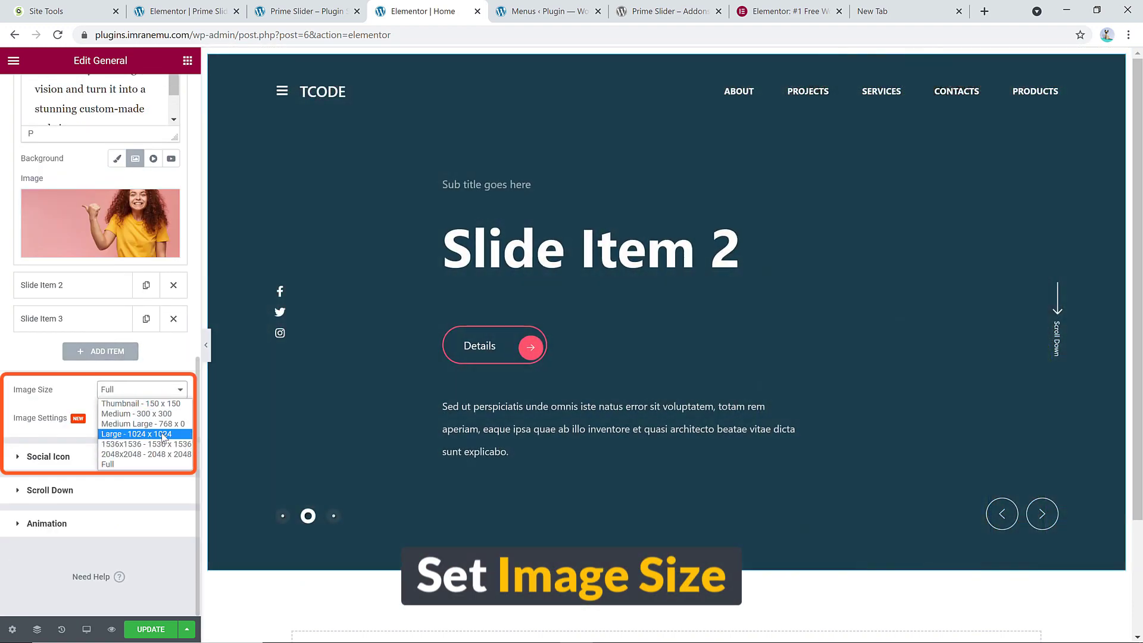
pyautogui.click(163, 435)
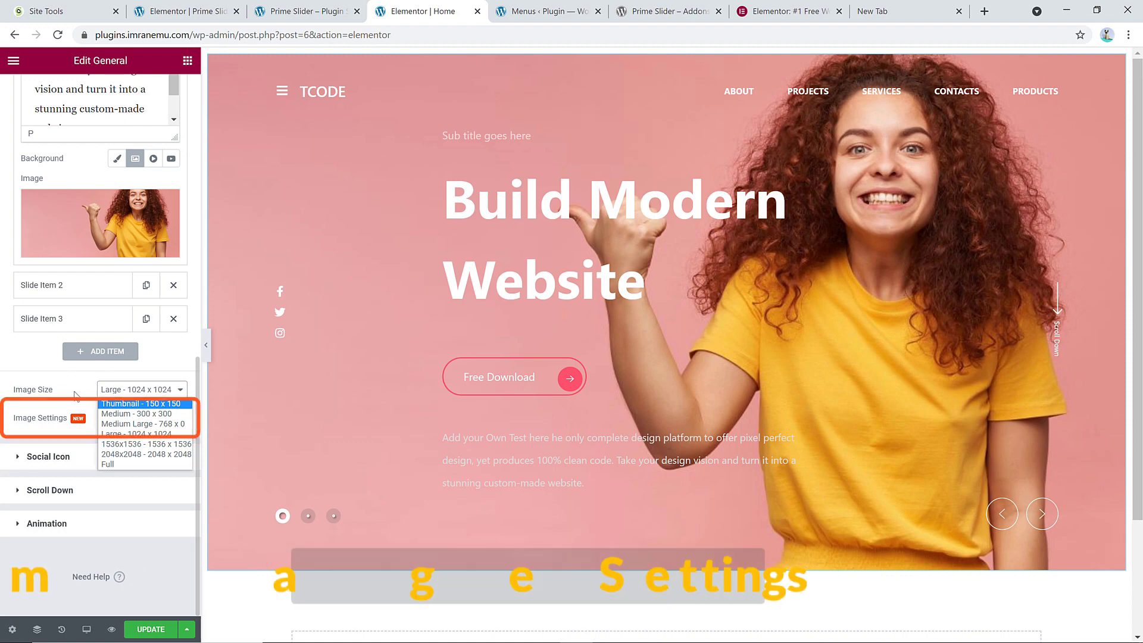
pyautogui.click(72, 394)
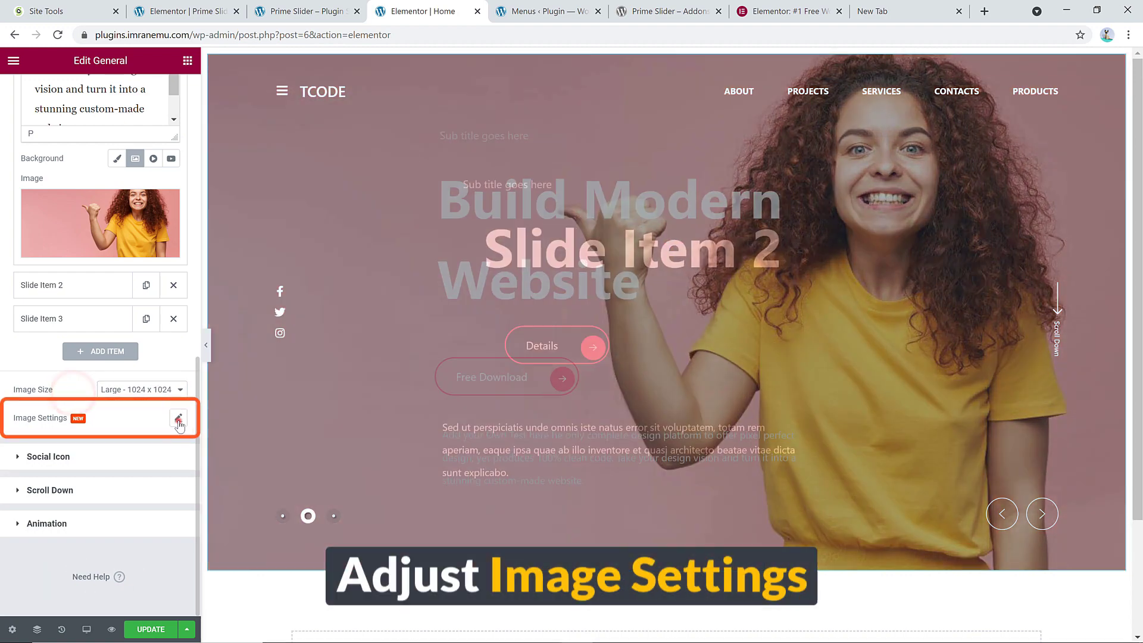
# - Make the background image Fixed, No-repeat and sized to Cover
pyautogui.click(178, 417)
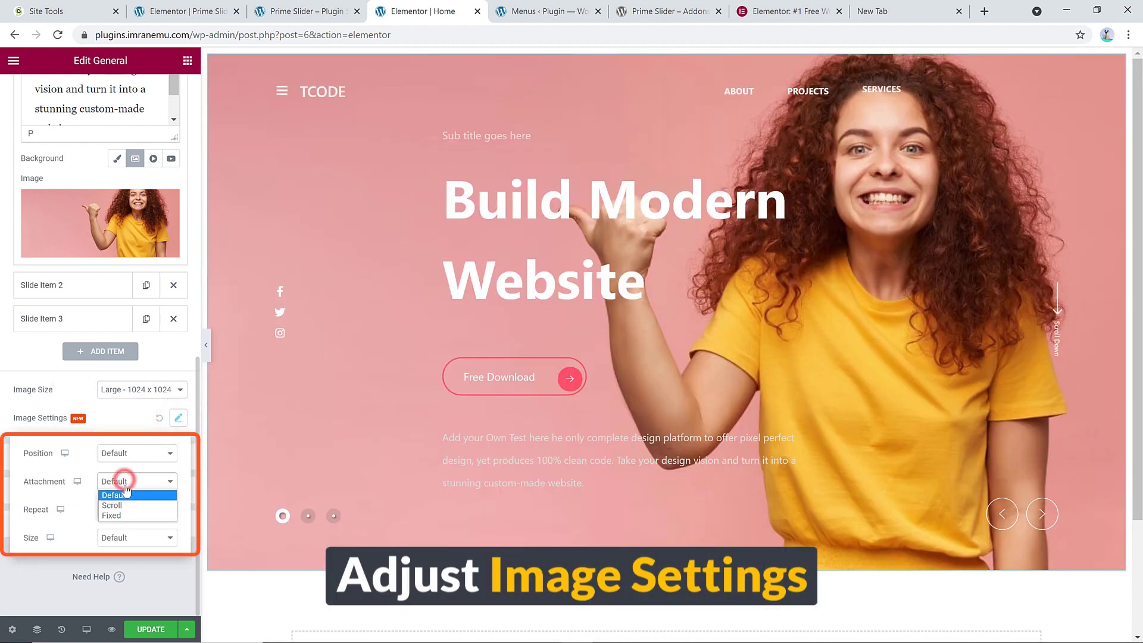
pyautogui.click(129, 516)
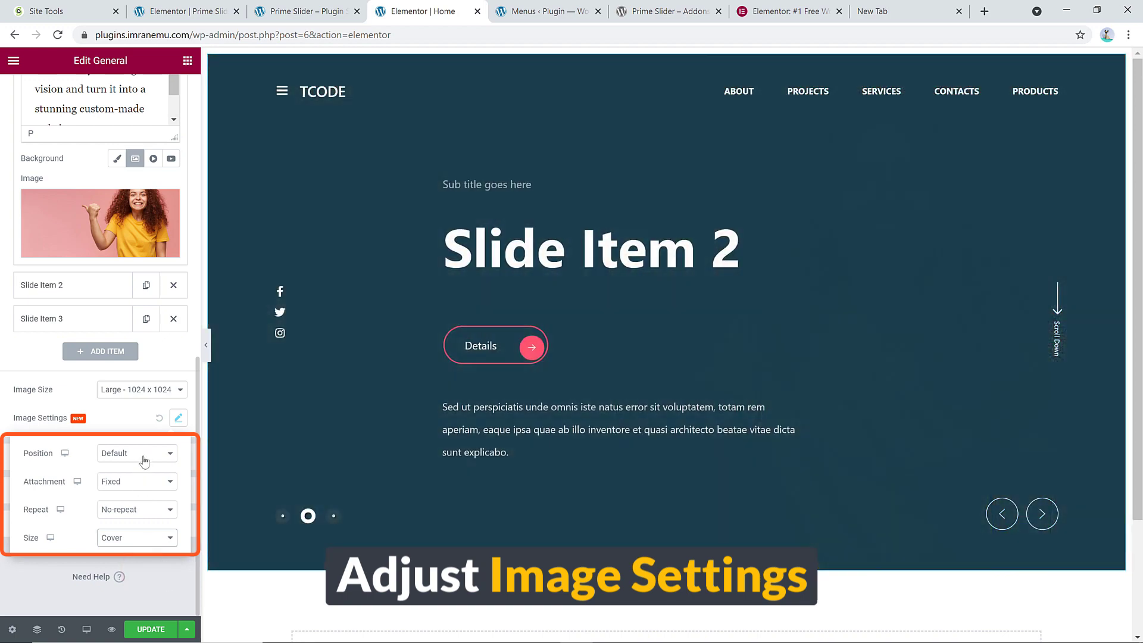
pyautogui.click(143, 454)
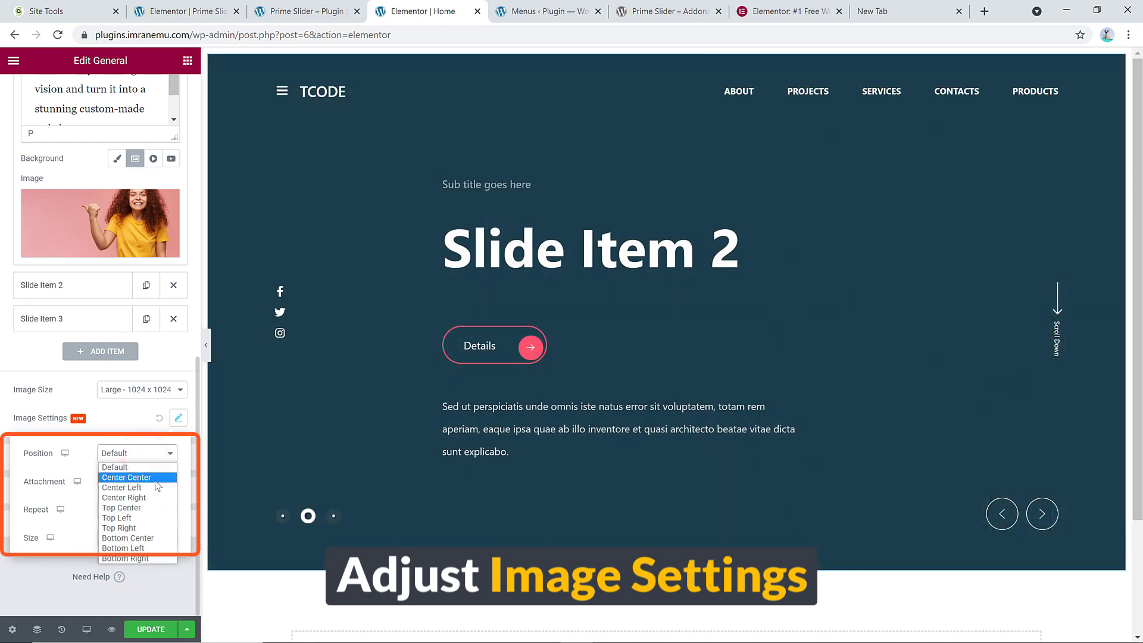
pyautogui.click(180, 419)
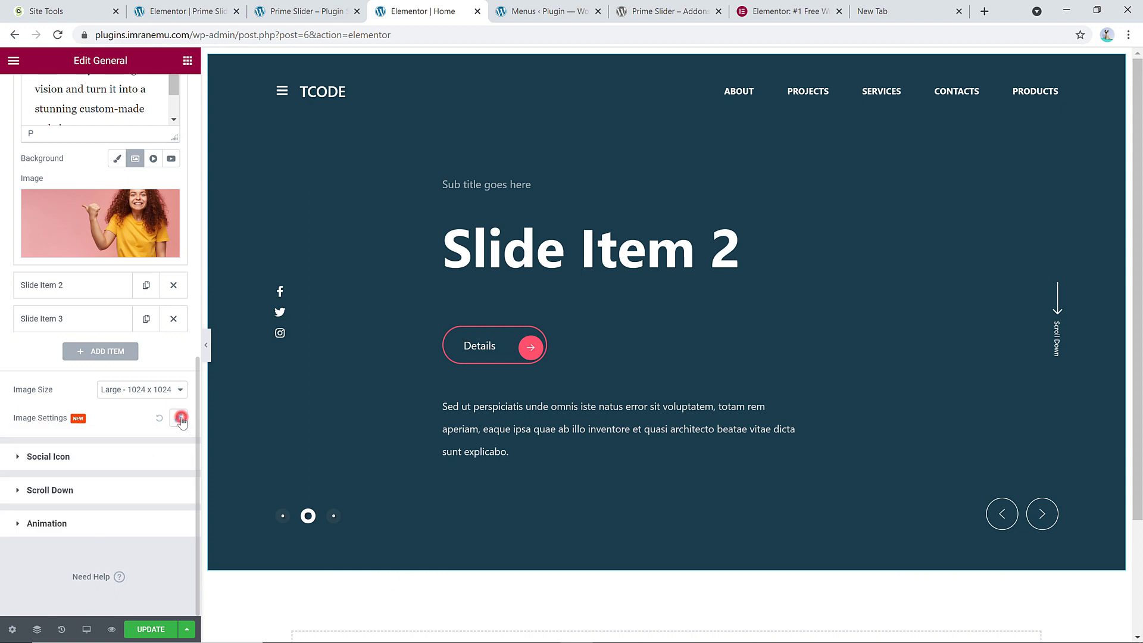
# - Add a new social icon item titled YouTube
pyautogui.click(119, 457)
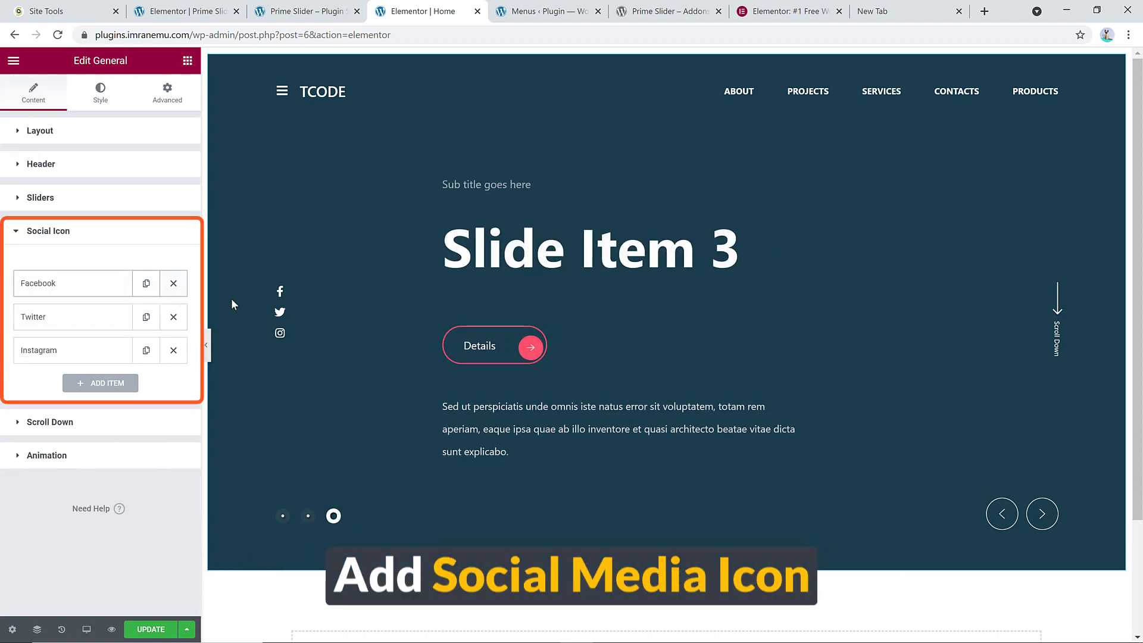
pyautogui.click(112, 386)
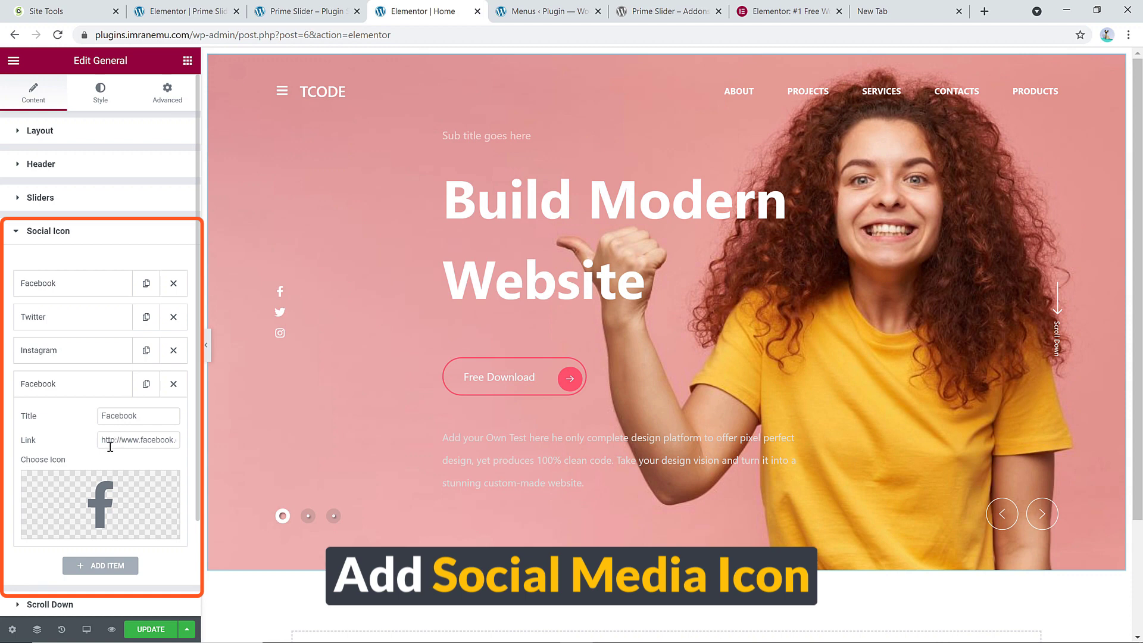
pyautogui.scroll(-2, 110, 447)
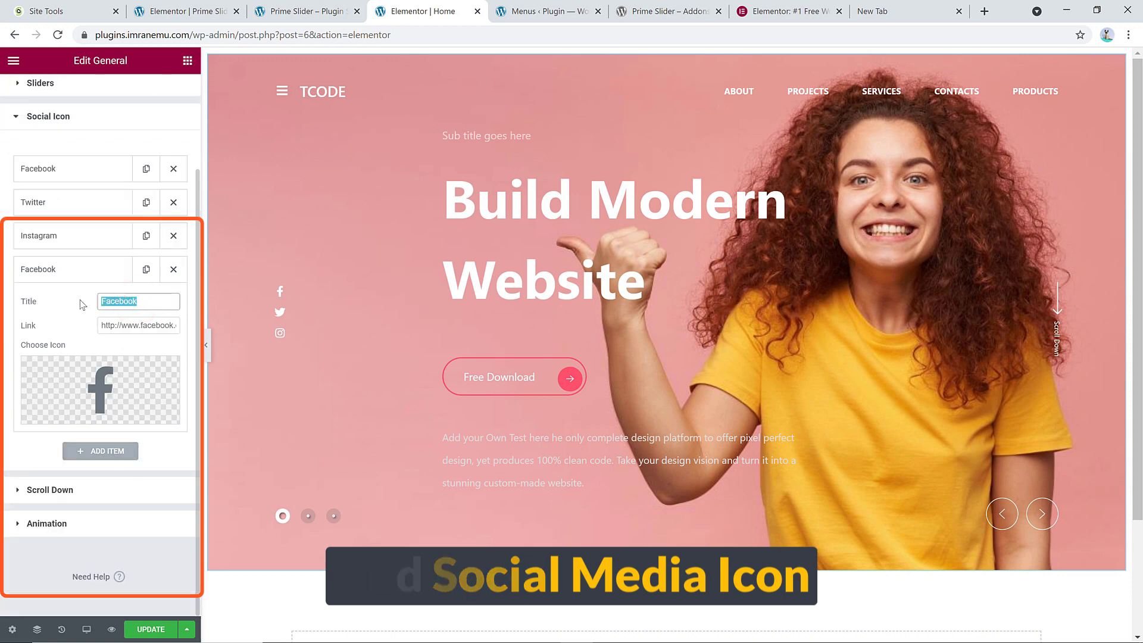
pyautogui.write('YouTu')
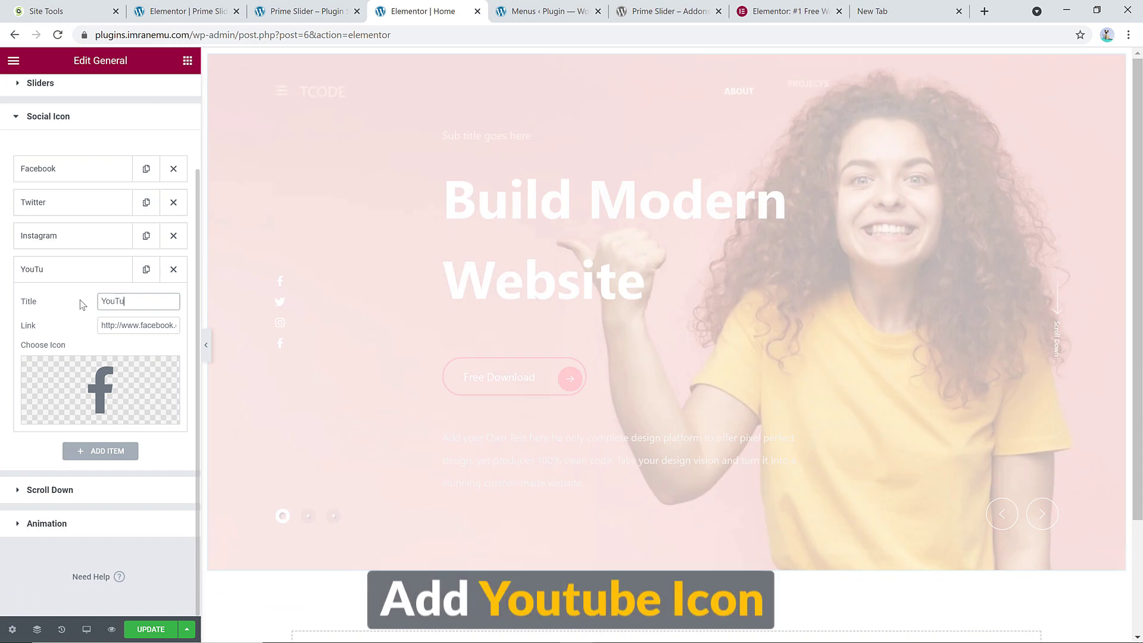
pyautogui.write('be')
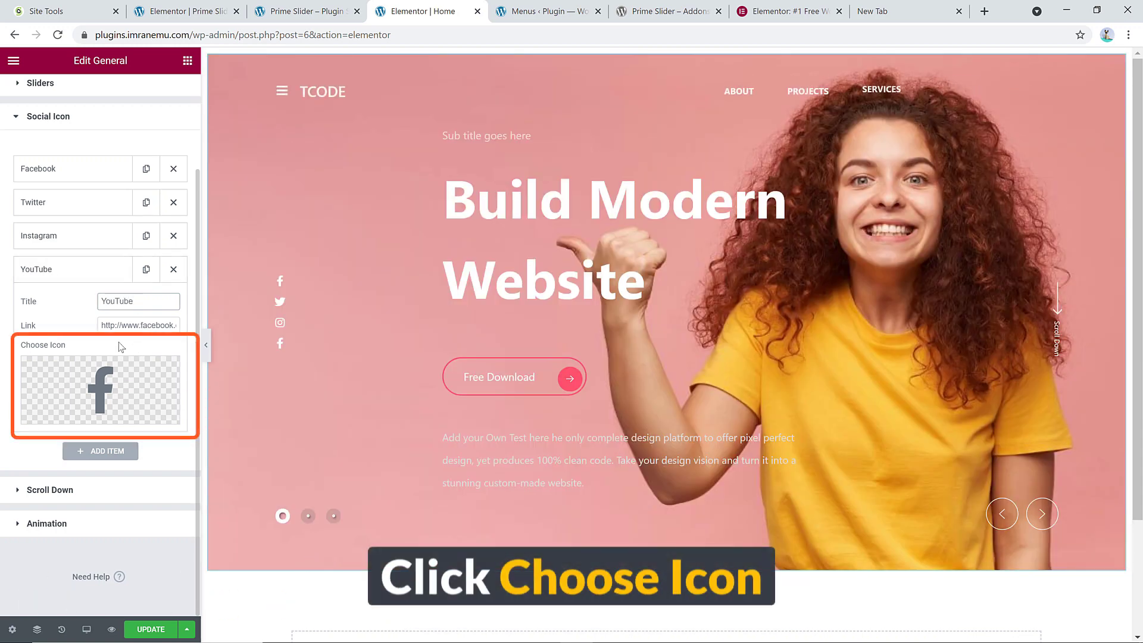
# - Give the YouTube item the YouTube icon from the Icon Library
pyautogui.click(112, 382)
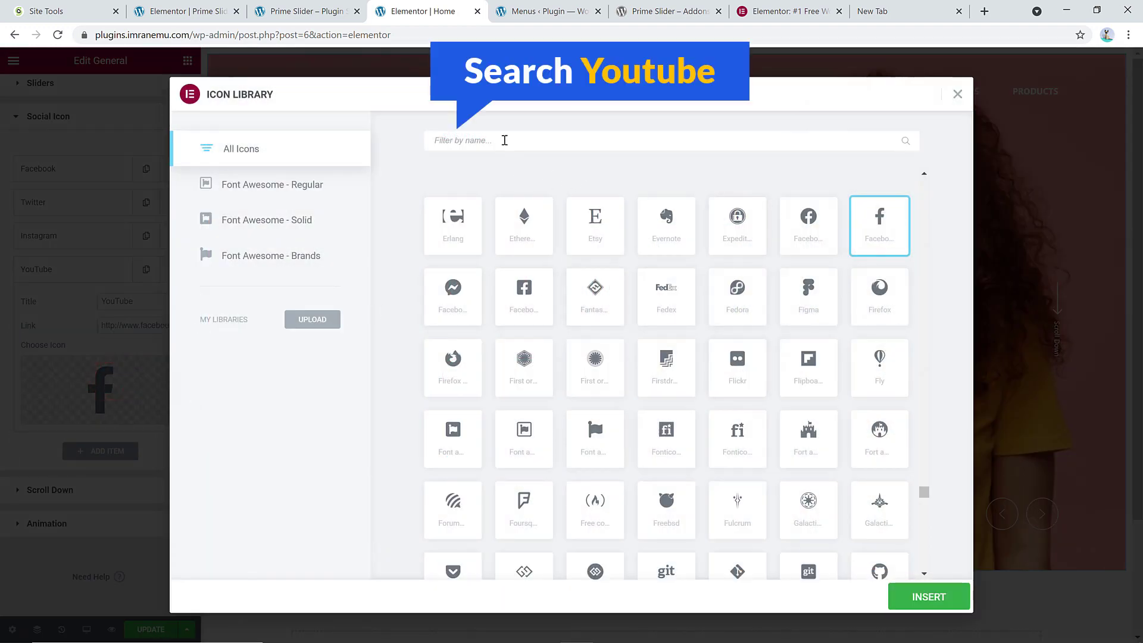
pyautogui.click(504, 140)
pyautogui.write('youtube')
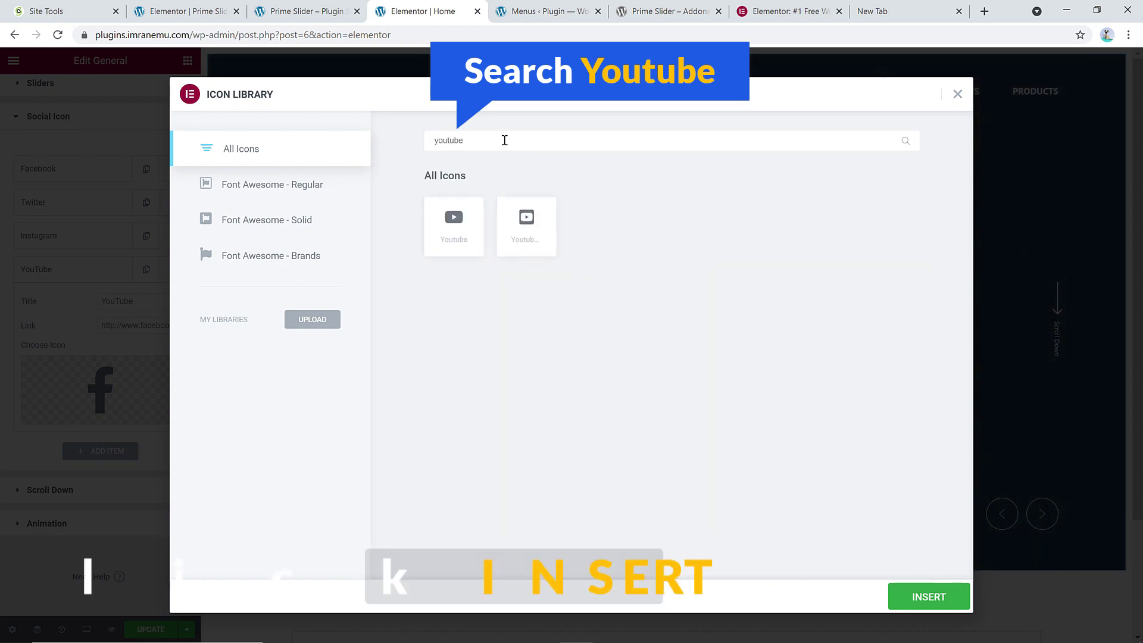
pyautogui.click(936, 603)
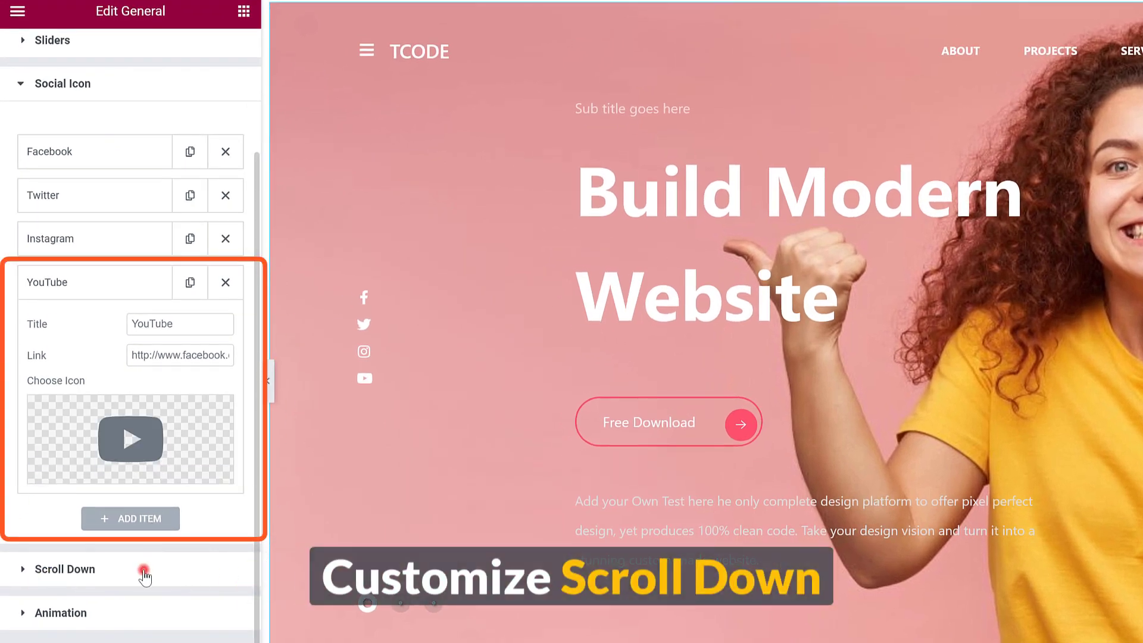
# - Set Kenburns Animation and Kenburn Reverse to YES in the slider's Animation settings
pyautogui.click(143, 571)
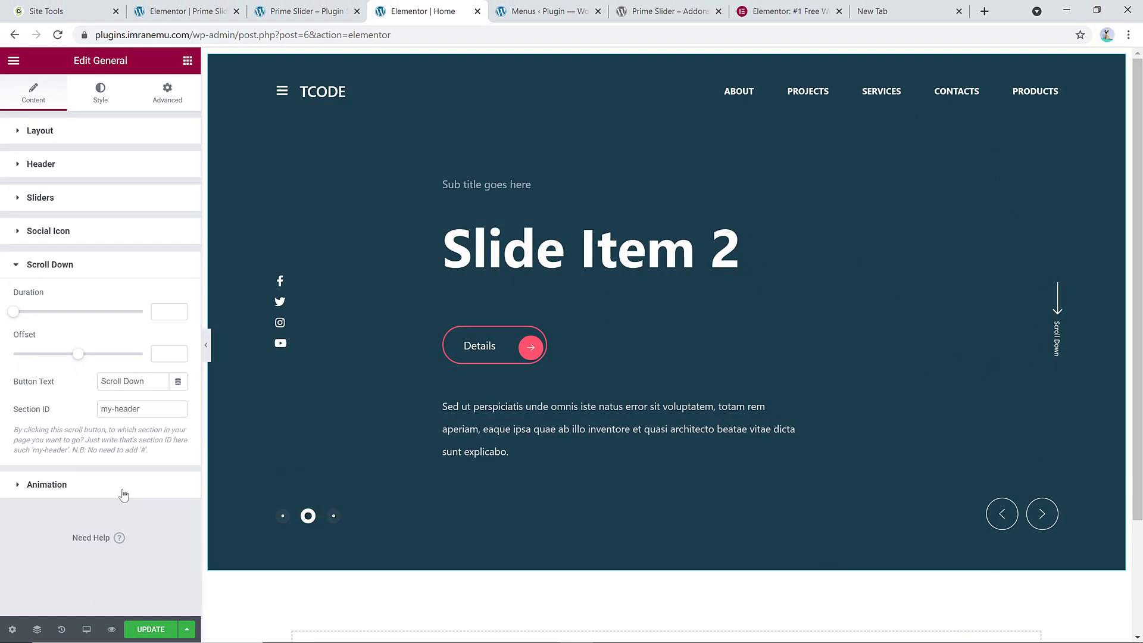
pyautogui.click(160, 563)
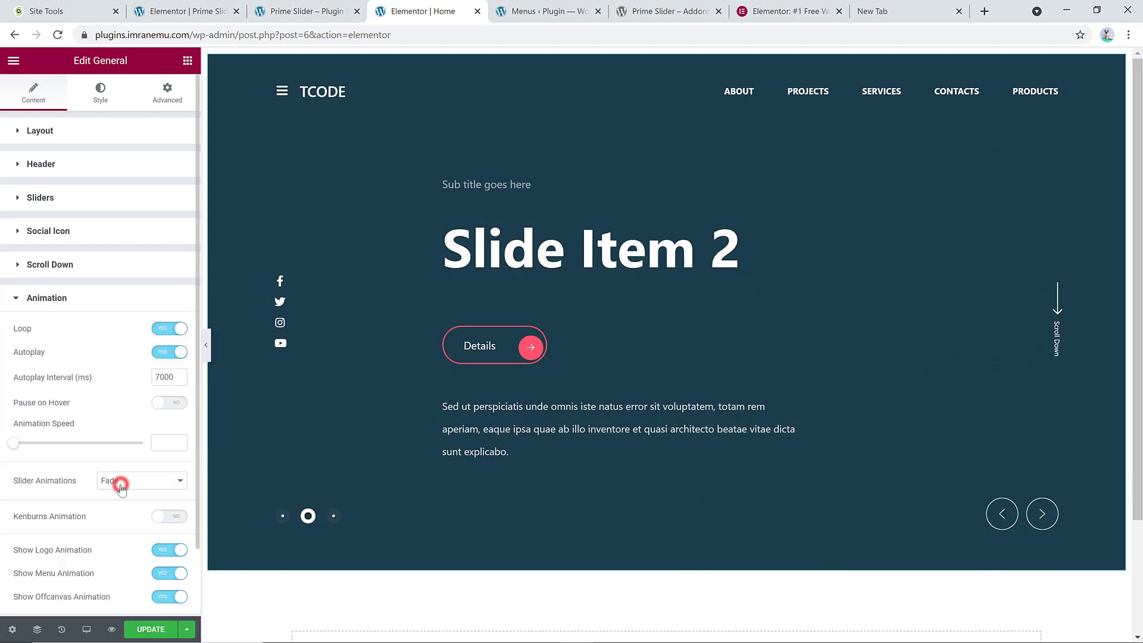
pyautogui.scroll(-1, 124, 488)
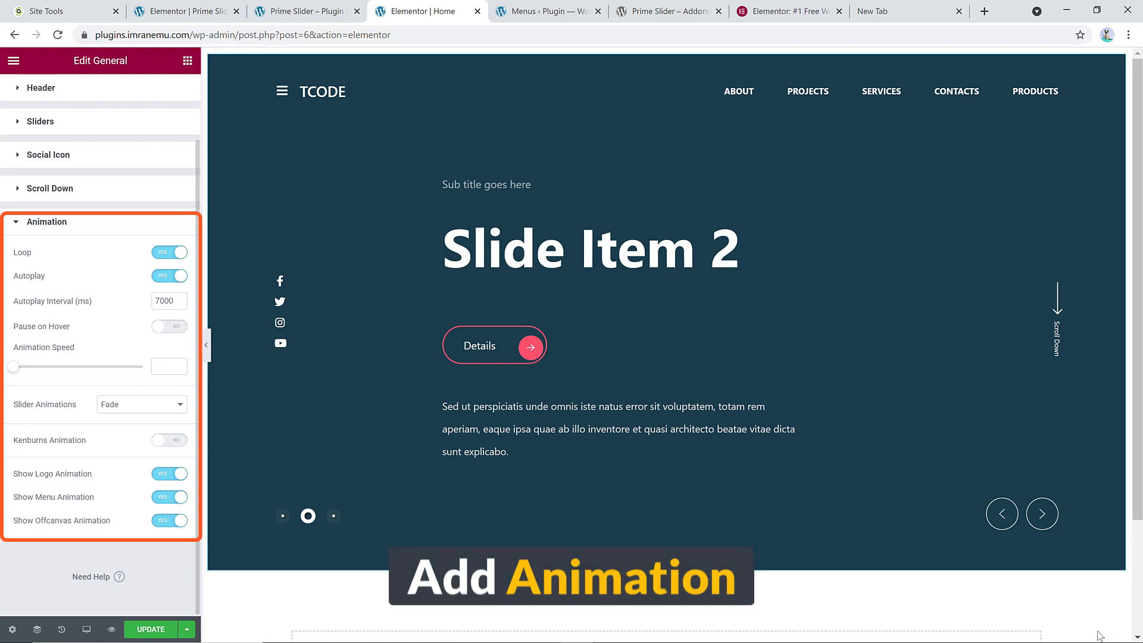
pyautogui.click(1002, 513)
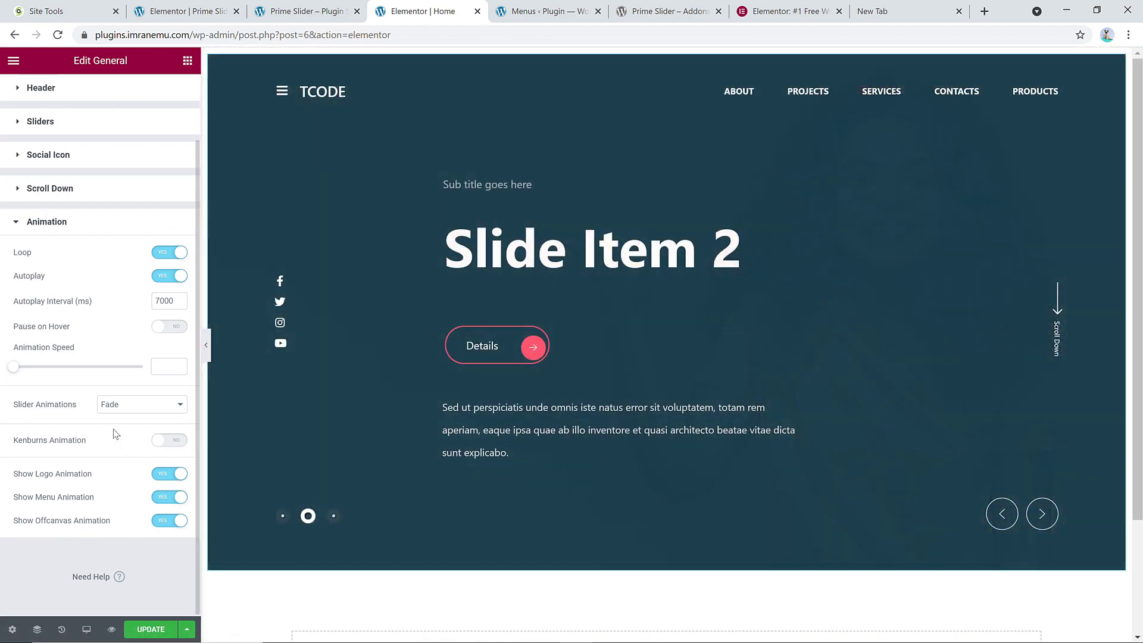
pyautogui.click(167, 441)
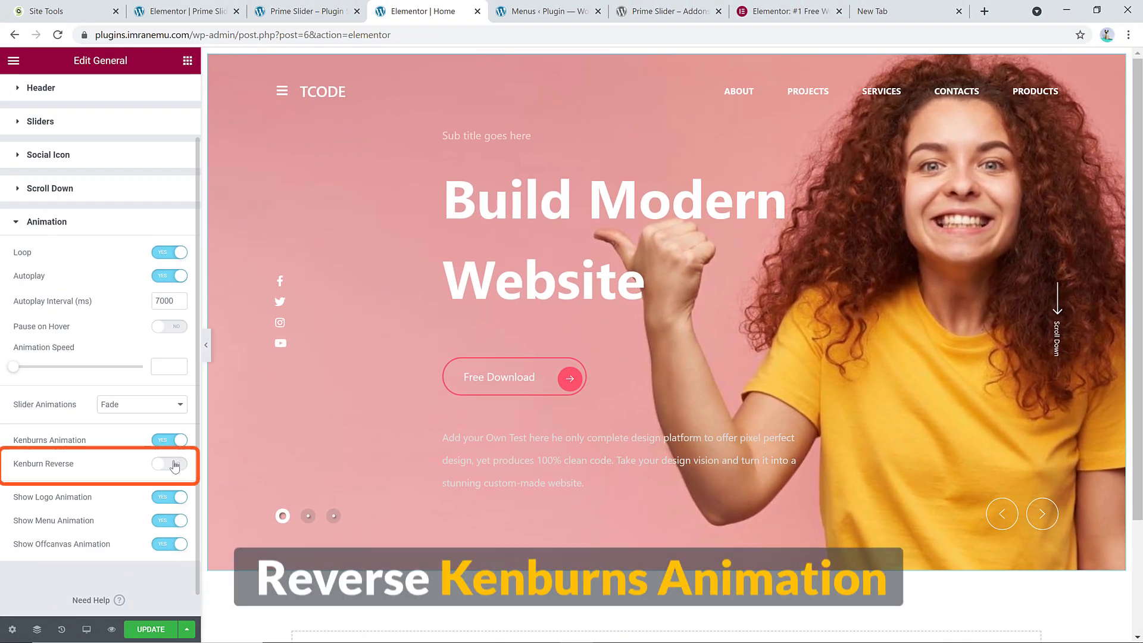
pyautogui.click(172, 464)
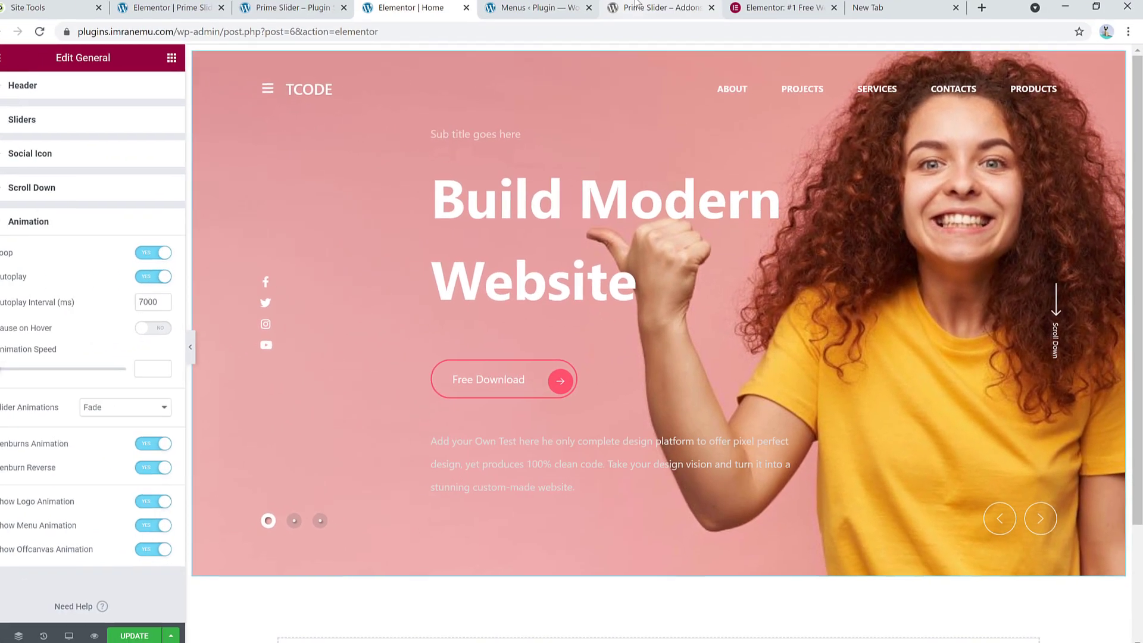
pyautogui.click(636, 5)
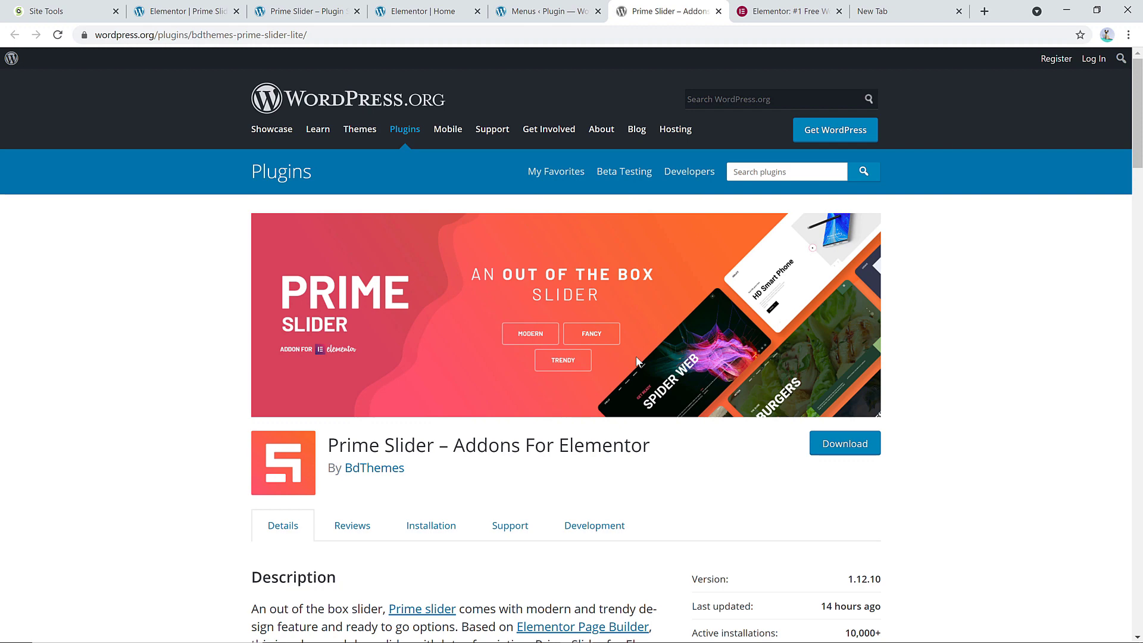
# - Check the Prime Slider demo preview, then collapse the Animation section back in the editor
pyautogui.click(311, 11)
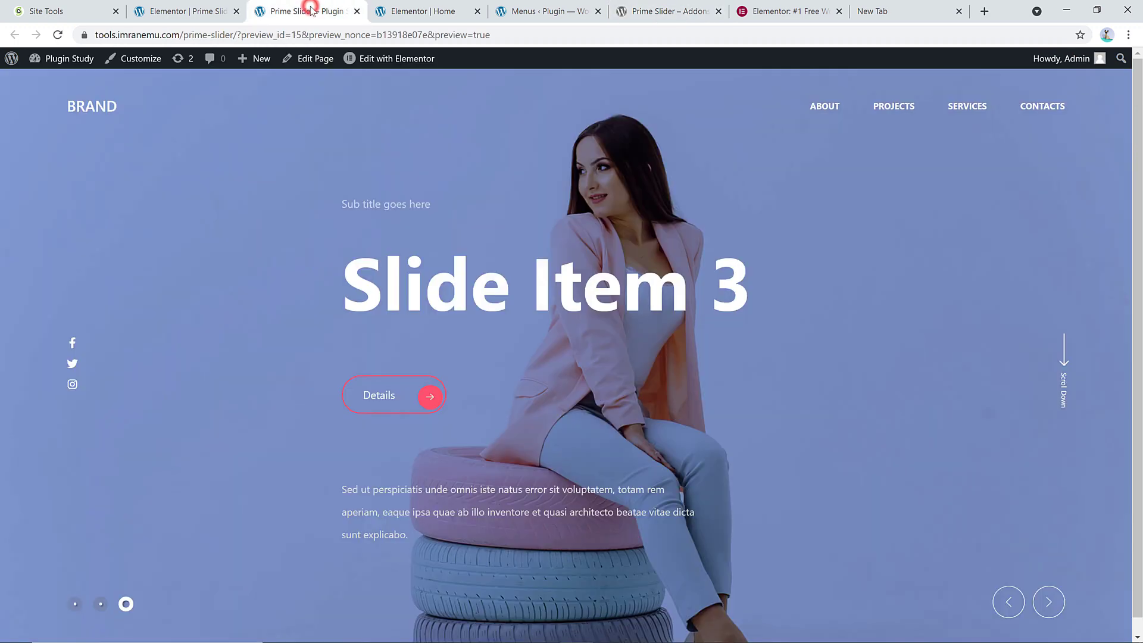
pyautogui.click(411, 15)
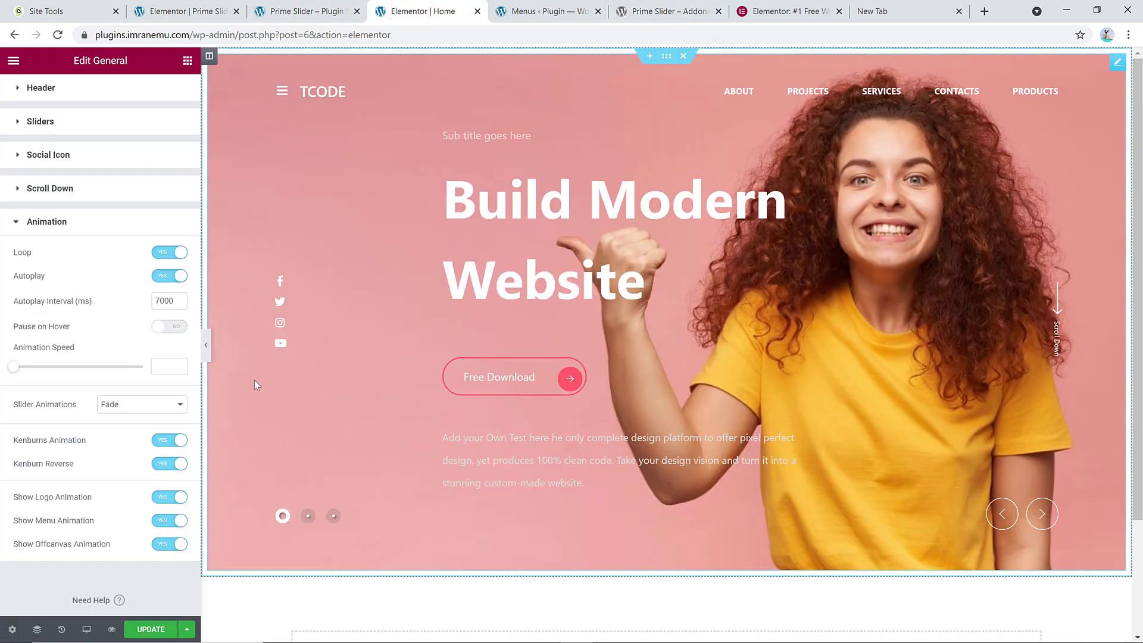
pyautogui.scroll(-3, 255, 380)
pyautogui.scroll(2, 181, 422)
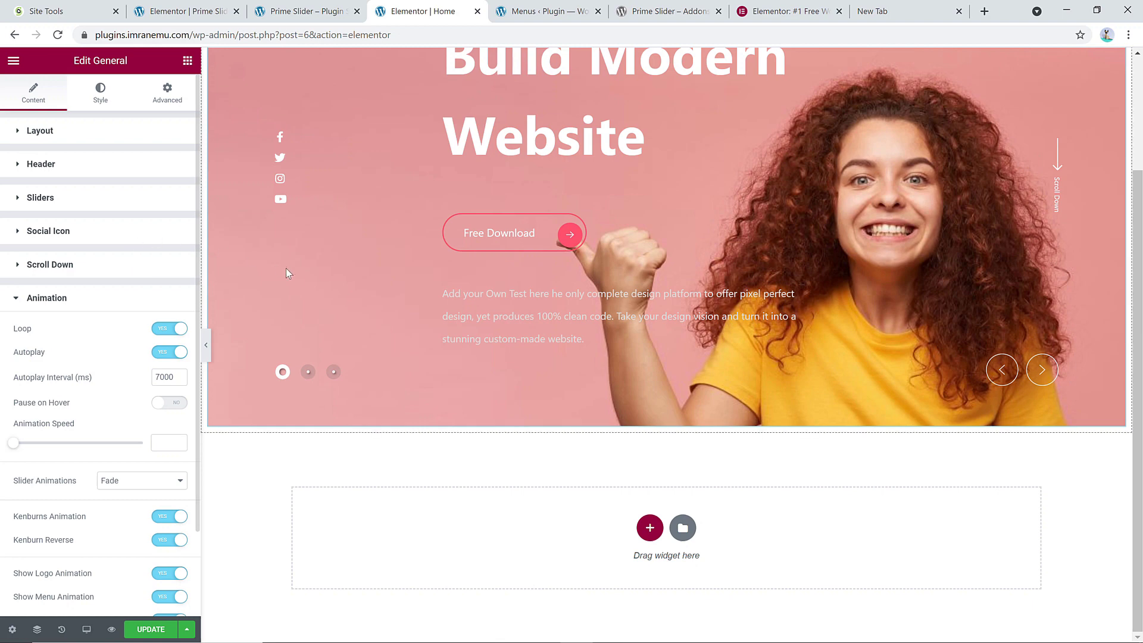
pyautogui.click(110, 301)
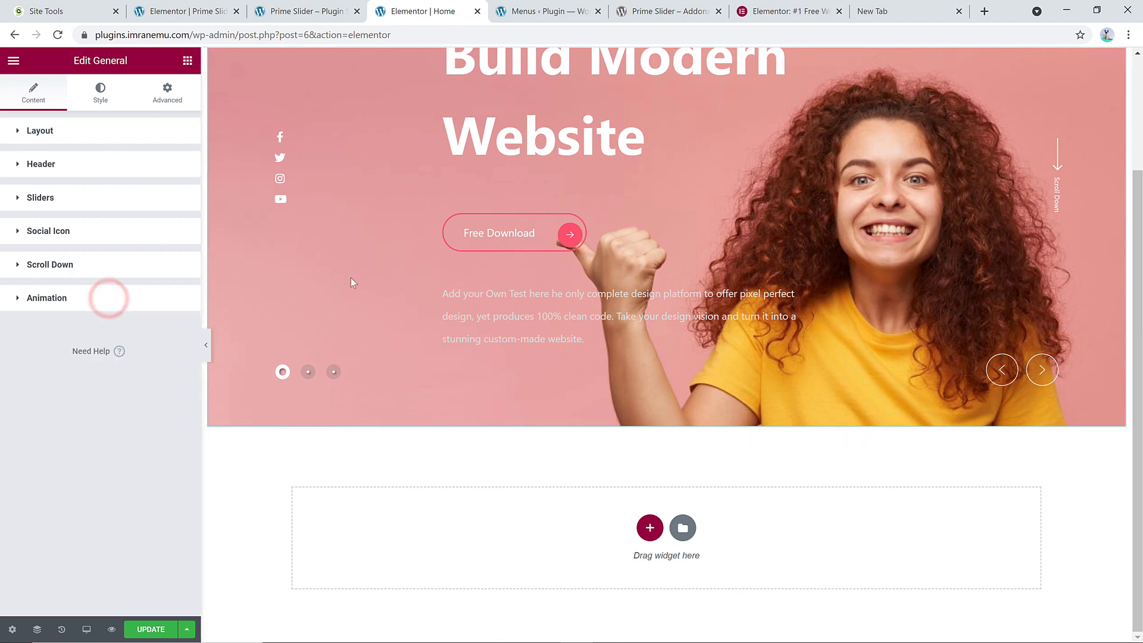
# - Cycle through the slides in the preview and bring up the slider's style options
pyautogui.click(1043, 372)
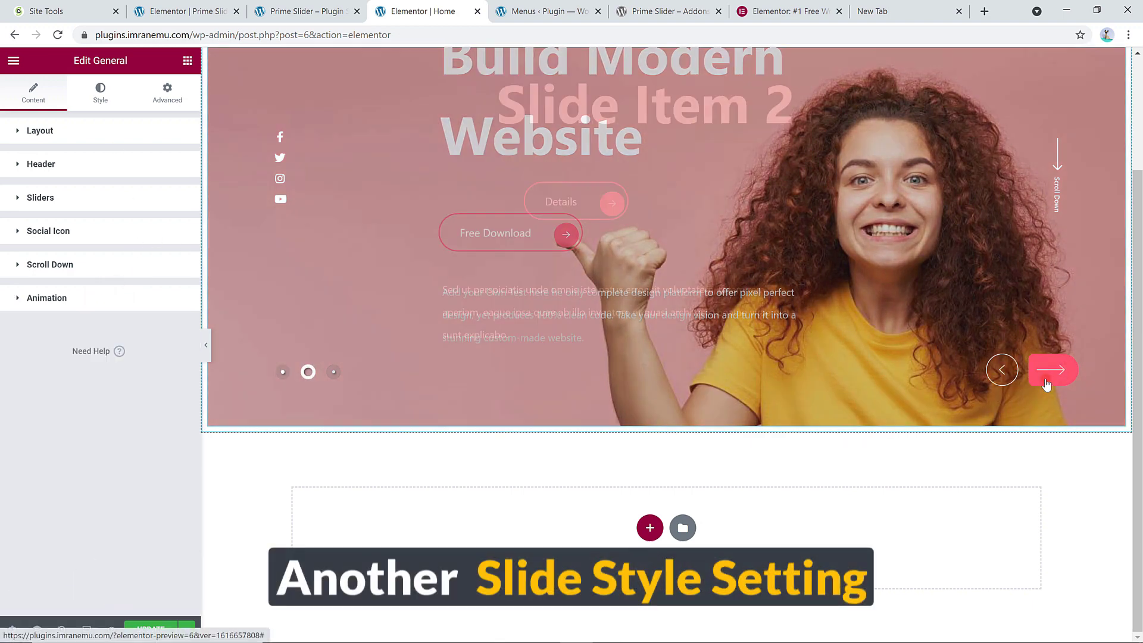
pyautogui.click(1046, 382)
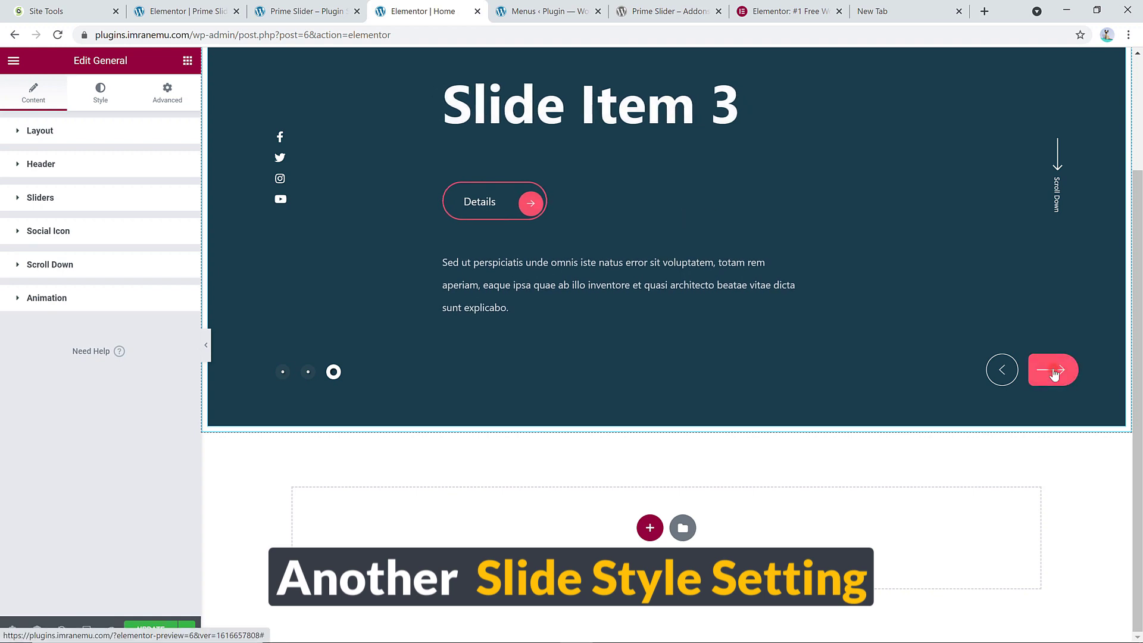
pyautogui.click(1052, 374)
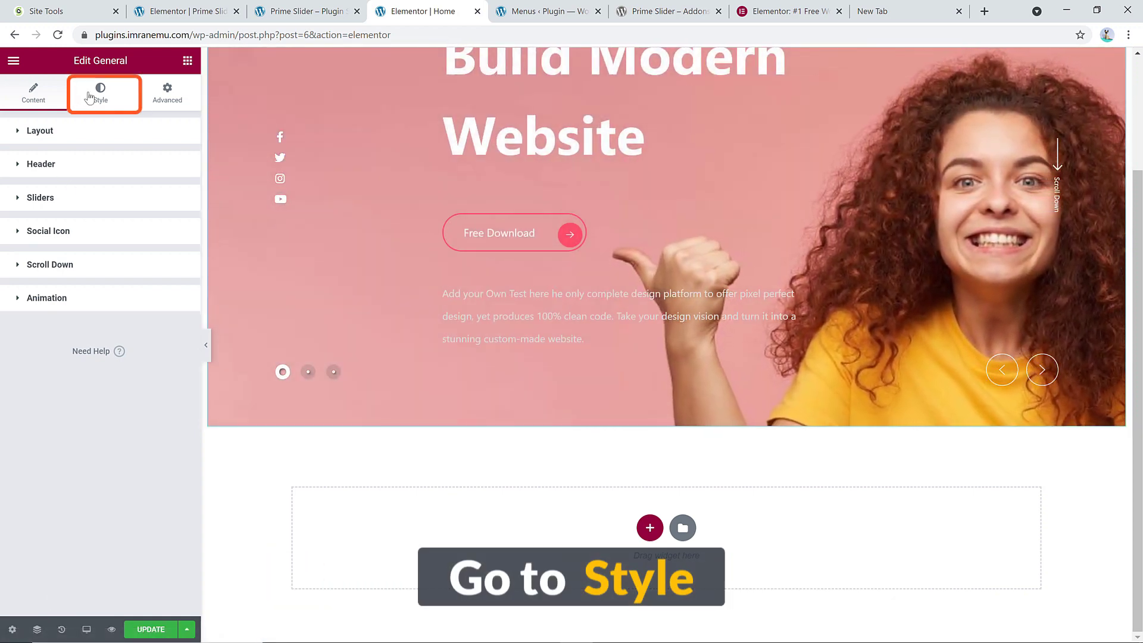
pyautogui.click(98, 99)
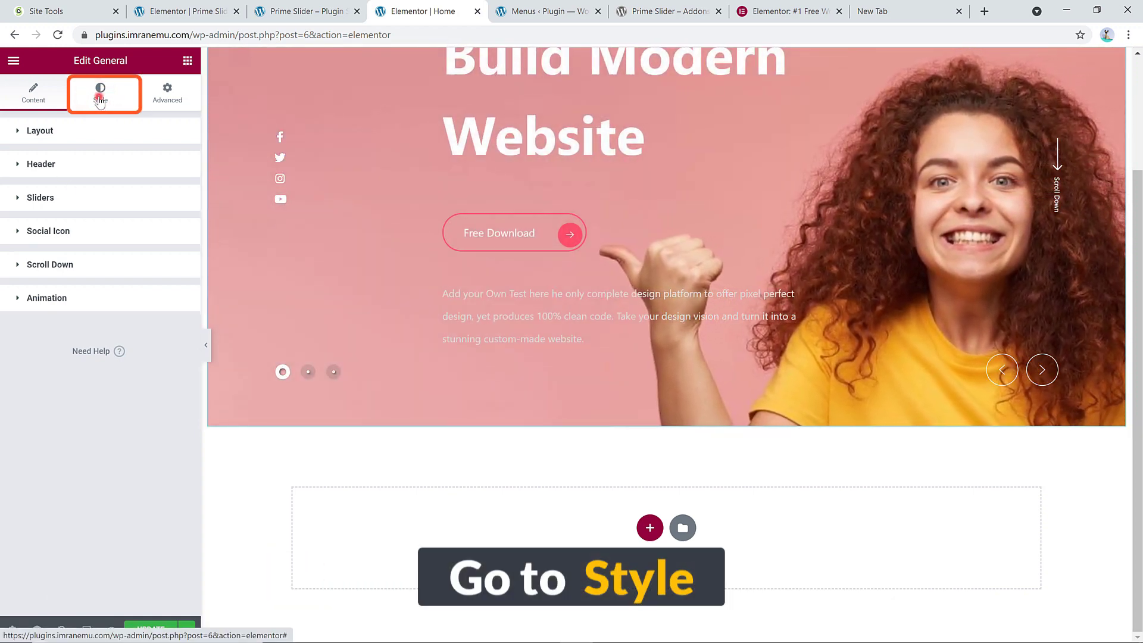
pyautogui.click(99, 100)
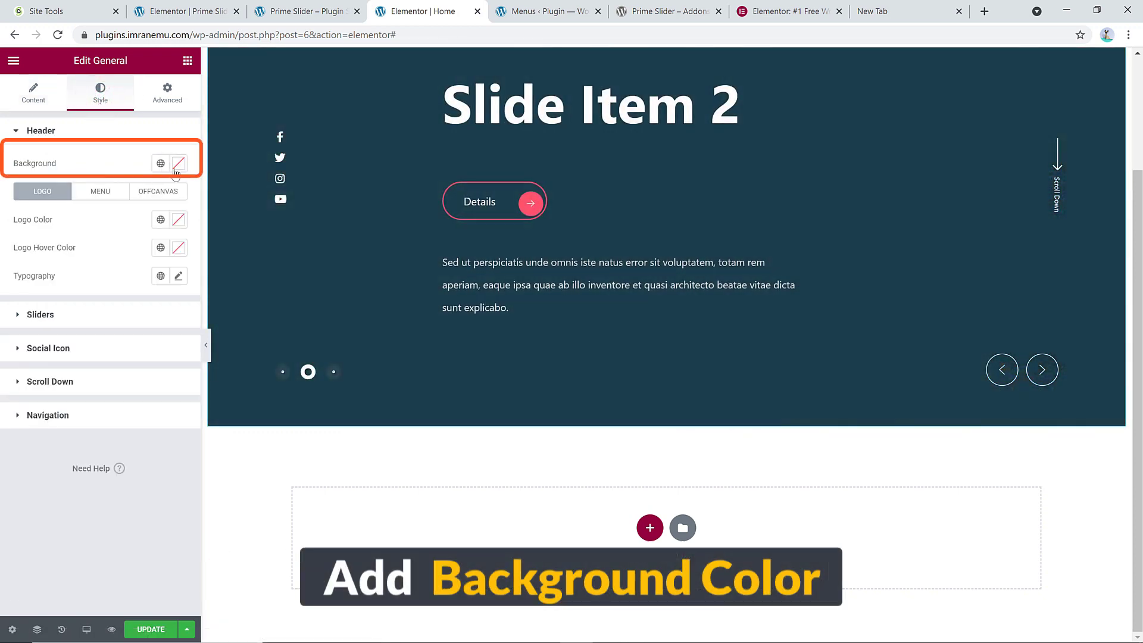
# - Give the header behind TCODE a dark purple background colour
pyautogui.click(179, 164)
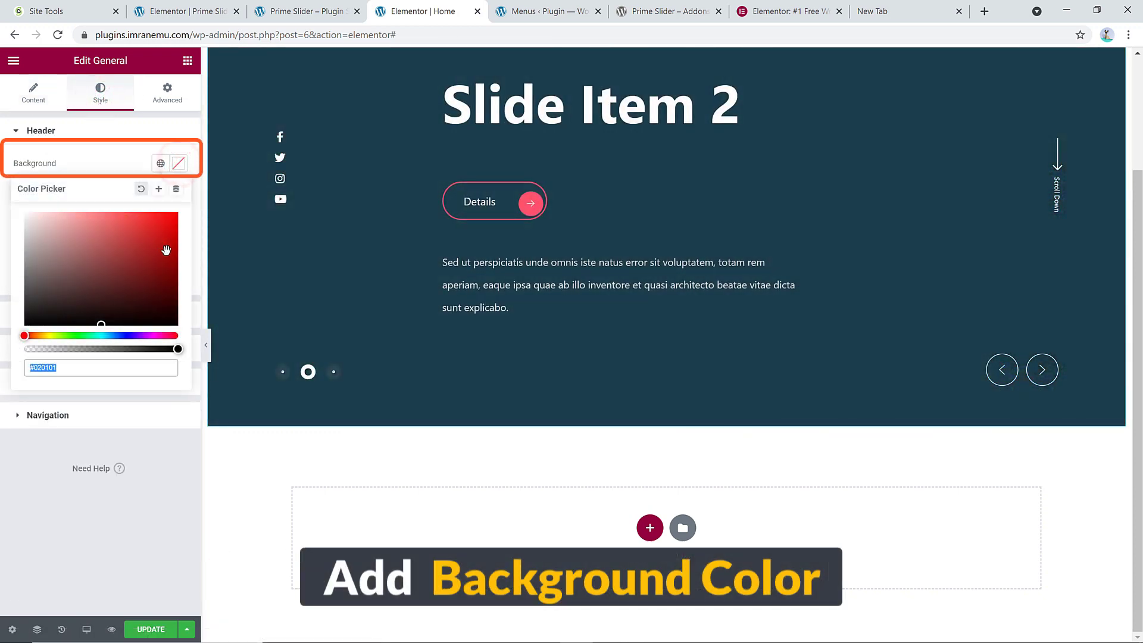
pyautogui.click(147, 335)
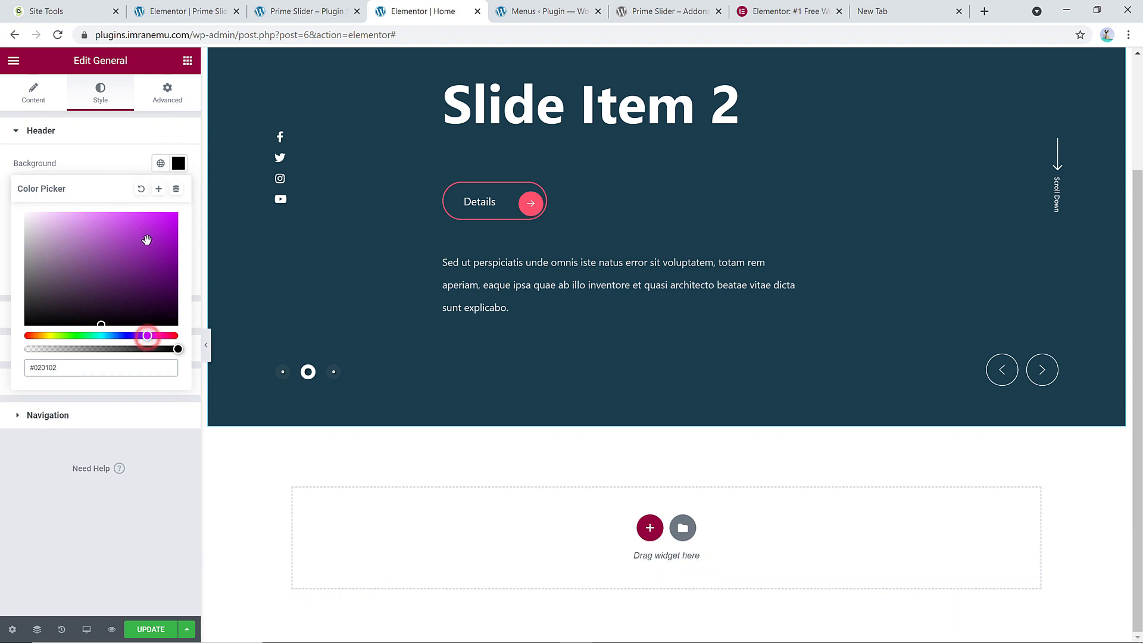
pyautogui.moveTo(144, 227); pyautogui.dragTo(135, 265)
pyautogui.click(178, 163)
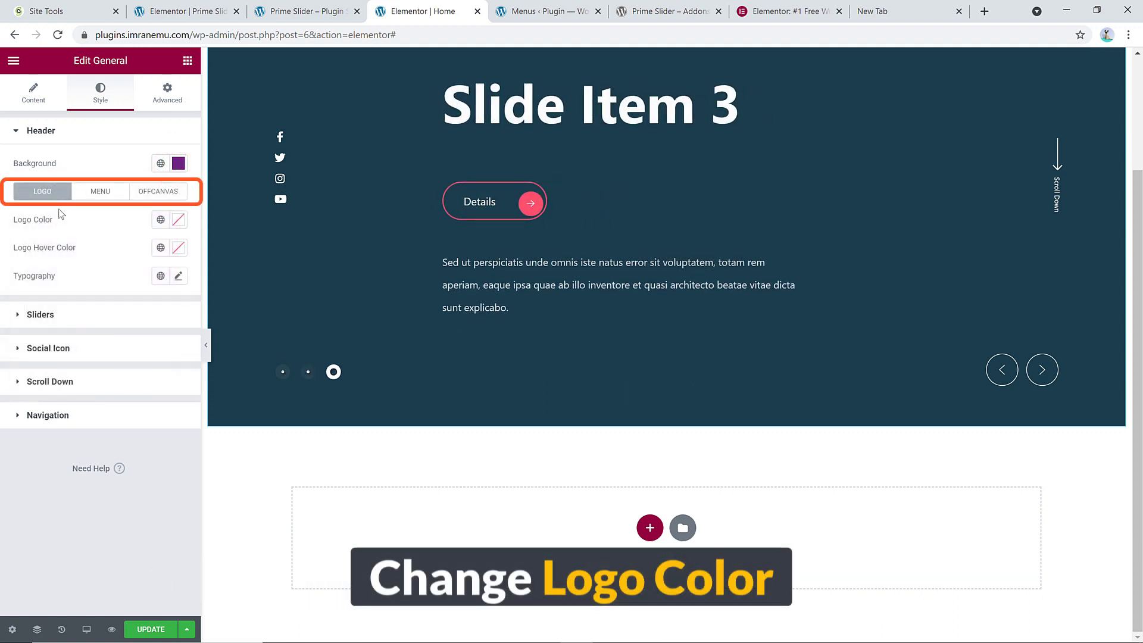
# - Review the menu and off-canvas colour settings, then save the page with UPDATE
pyautogui.click(98, 190)
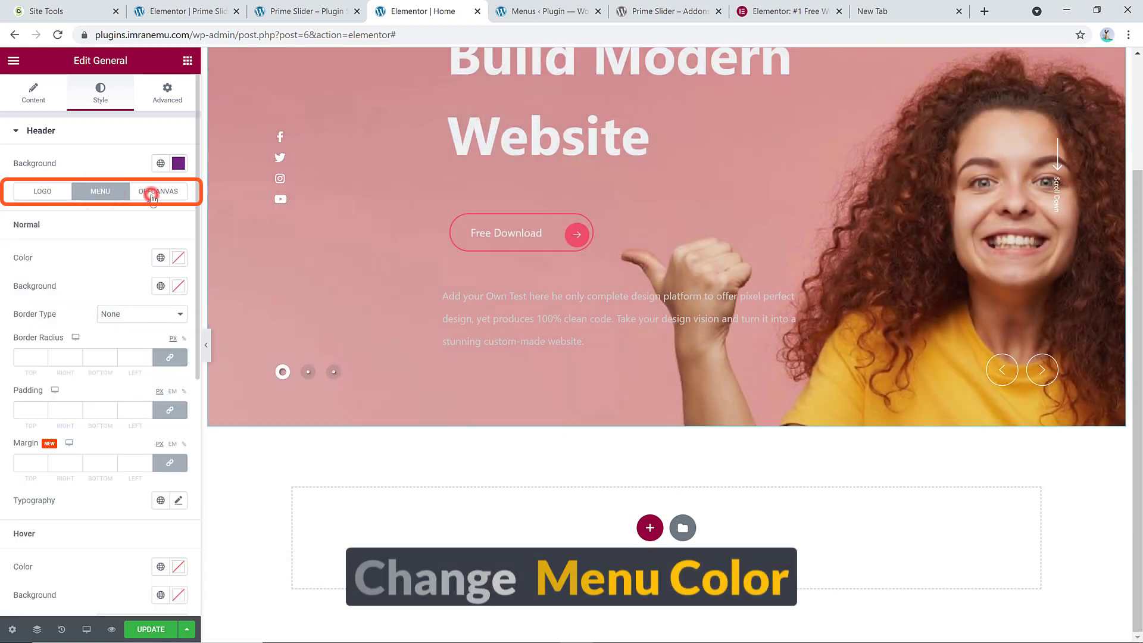
pyautogui.click(153, 190)
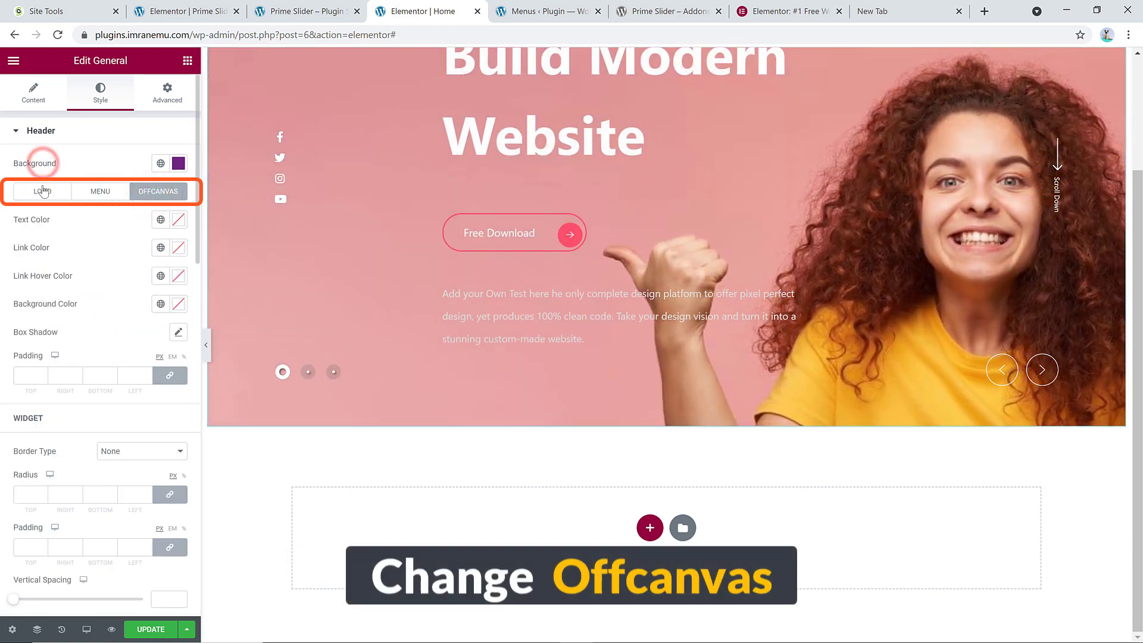
pyautogui.click(29, 132)
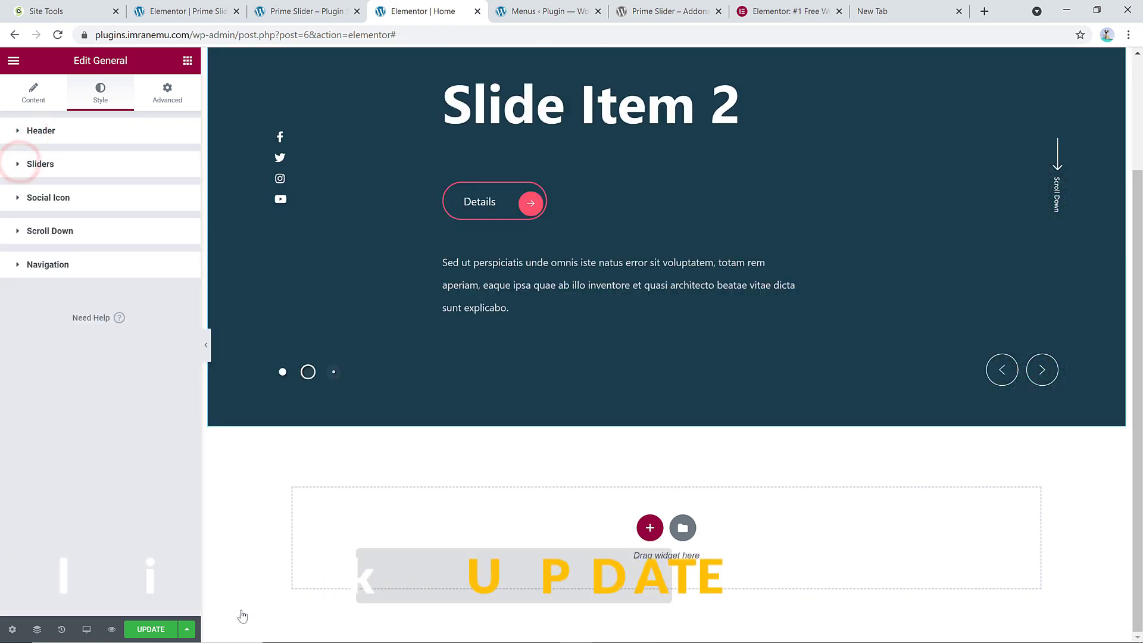
pyautogui.click(163, 630)
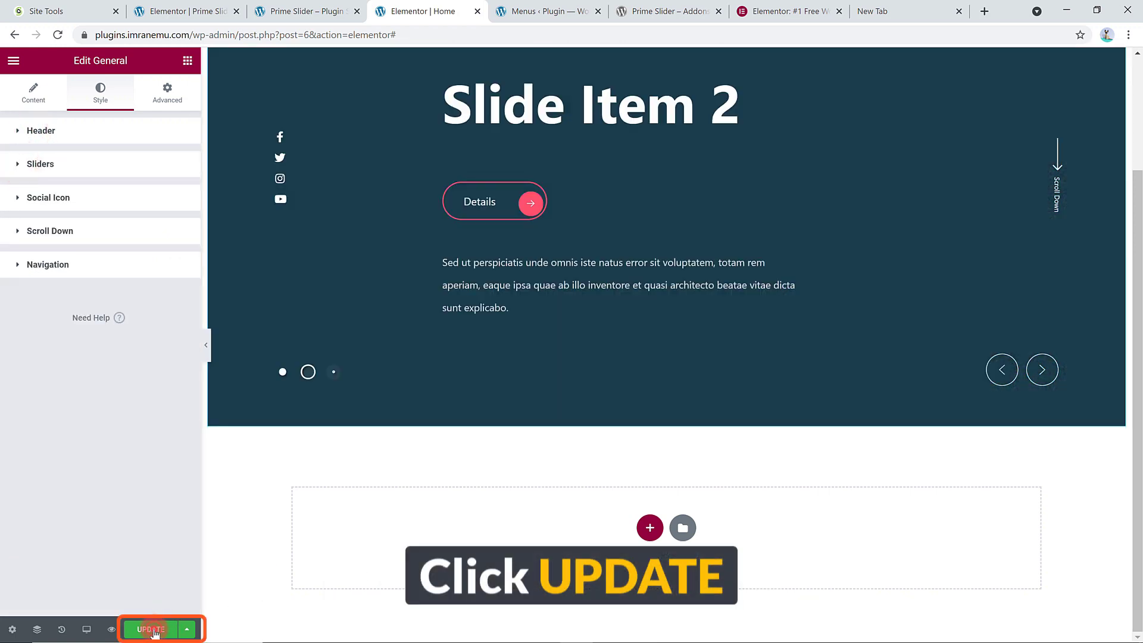
pyautogui.scroll(2, 240, 232)
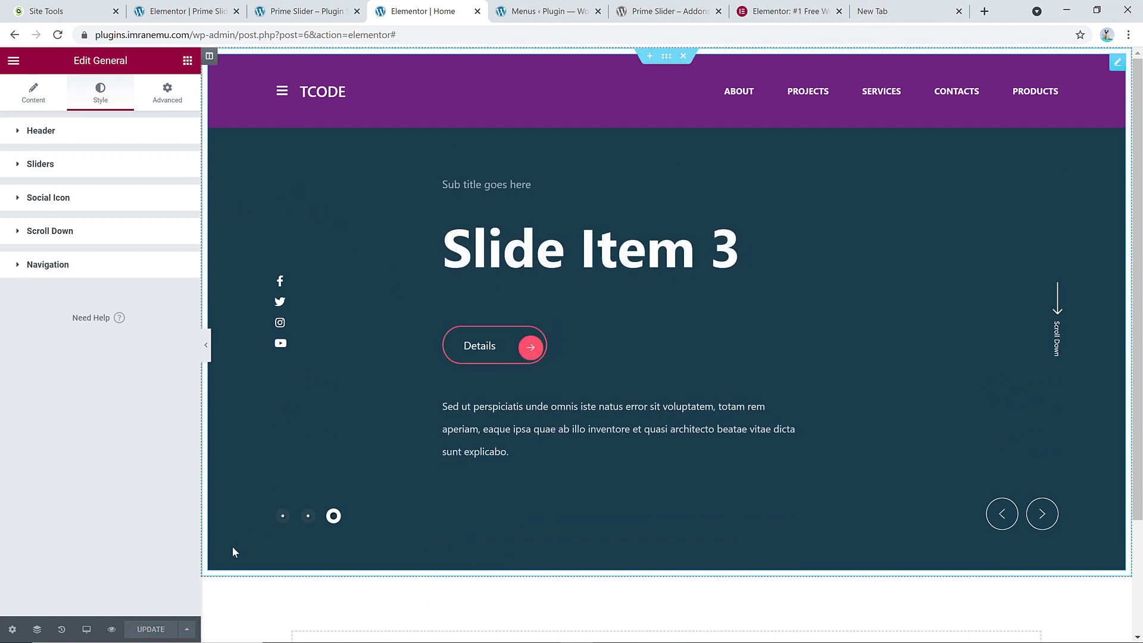
# - Set the slide overlay to Background with purple colour #74257F
pyautogui.click(72, 165)
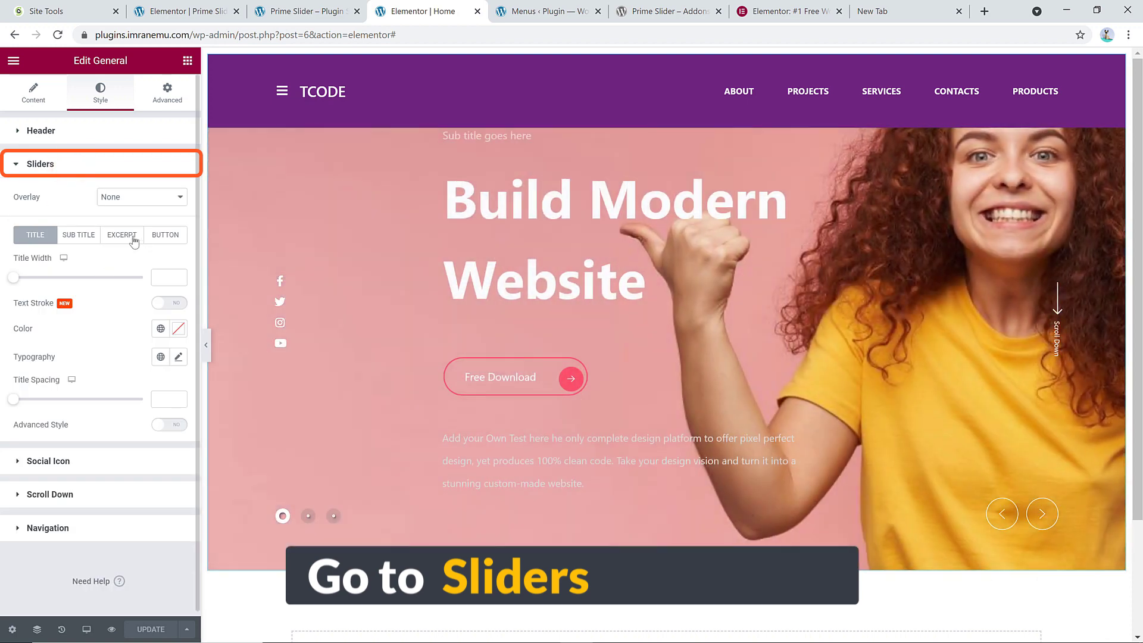
pyautogui.click(137, 196)
pyautogui.click(138, 220)
pyautogui.click(179, 227)
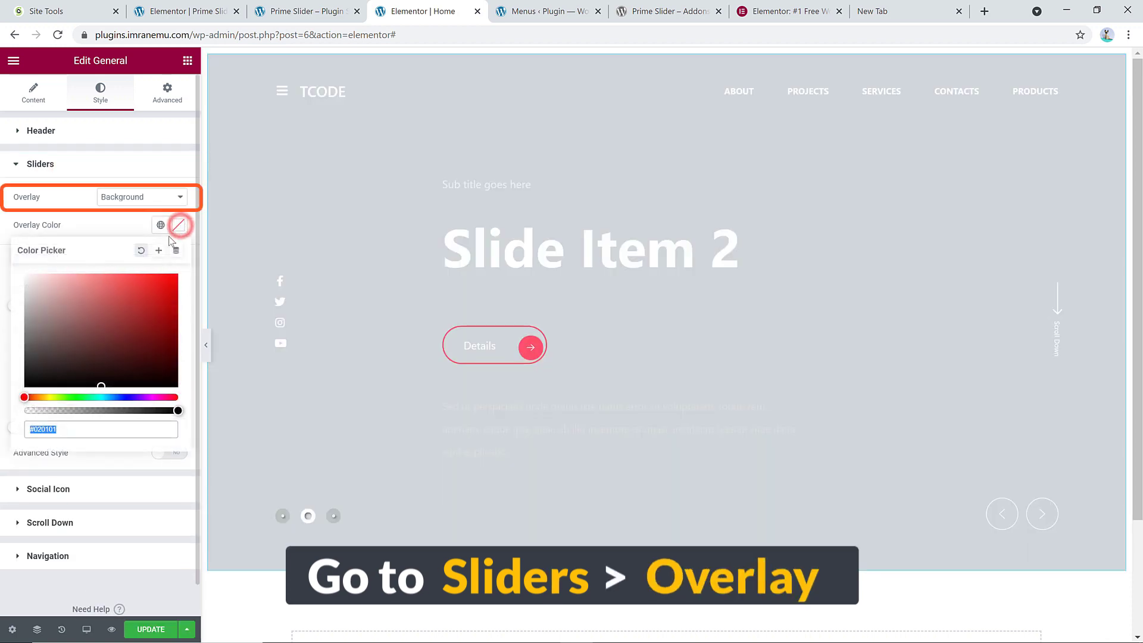
pyautogui.click(149, 397)
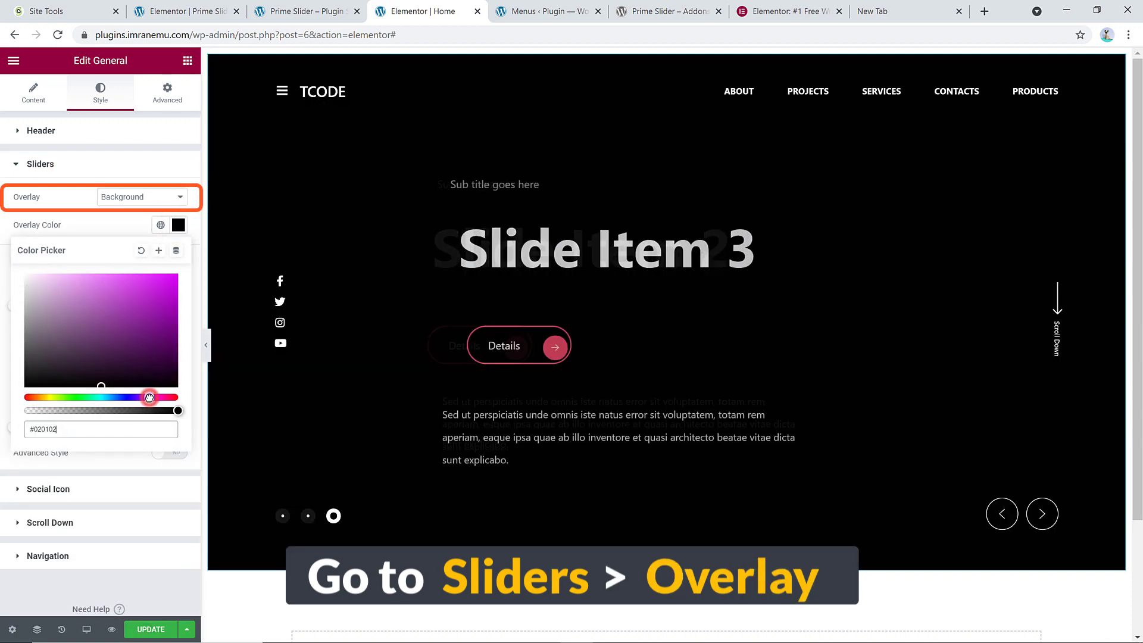
pyautogui.click(133, 330)
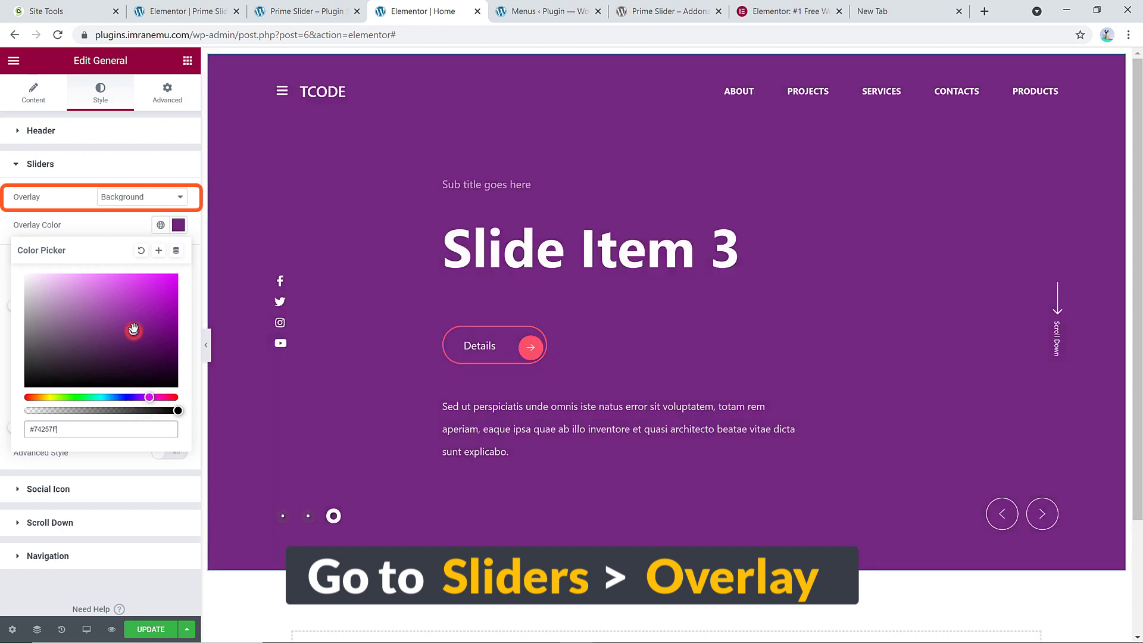
pyautogui.click(102, 219)
# - Lower the purple overlay's alpha for translucency and widen Title Width to 904
pyautogui.click(999, 526)
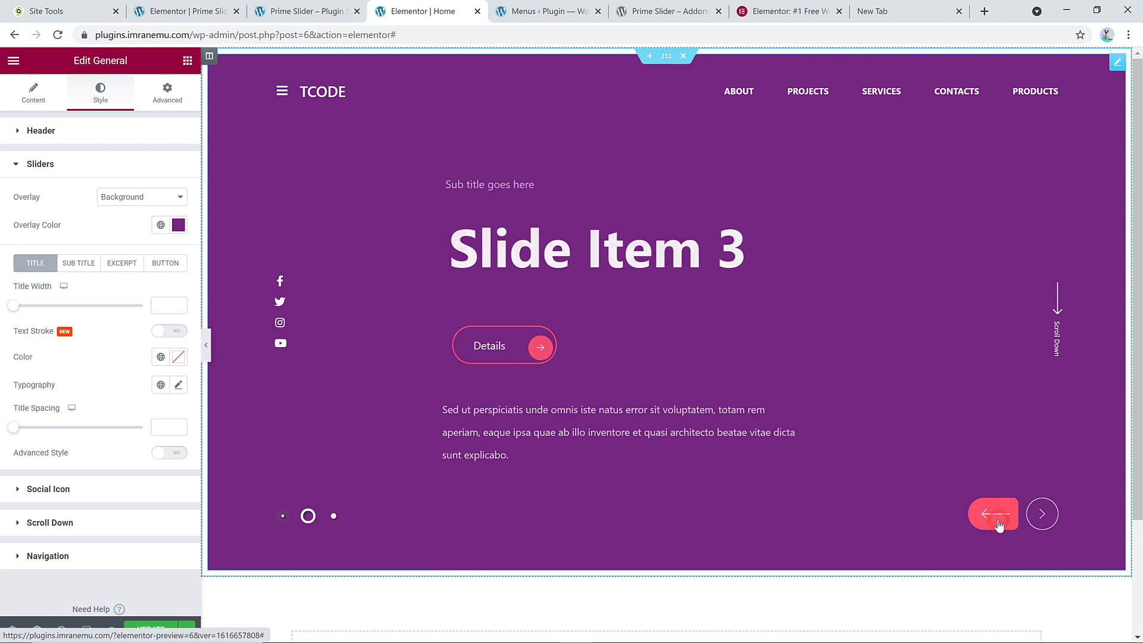
pyautogui.click(999, 526)
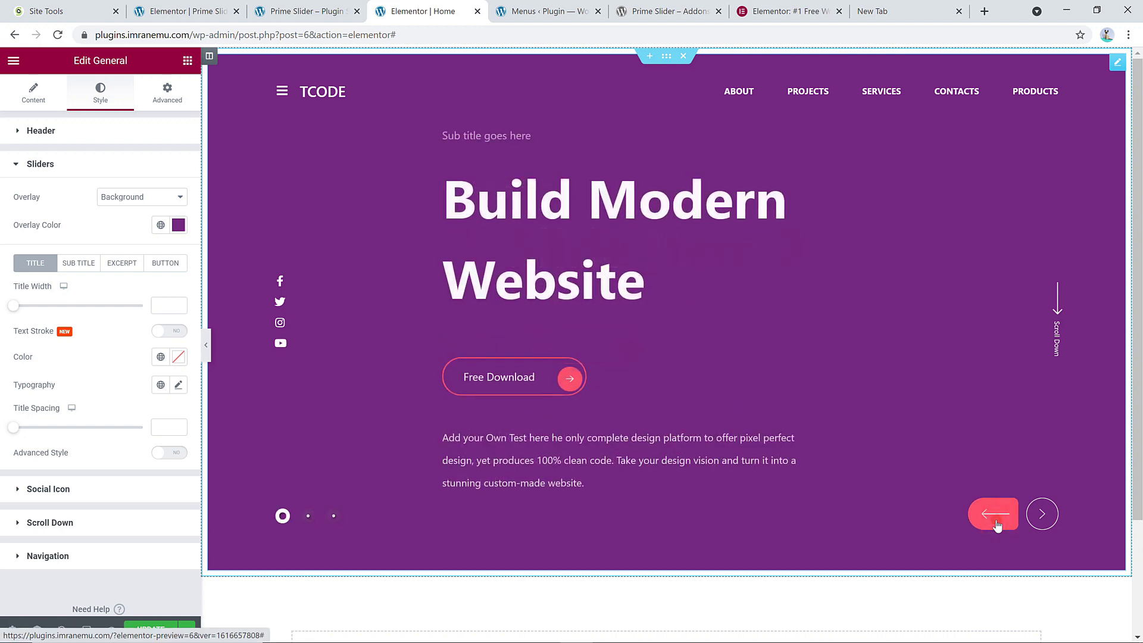
pyautogui.click(999, 526)
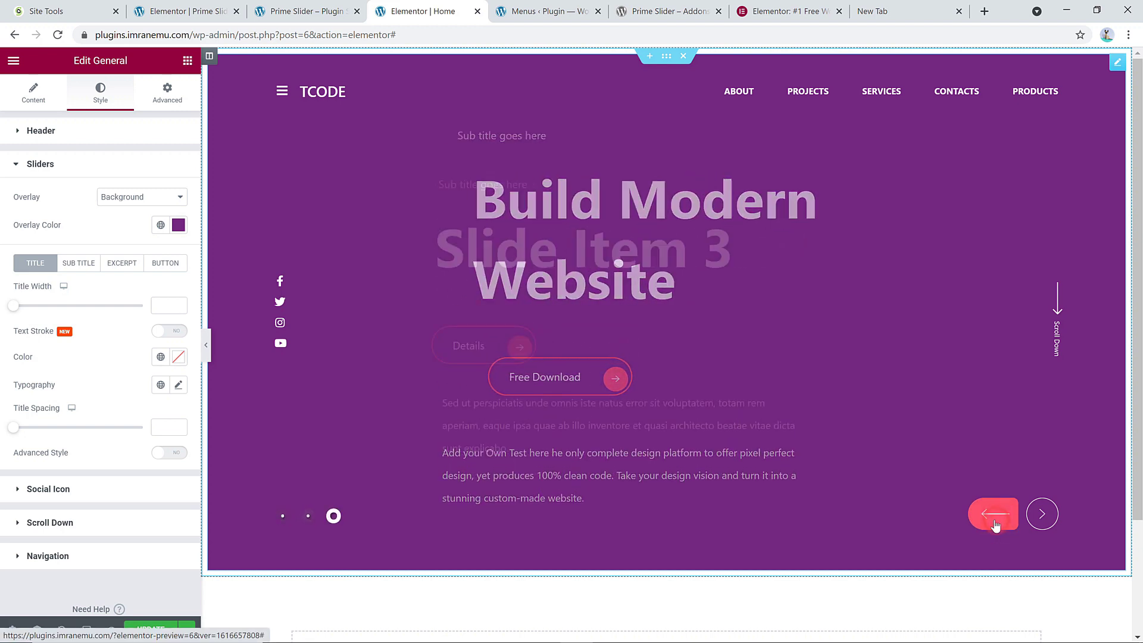
pyautogui.click(179, 227)
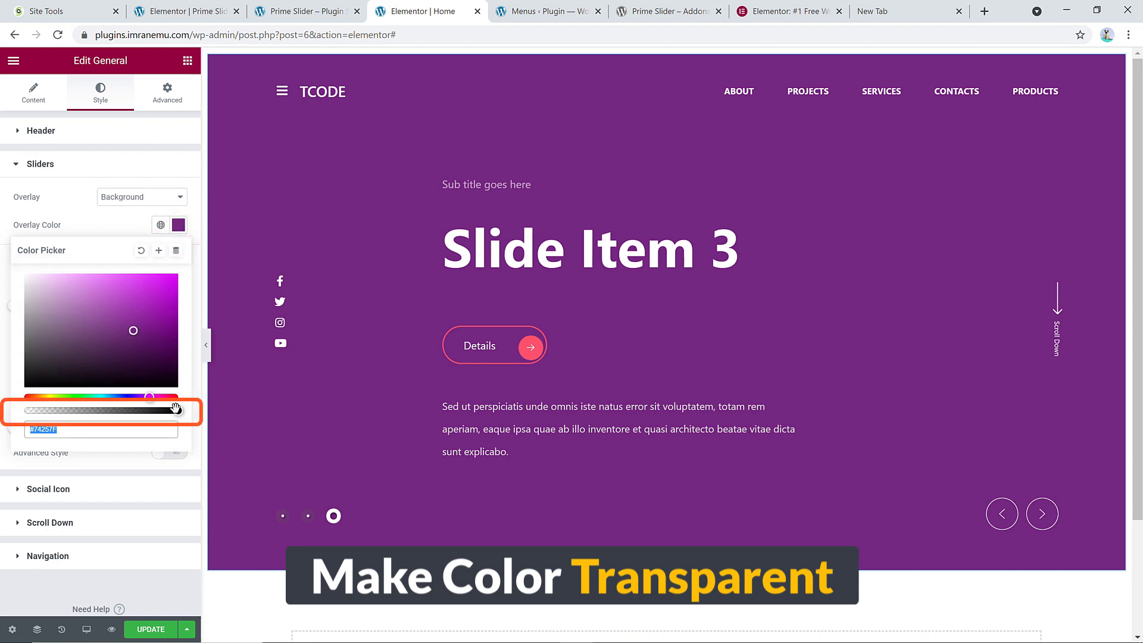
pyautogui.moveTo(174, 409); pyautogui.dragTo(131, 424)
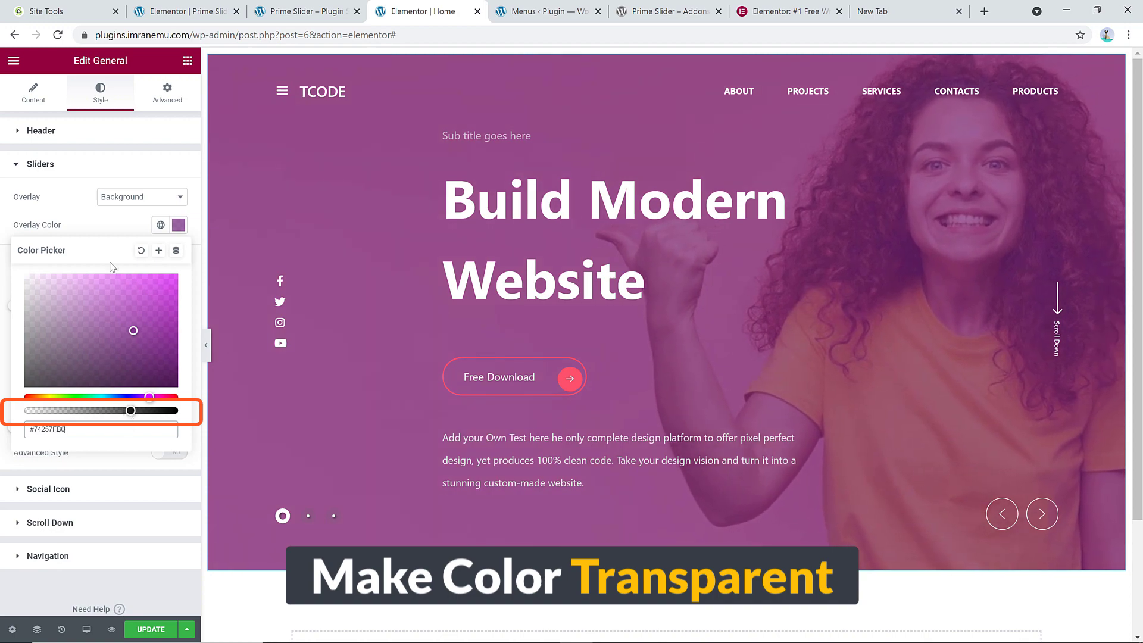
pyautogui.click(84, 230)
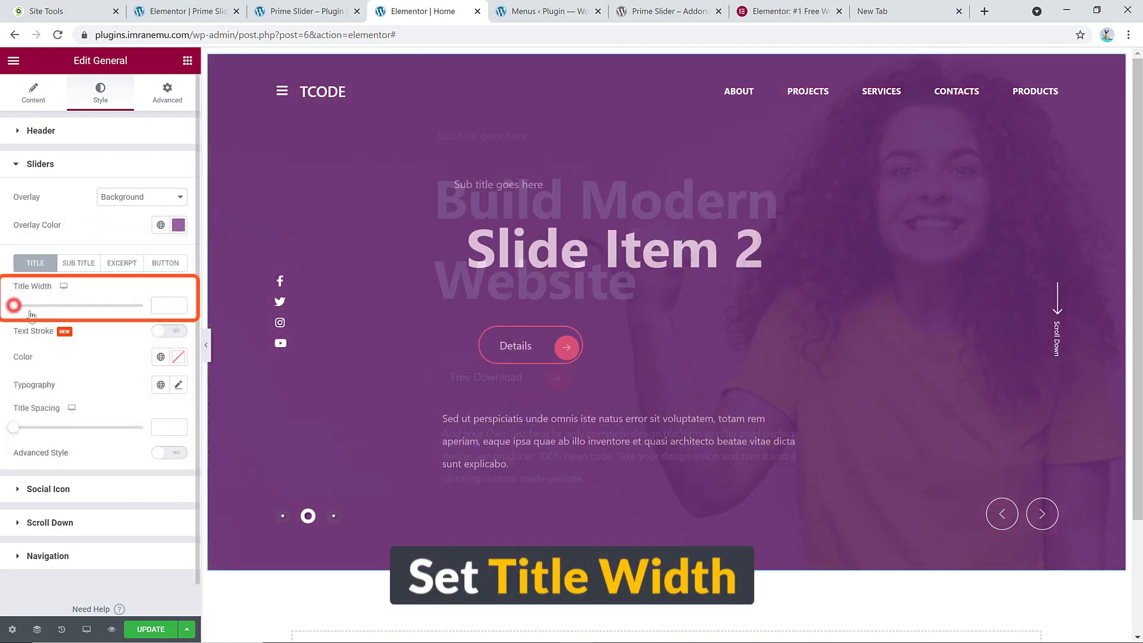
pyautogui.moveTo(15, 308); pyautogui.dragTo(111, 351)
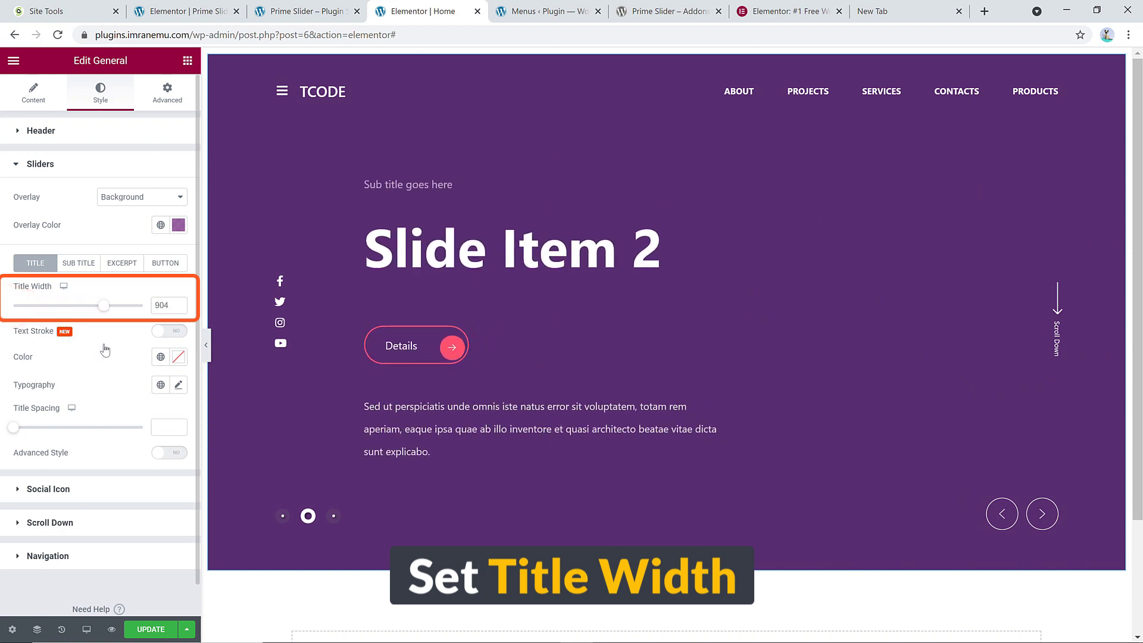
pyautogui.click(1001, 529)
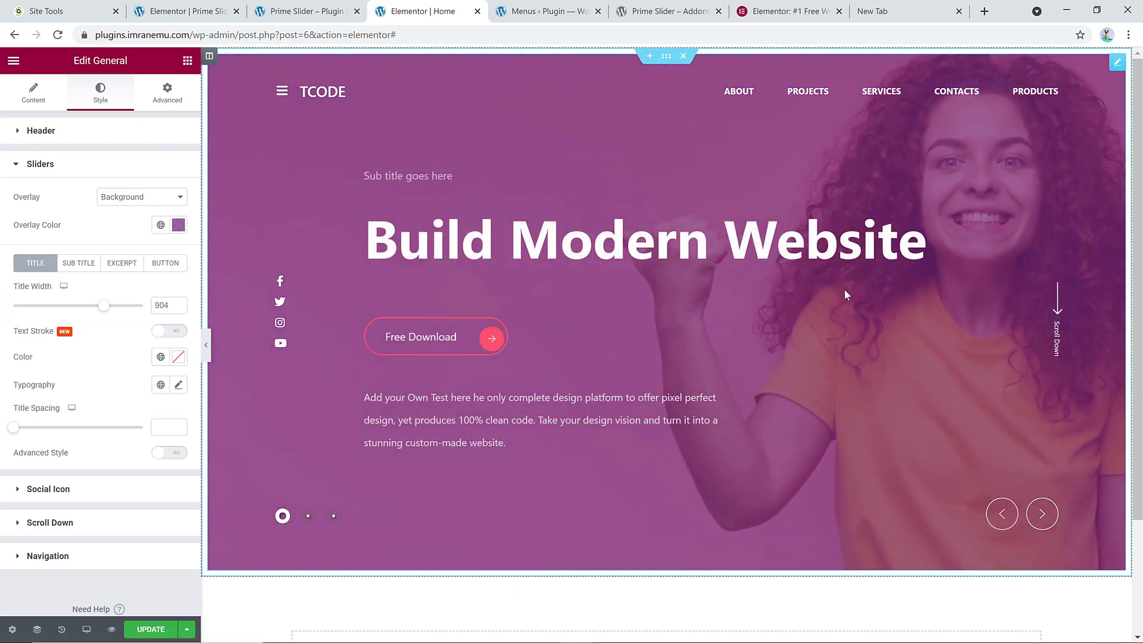
# - Review the Social Icon, Scroll Down and Navigation styles, then show the slider's Advanced settings
pyautogui.scroll(-1, 56, 455)
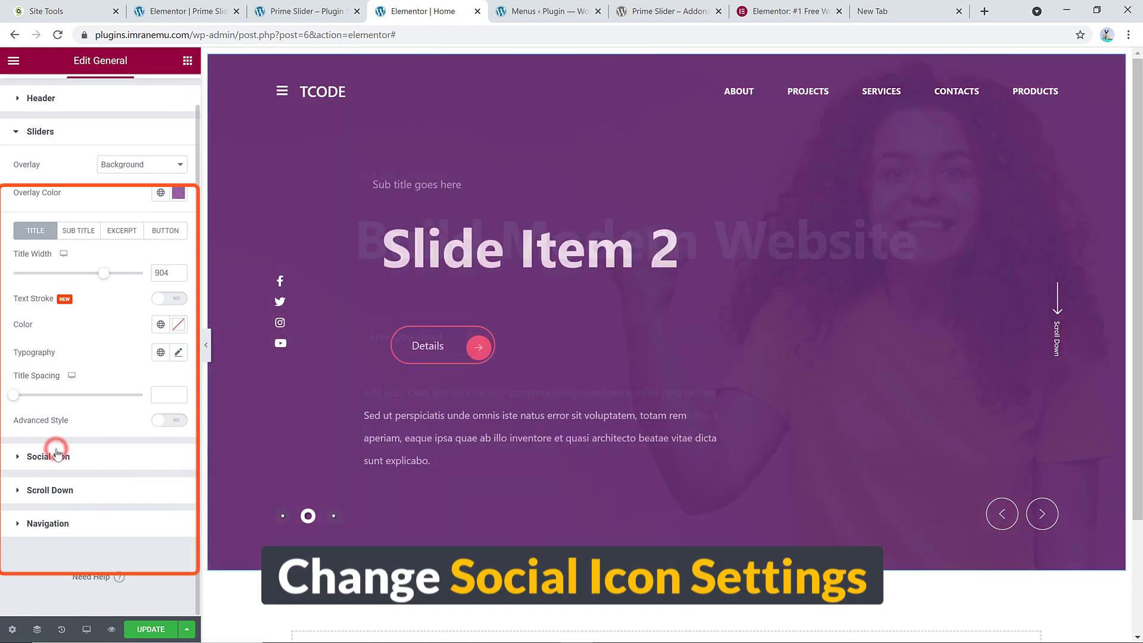
pyautogui.click(57, 456)
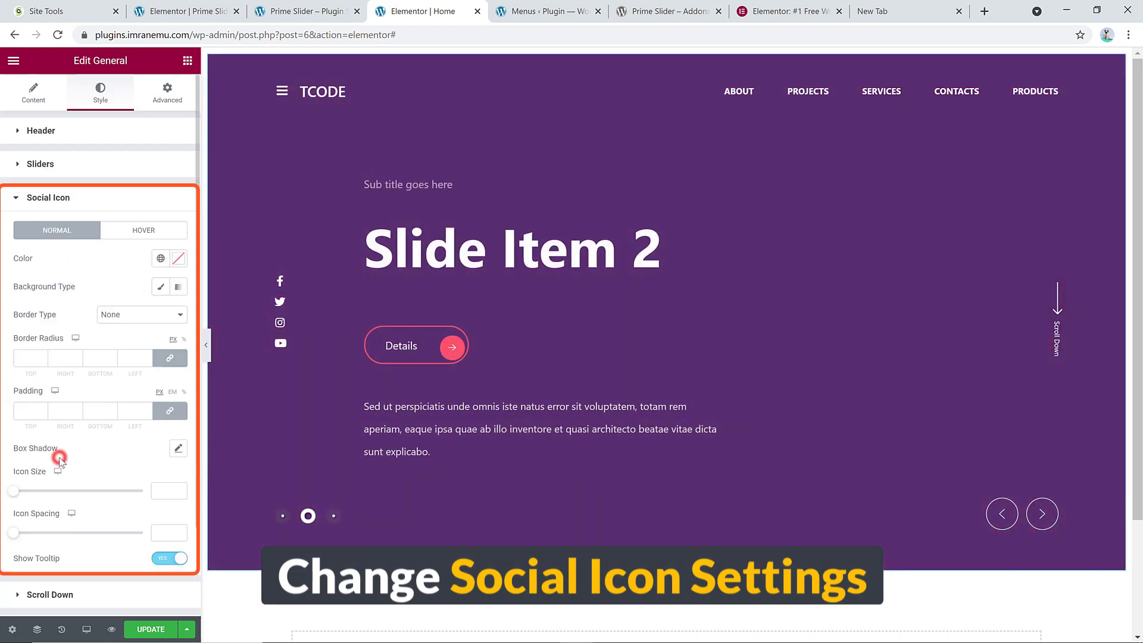
pyautogui.scroll(-2, 60, 263)
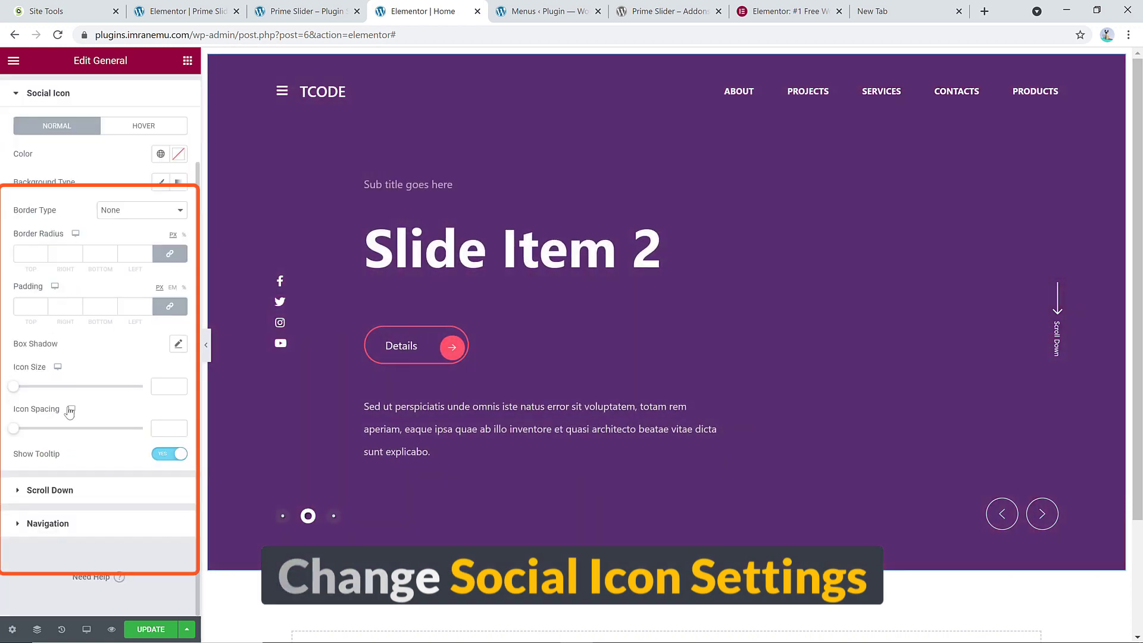
pyautogui.click(82, 495)
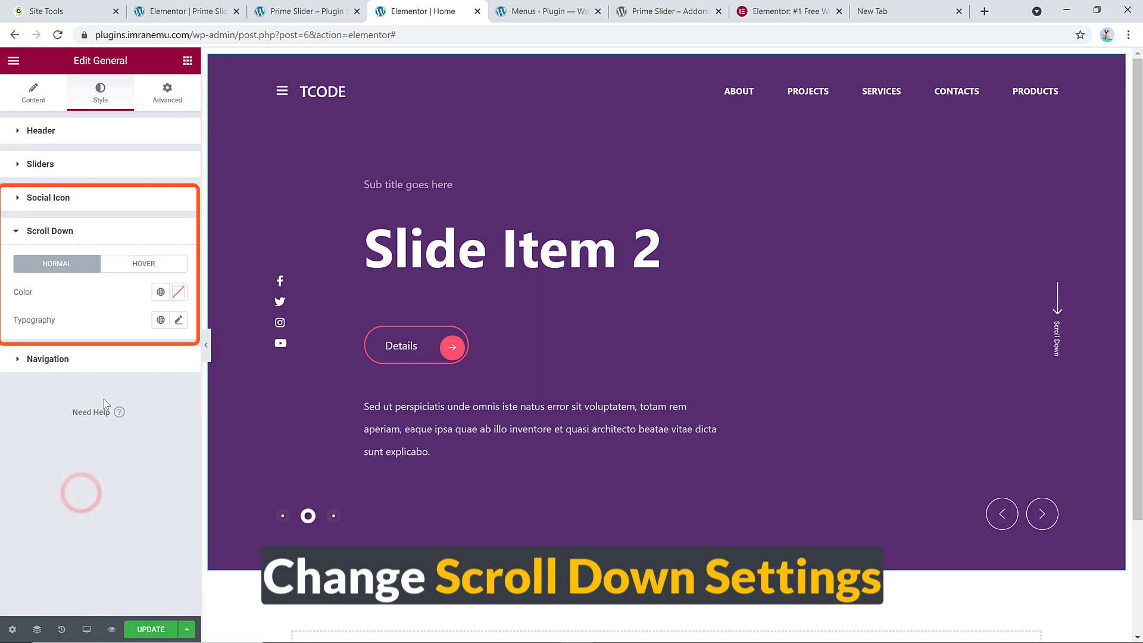
pyautogui.click(86, 360)
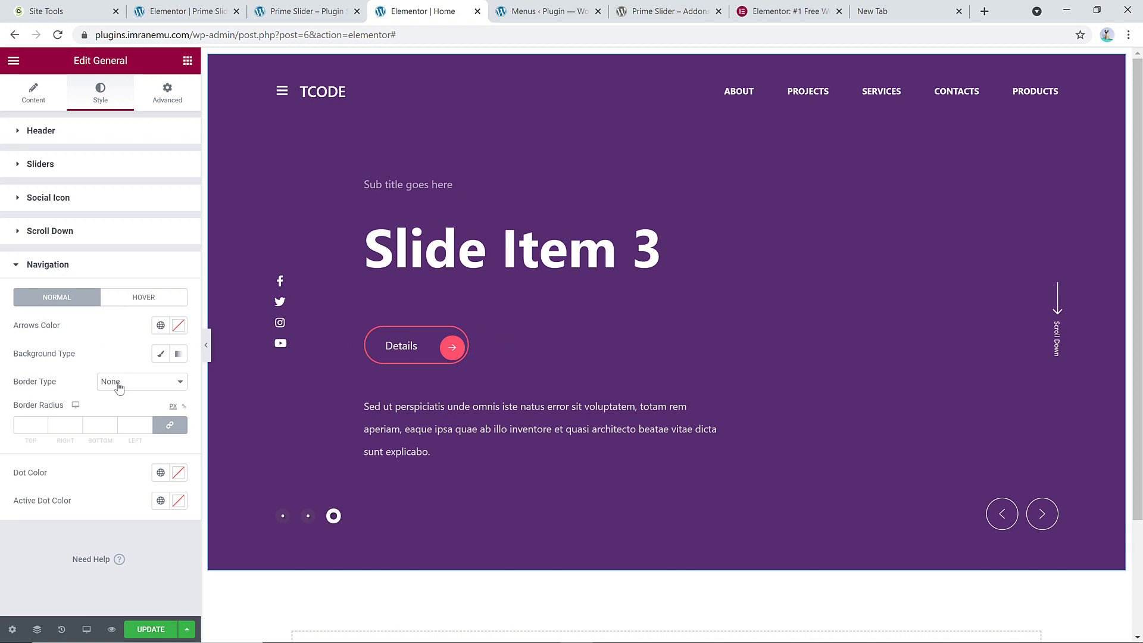
pyautogui.click(117, 275)
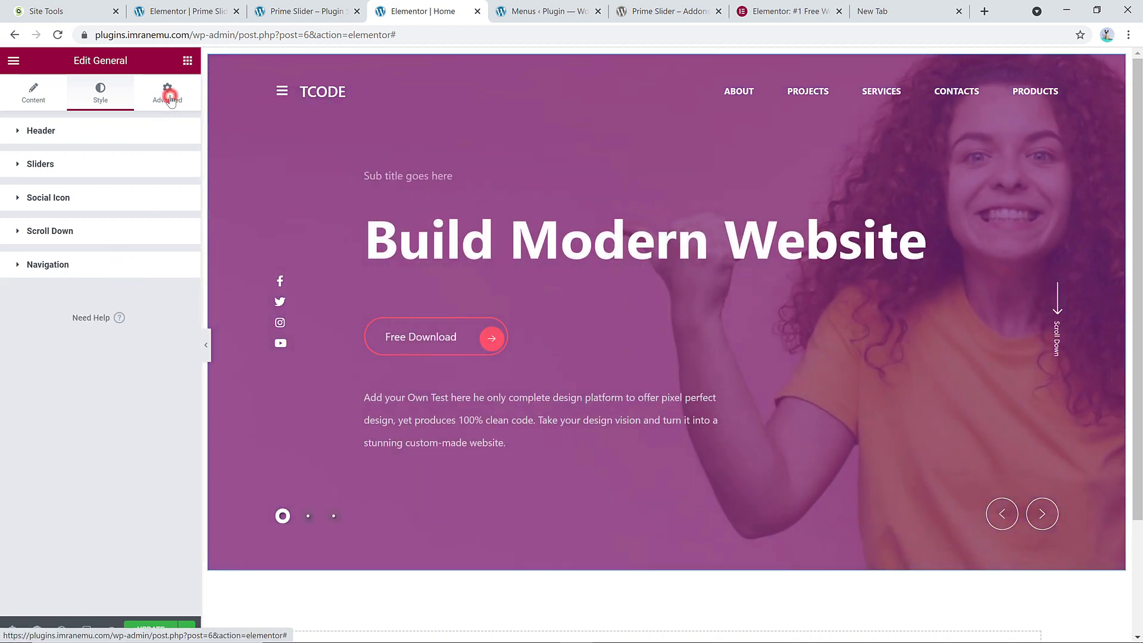
pyautogui.click(170, 99)
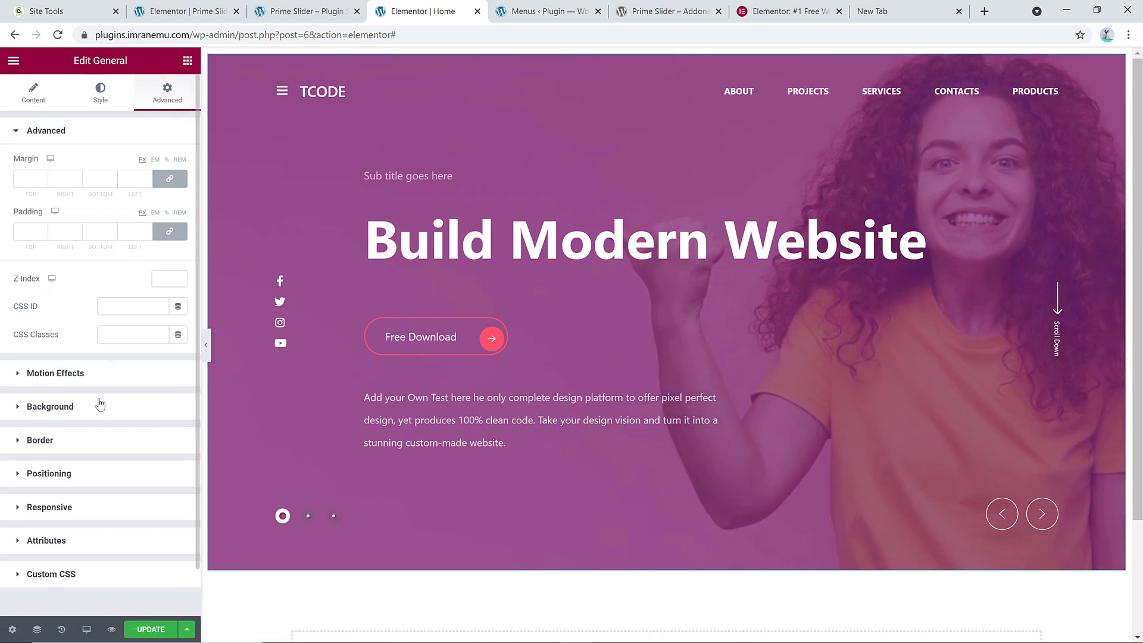
# - Switch the slider widget back to its Content tab's Layout settings
pyautogui.click(33, 101)
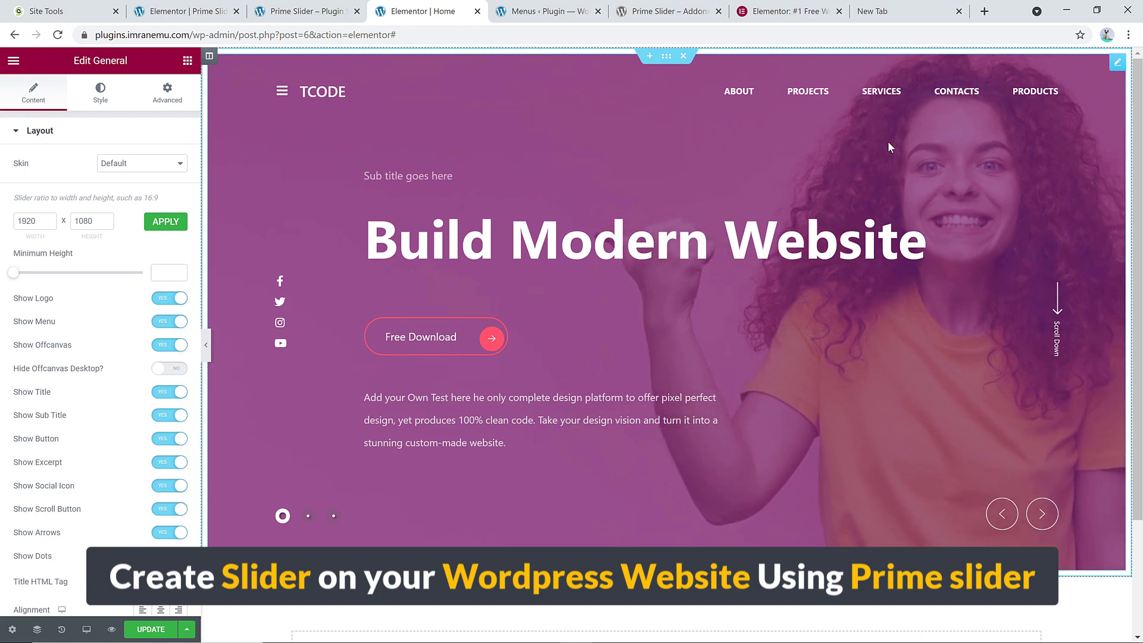
# - Go via the Prime Slider – Addons tab to the top of the elementor.com homepage
pyautogui.click(646, 11)
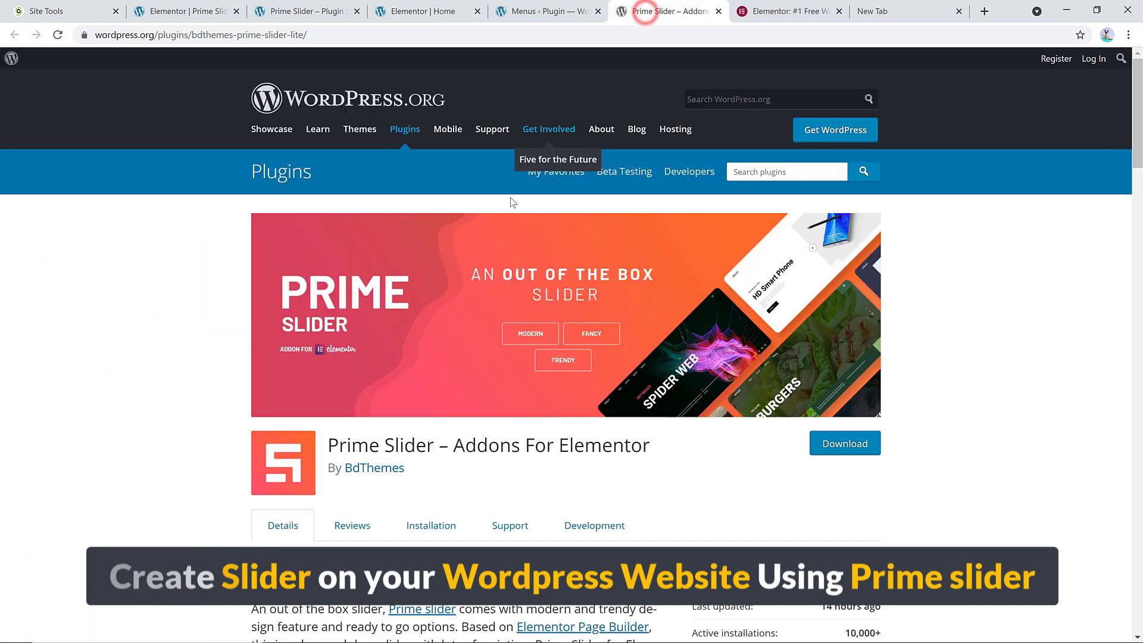
pyautogui.click(775, 12)
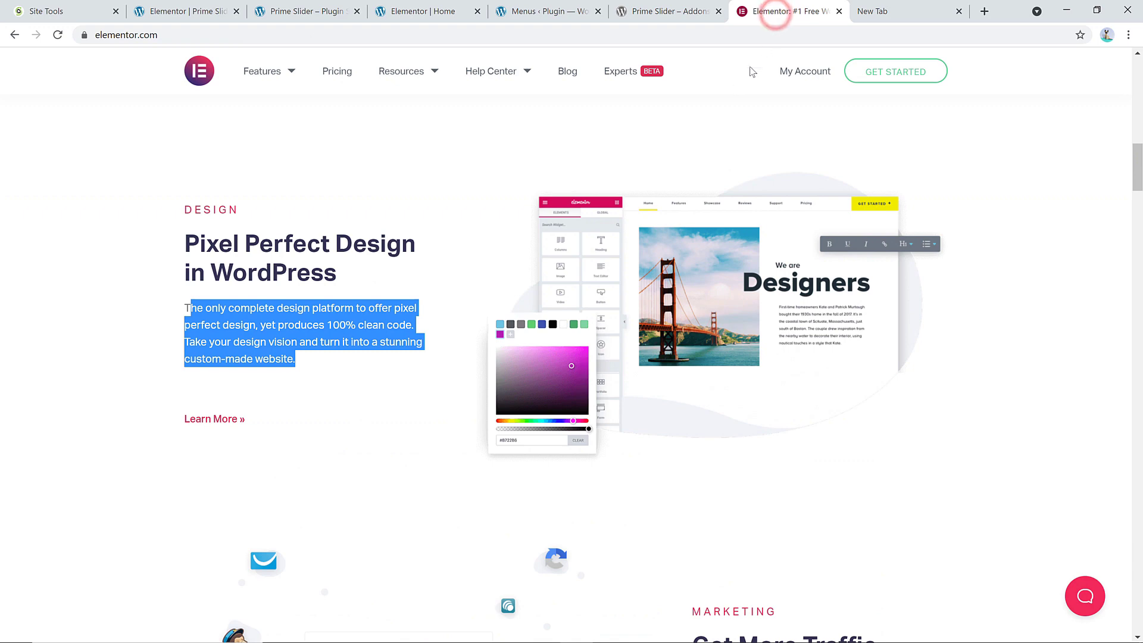
pyautogui.scroll(15, 543, 167)
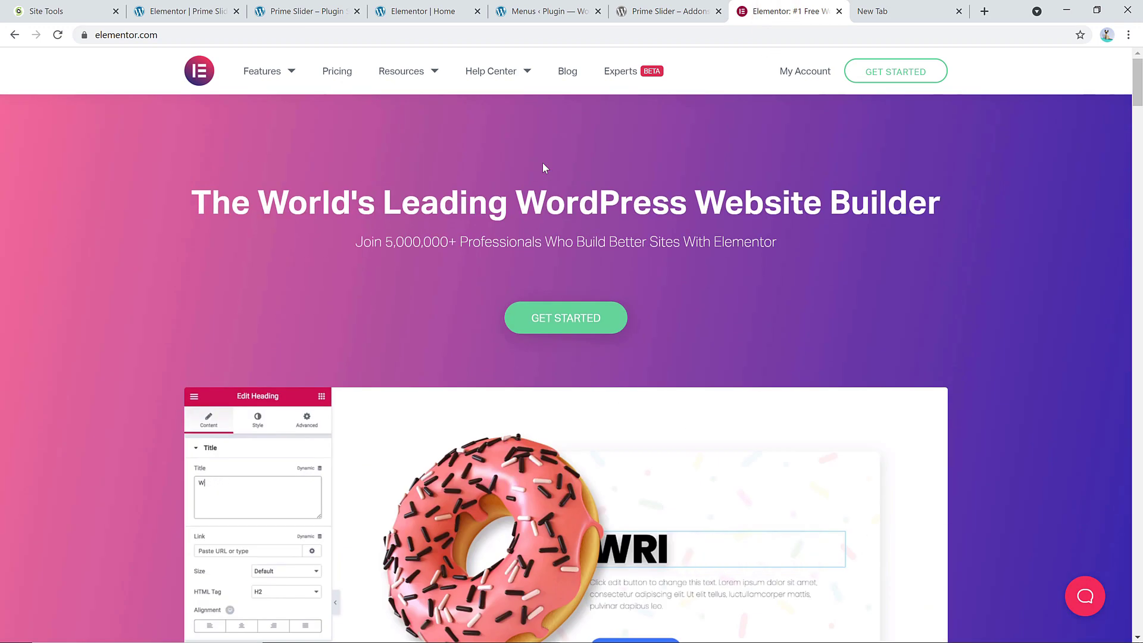